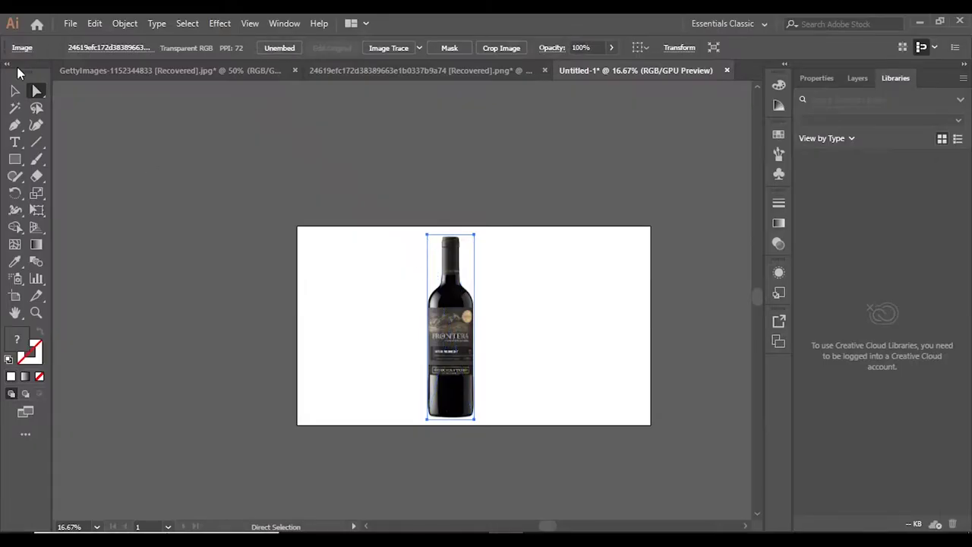
Drag the placed wine bottle photo to the right side of the artboard.
{"action": "key", "text": "v"}
{"action": "left_click_drag", "start_coordinate": [448, 341], "coordinate": [561, 339]}
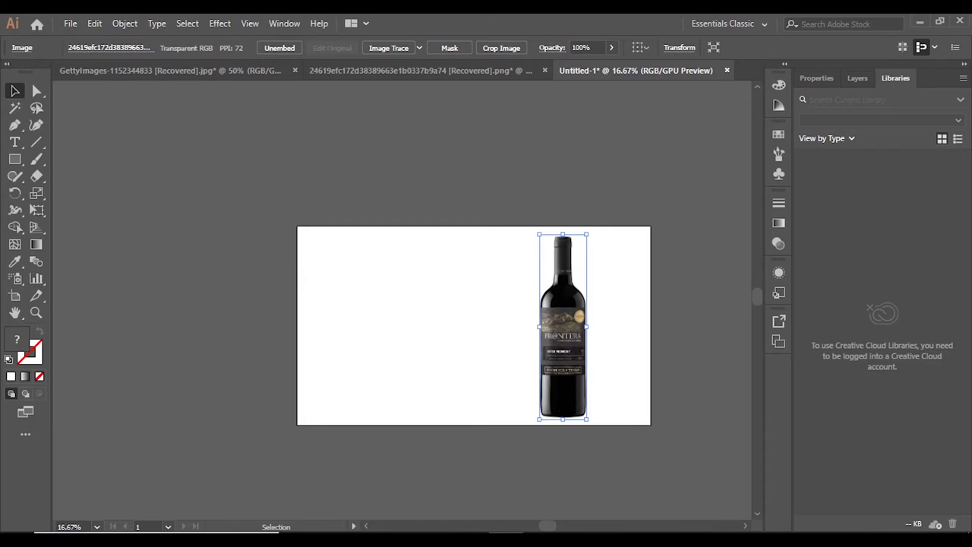
Show the Layers panel for the document.
{"action": "left_click", "coordinate": [871, 78]}
{"action": "scroll", "coordinate": [575, 299], "scroll_direction": "up", "scroll_amount": 5}
{"action": "scroll", "coordinate": [508, 278], "scroll_direction": "down", "scroll_amount": 3}
{"action": "key", "text": "p"}
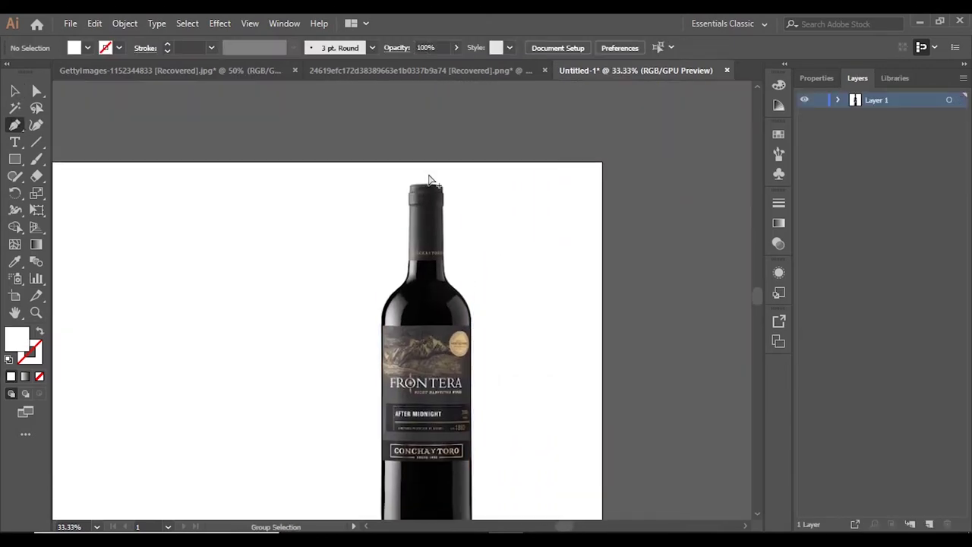
{"action": "scroll", "coordinate": [428, 184], "scroll_direction": "up", "scroll_amount": 2}
{"action": "scroll", "coordinate": [427, 184], "scroll_direction": "down", "scroll_amount": 4}
Turn on rulers and place a vertical guide along the bottle's centre line.
{"action": "key", "text": "ctrl+r"}
{"action": "left_click_drag", "start_coordinate": [58, 239], "coordinate": [203, 239]}
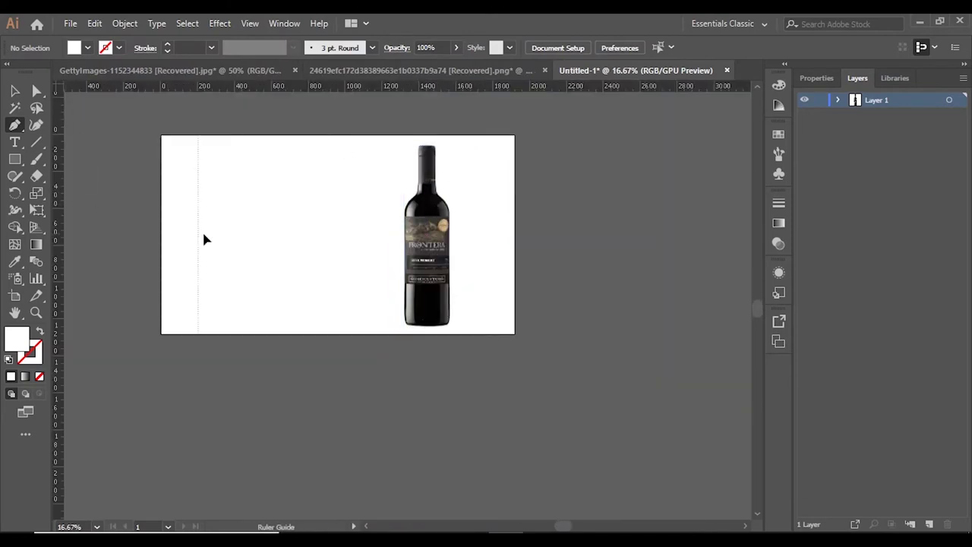
{"action": "scroll", "coordinate": [428, 285], "scroll_direction": "up", "scroll_amount": 3}
{"action": "scroll", "coordinate": [410, 289], "scroll_direction": "up", "scroll_amount": 2}
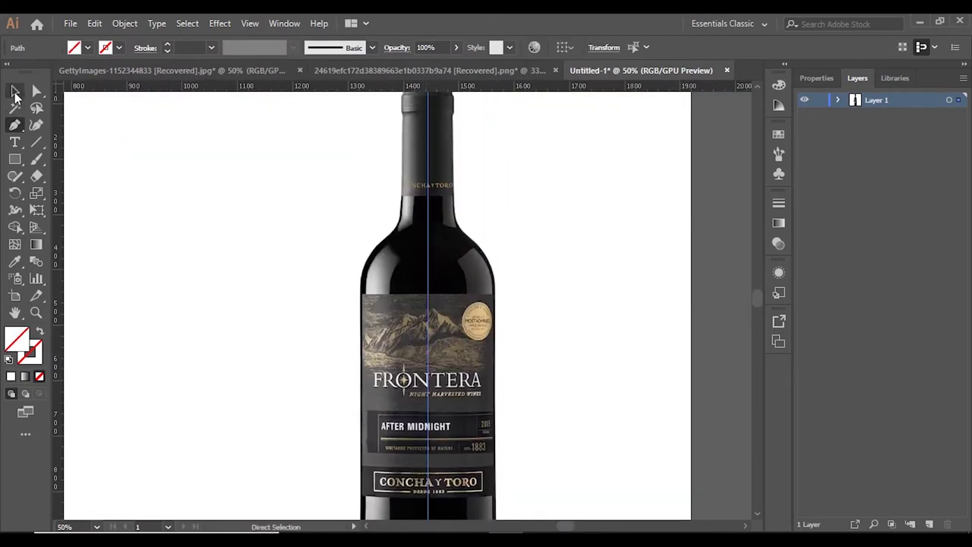
{"action": "key", "text": "v"}
{"action": "left_click", "coordinate": [405, 287]}
{"action": "scroll", "coordinate": [410, 292], "scroll_direction": "down", "scroll_amount": 3}
{"action": "scroll", "coordinate": [445, 278], "scroll_direction": "down", "scroll_amount": 2}
{"action": "scroll", "coordinate": [445, 278], "scroll_direction": "up", "scroll_amount": 3}
{"action": "key", "text": "p"}
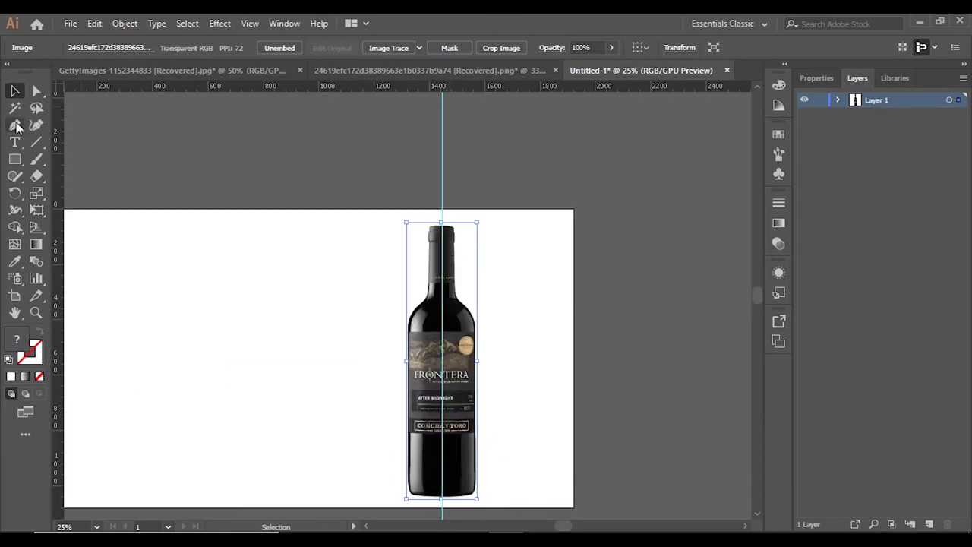
{"action": "scroll", "coordinate": [408, 171], "scroll_direction": "up", "scroll_amount": 4}
Trace the left edge of the cap and neck, starting at the top-centre guide.
{"action": "left_click", "coordinate": [401, 188]}
{"action": "scroll", "coordinate": [390, 190], "scroll_direction": "up", "scroll_amount": 5}
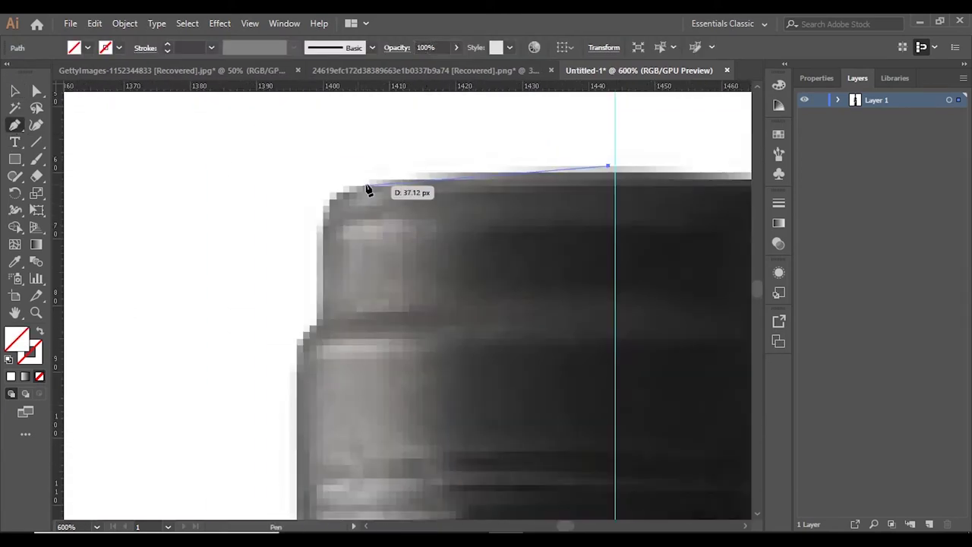
{"action": "left_click", "coordinate": [369, 182]}
{"action": "mouse_move", "coordinate": [317, 258]}
{"action": "left_mouse_down"}
{"action": "mouse_move", "coordinate": [322, 342]}
{"action": "mouse_move", "coordinate": [296, 330]}
{"action": "left_mouse_up"}
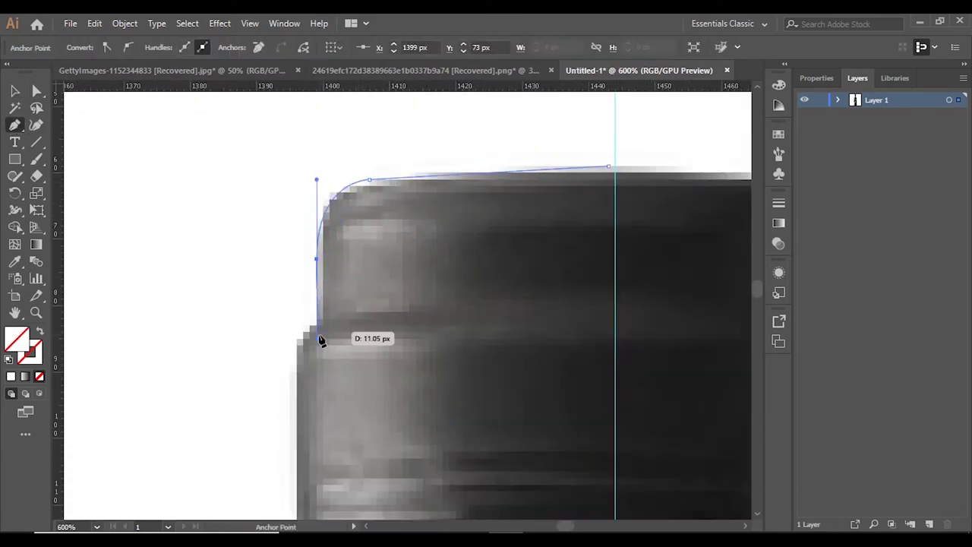
{"action": "scroll", "coordinate": [294, 395], "scroll_direction": "down", "scroll_amount": 1}
{"action": "scroll", "coordinate": [301, 370], "scroll_direction": "down", "scroll_amount": 3}
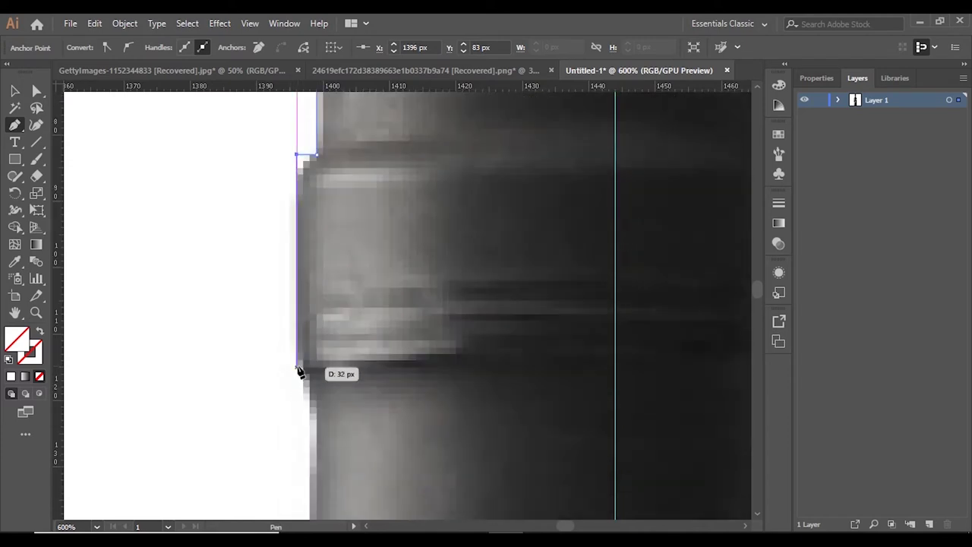
{"action": "scroll", "coordinate": [306, 405], "scroll_direction": "down", "scroll_amount": 2}
{"action": "scroll", "coordinate": [311, 383], "scroll_direction": "down", "scroll_amount": 2}
{"action": "scroll", "coordinate": [311, 383], "scroll_direction": "down", "scroll_amount": 3}
{"action": "left_click", "coordinate": [296, 349]}
{"action": "scroll", "coordinate": [297, 350], "scroll_direction": "down", "scroll_amount": 1}
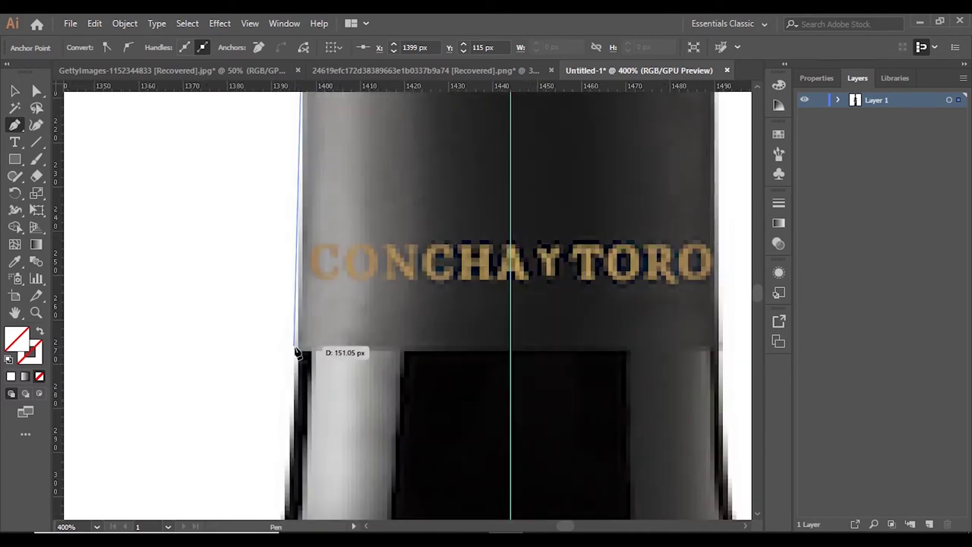
{"action": "scroll", "coordinate": [297, 352], "scroll_direction": "down", "scroll_amount": 2}
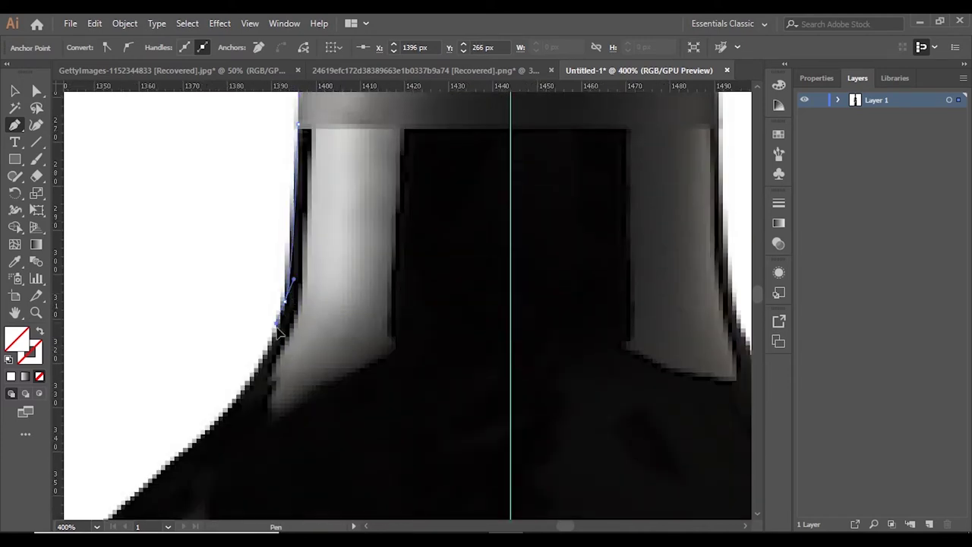
{"action": "left_click_drag", "start_coordinate": [268, 368], "coordinate": [236, 486]}
Continue the outline down the body and around the base corner to the centre guide.
{"action": "scroll", "coordinate": [194, 439], "scroll_direction": "down", "scroll_amount": 2, "text": "alt"}
{"action": "scroll", "coordinate": [196, 433], "scroll_direction": "down", "scroll_amount": 2}
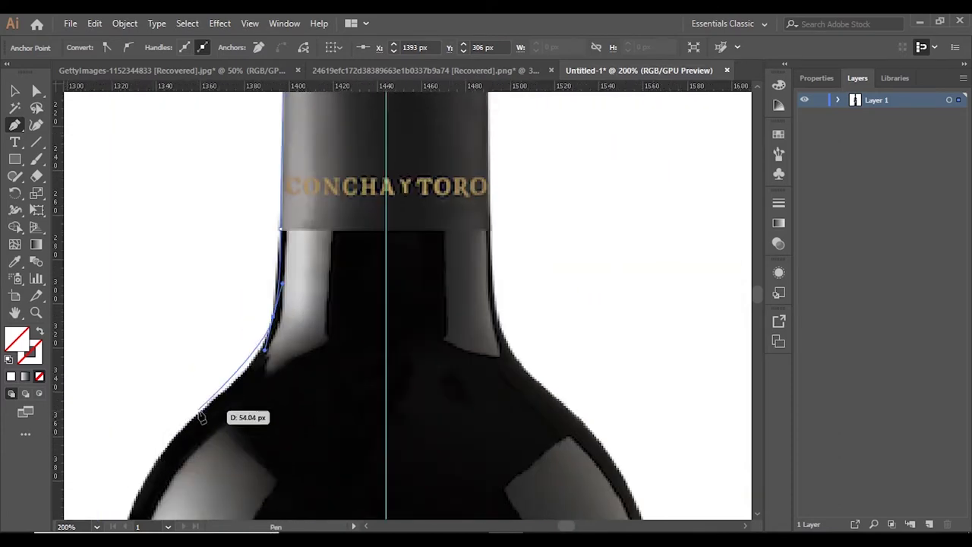
{"action": "mouse_move", "coordinate": [200, 418]}
{"action": "left_mouse_down"}
{"action": "mouse_move", "coordinate": [147, 460]}
{"action": "mouse_move", "coordinate": [124, 463]}
{"action": "left_mouse_up"}
{"action": "scroll", "coordinate": [147, 456], "scroll_direction": "down", "scroll_amount": 1}
{"action": "scroll", "coordinate": [124, 449], "scroll_direction": "down", "scroll_amount": 4}
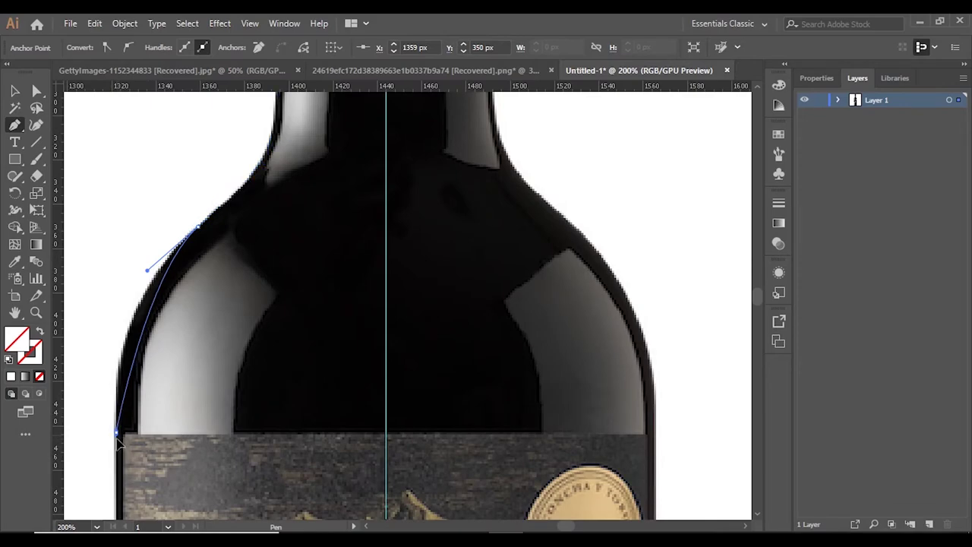
{"action": "scroll", "coordinate": [124, 448], "scroll_direction": "down", "scroll_amount": 4}
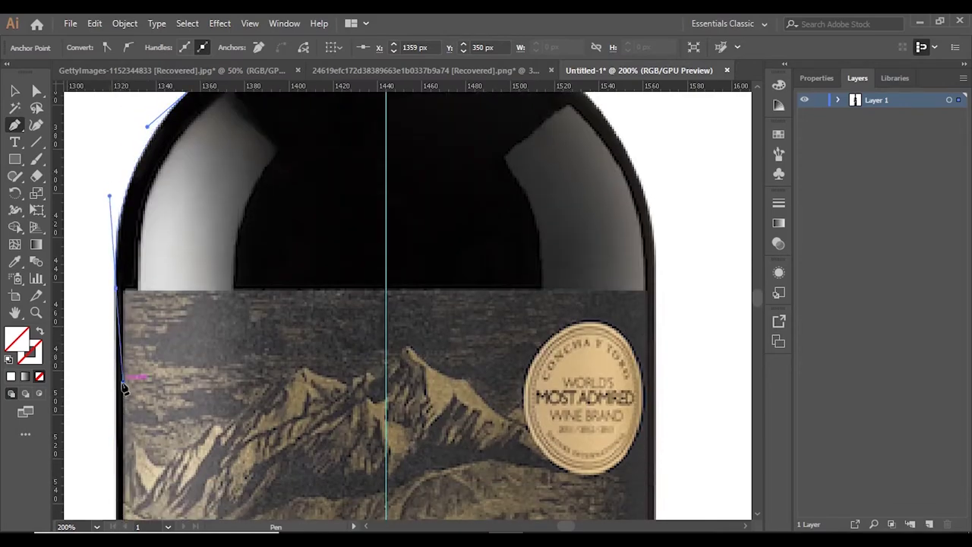
{"action": "scroll", "coordinate": [121, 296], "scroll_direction": "down", "scroll_amount": 10}
{"action": "scroll", "coordinate": [120, 307], "scroll_direction": "down", "scroll_amount": 9}
{"action": "scroll", "coordinate": [119, 308], "scroll_direction": "down", "scroll_amount": 10}
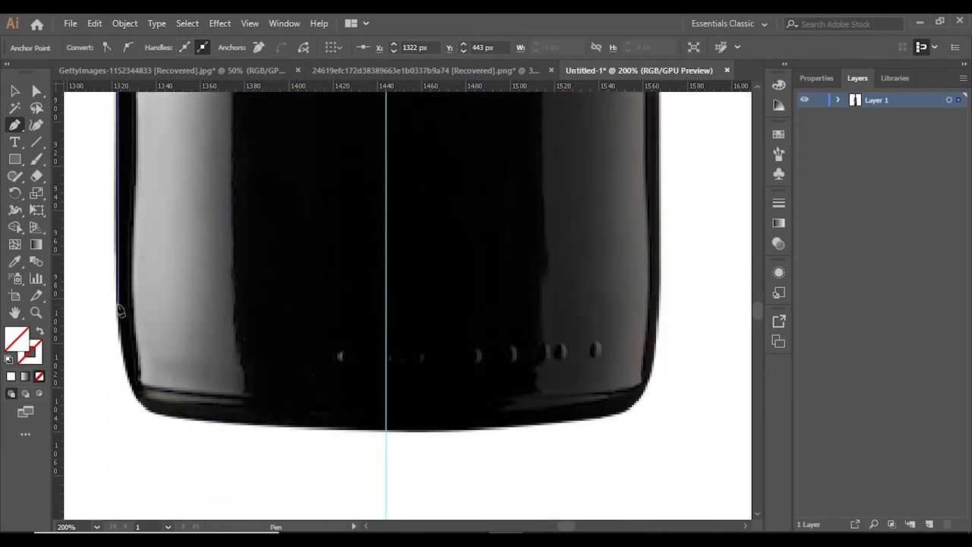
{"action": "left_click_drag", "start_coordinate": [174, 420], "coordinate": [245, 430]}
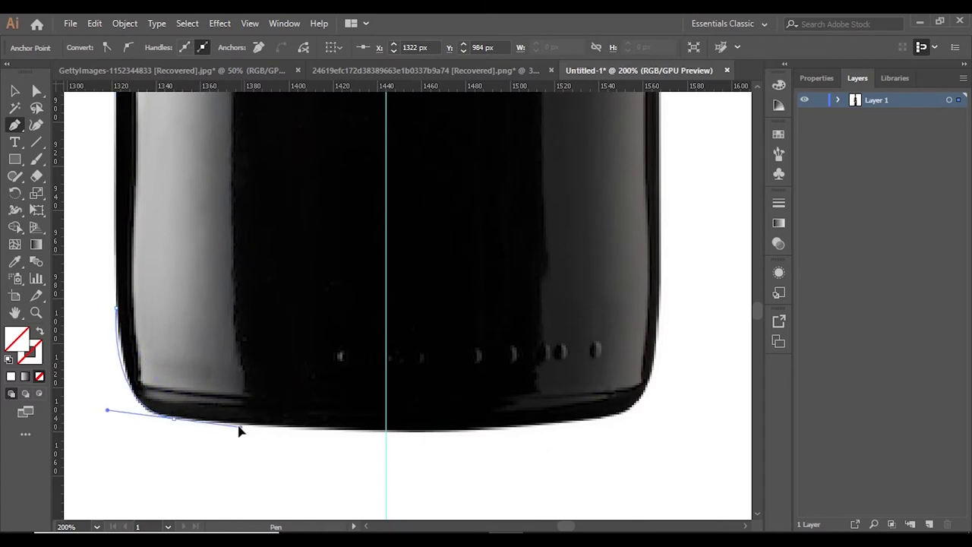
{"action": "key", "text": "ctrl+equal"}
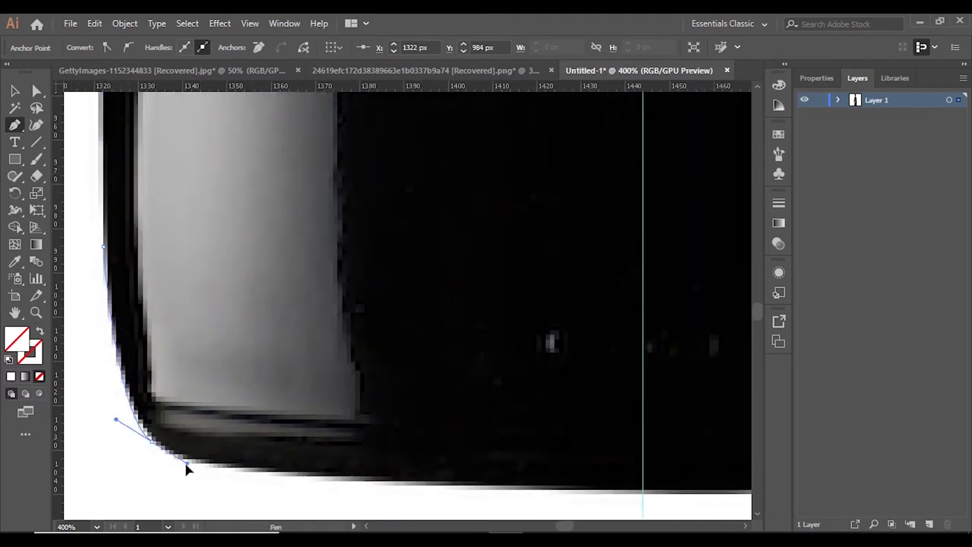
{"action": "left_click", "coordinate": [191, 468]}
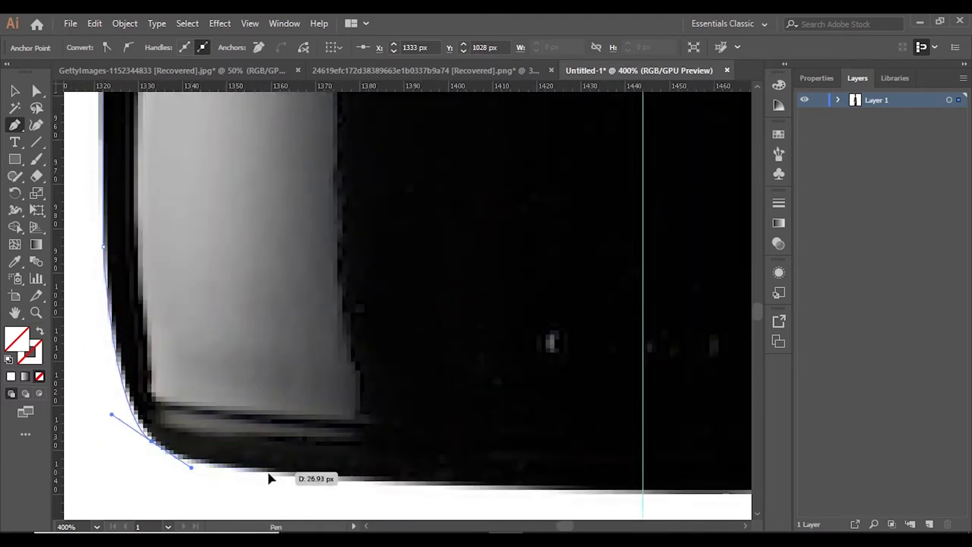
{"action": "left_click_drag", "start_coordinate": [646, 498], "coordinate": [621, 501]}
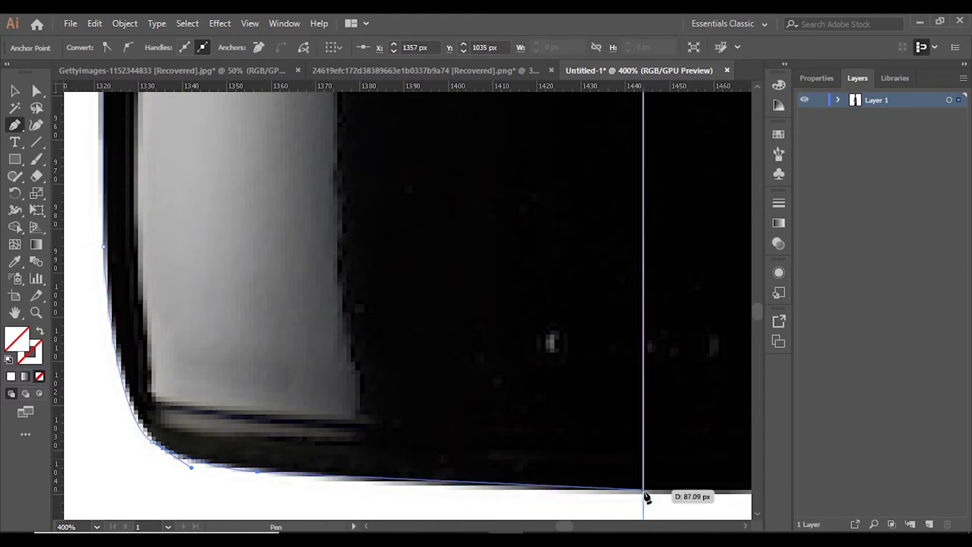
{"action": "scroll", "coordinate": [644, 495], "scroll_direction": "down", "scroll_amount": 10}
{"action": "key", "text": "v"}
{"action": "scroll", "coordinate": [560, 330], "scroll_direction": "up", "scroll_amount": 3}
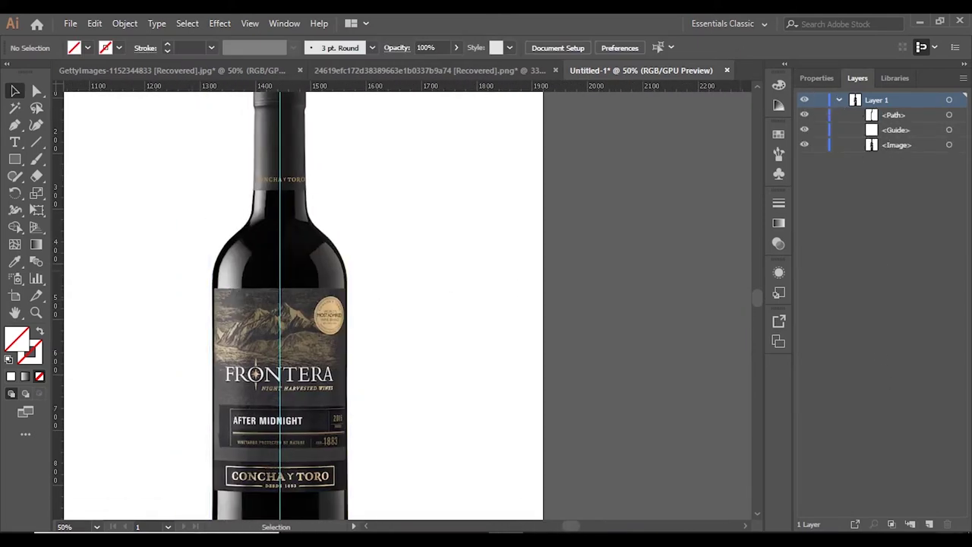
Create Layer 2, lock the photo's Layer 1 and put the traced path on Layer 2.
{"action": "left_click", "coordinate": [910, 524]}
{"action": "left_click", "coordinate": [838, 115]}
{"action": "left_click", "coordinate": [820, 115]}
{"action": "key", "text": "ctrl+minus"}
{"action": "key", "text": "ctrl+minus"}
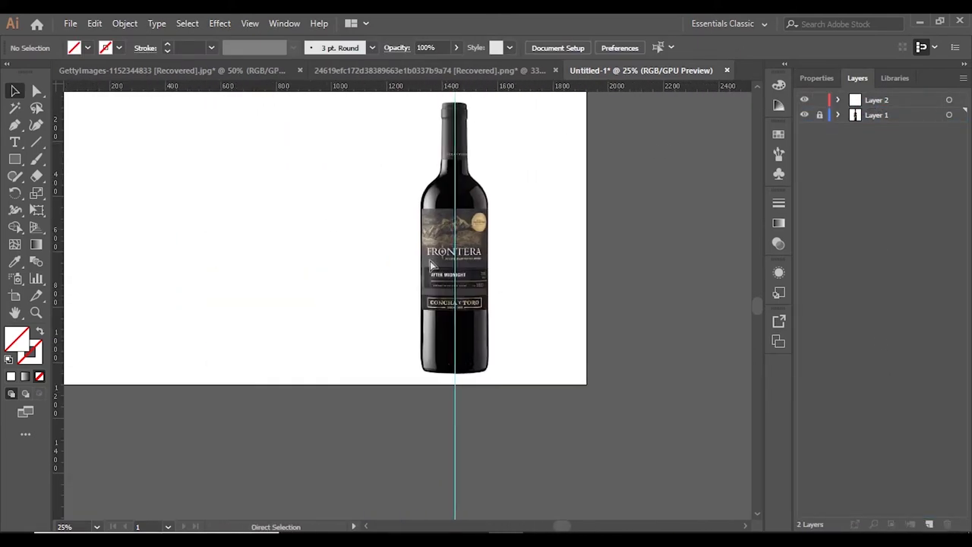
{"action": "key", "text": "ctrl+a"}
Fill the path white, move it left, then change its fill to black #000000.
{"action": "double_click", "coordinate": [21, 339]}
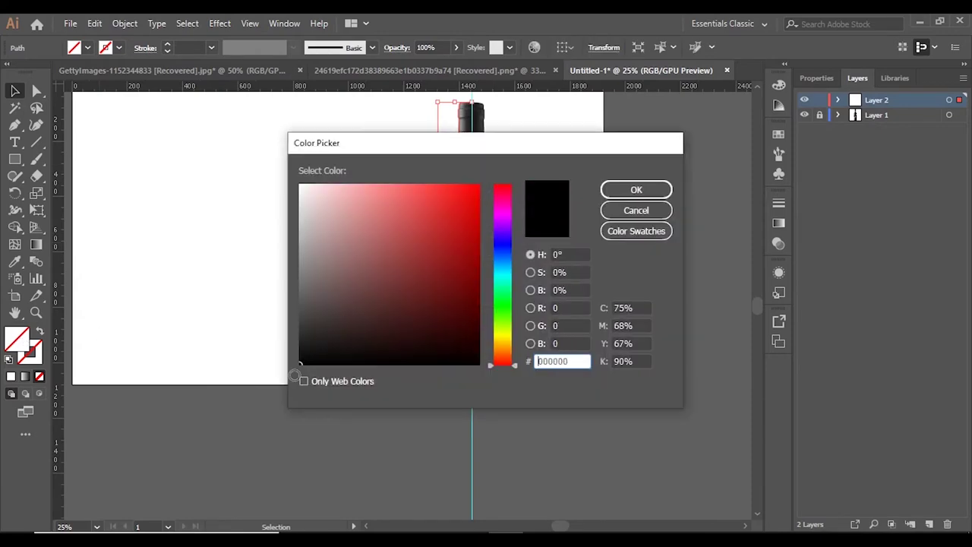
{"action": "type", "text": "ffffff"}
{"action": "key", "text": "Return"}
{"action": "key", "text": "ctrl+shift+a"}
{"action": "left_click_drag", "start_coordinate": [456, 287], "coordinate": [351, 286]}
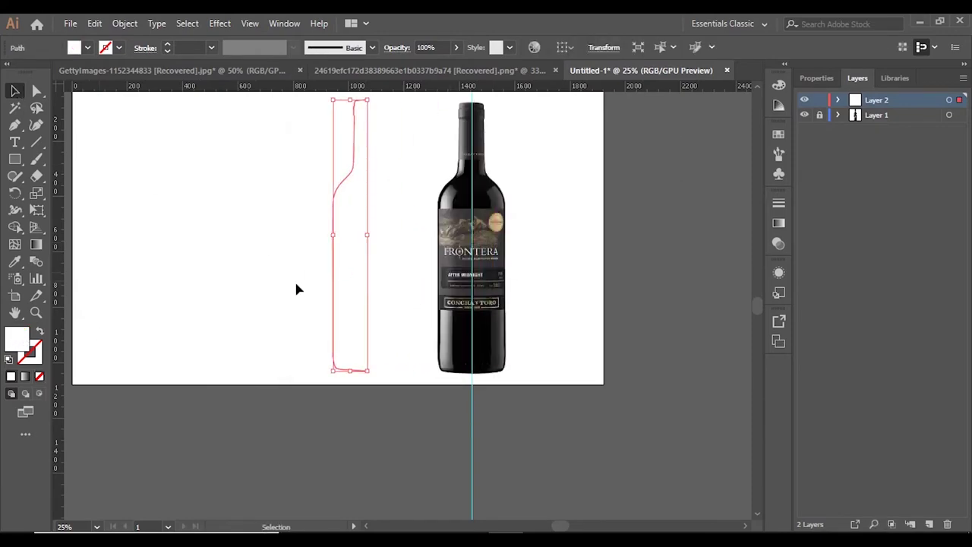
{"action": "double_click", "coordinate": [17, 339]}
{"action": "type", "text": "000000"}
{"action": "left_click", "coordinate": [635, 189]}
Reposition the black silhouette left of the photo and bring up the Effect > 3D menu.
{"action": "key", "text": "ctrl+plus"}
{"action": "key", "text": "ctrl+minus"}
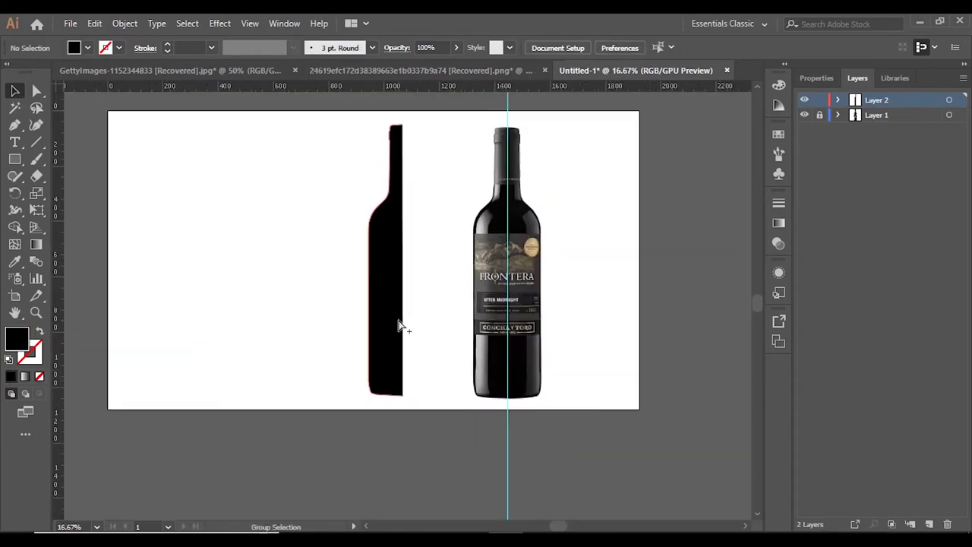
{"action": "left_click", "coordinate": [396, 327]}
{"action": "left_click_drag", "start_coordinate": [408, 337], "coordinate": [237, 337]}
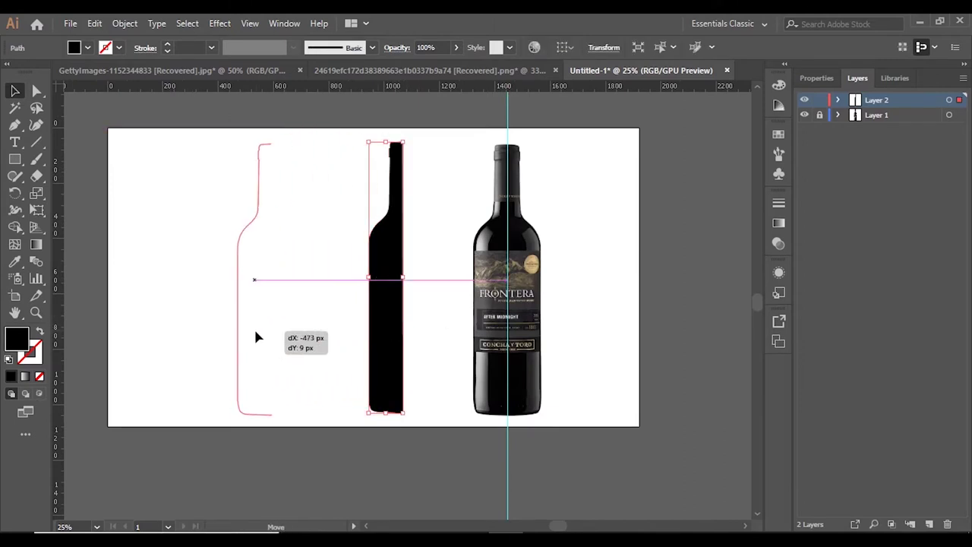
{"action": "key", "text": "ctrl+shift+a"}
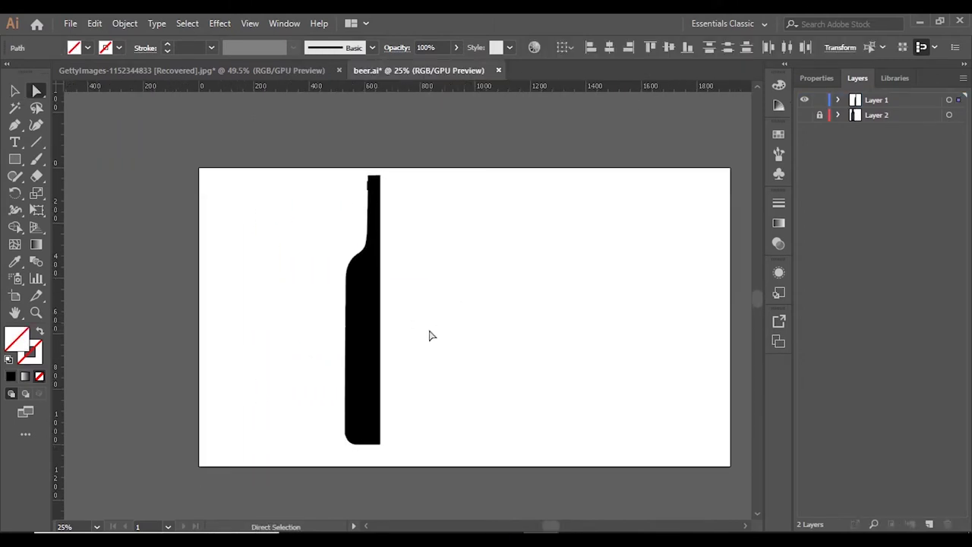
{"action": "left_click_drag", "start_coordinate": [386, 389], "coordinate": [386, 387]}
{"action": "left_click_drag", "start_coordinate": [373, 347], "coordinate": [390, 347]}
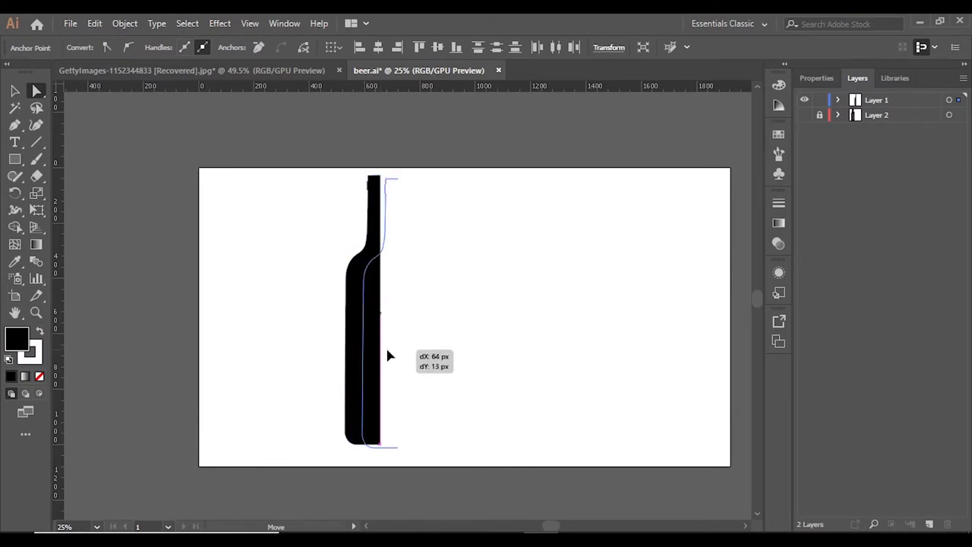
{"action": "left_click", "coordinate": [471, 327]}
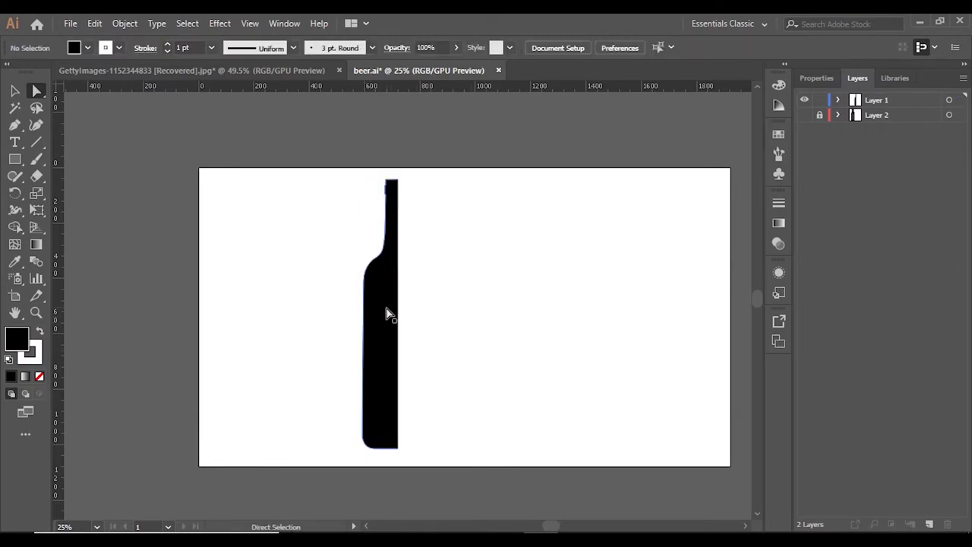
{"action": "left_click", "coordinate": [386, 312]}
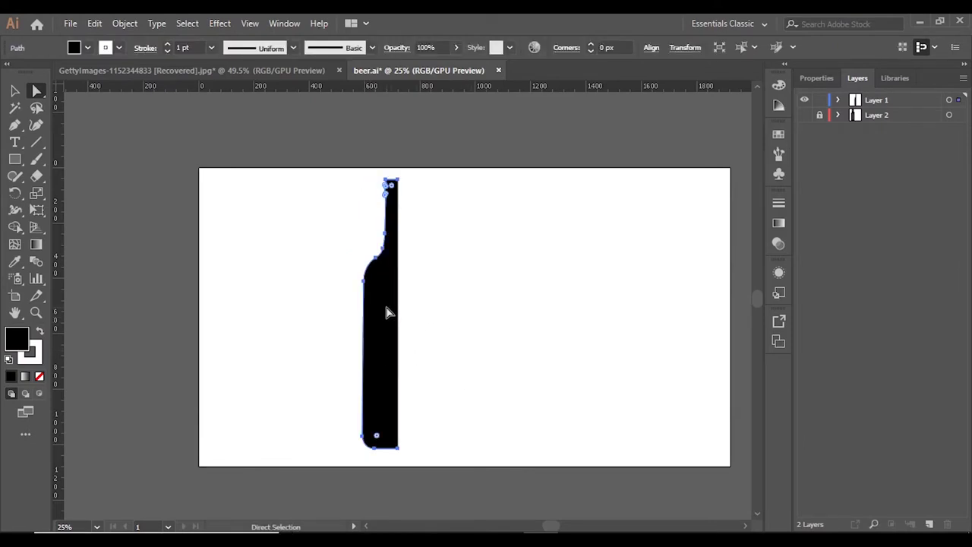
{"action": "left_click", "coordinate": [220, 24]}
{"action": "mouse_move", "coordinate": [251, 104]}
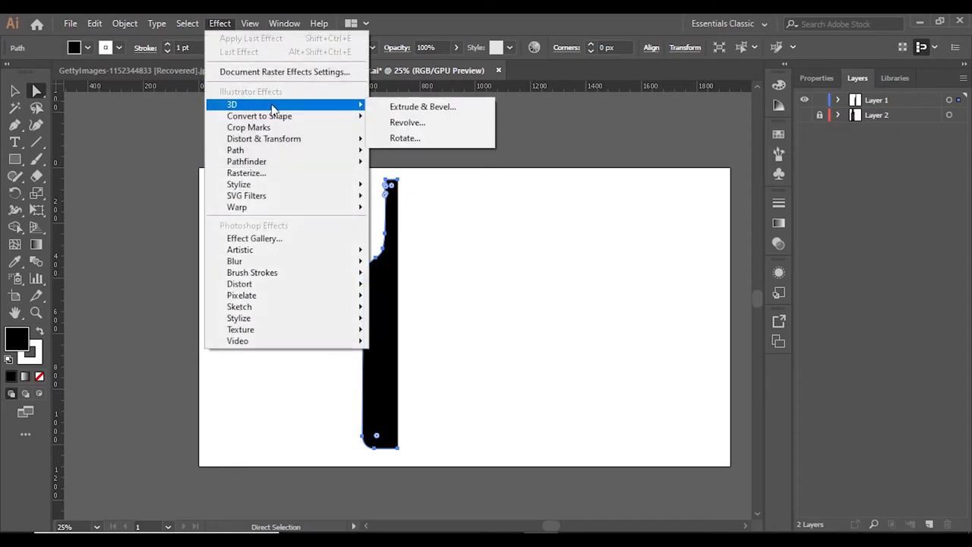
Apply 3D Revolve with 0° X rotation, offset from the Right Edge, with Preview on.
{"action": "left_click", "coordinate": [433, 124]}
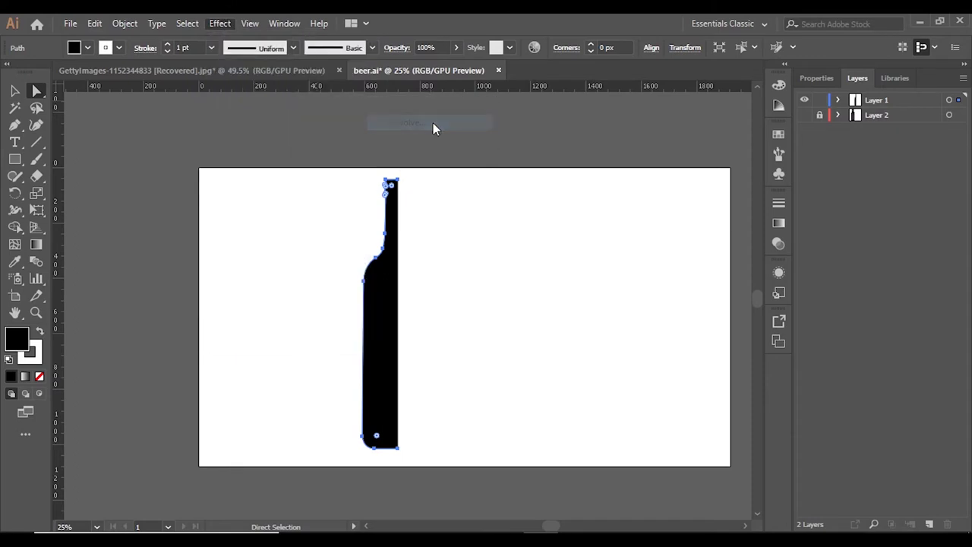
{"action": "left_click_drag", "start_coordinate": [627, 145], "coordinate": [666, 108]}
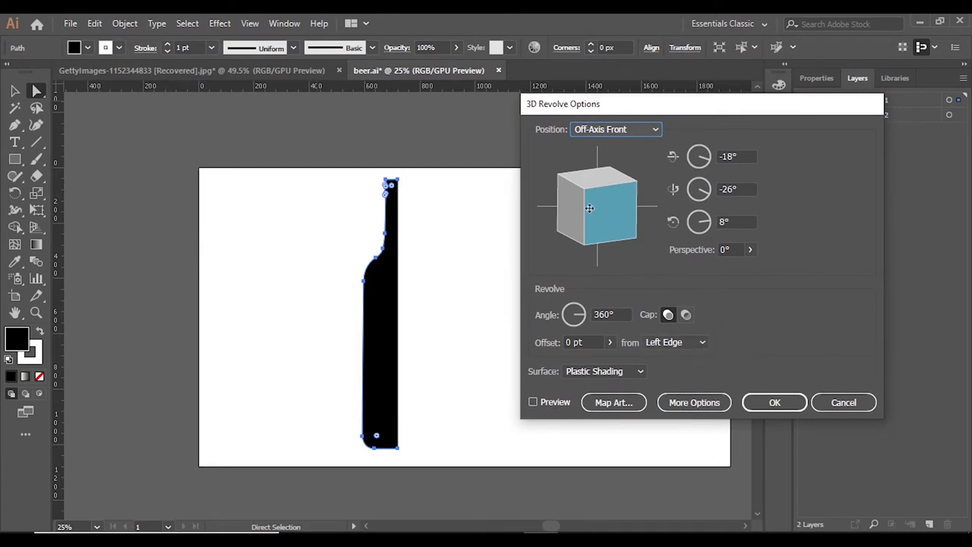
{"action": "mouse_move", "coordinate": [589, 208]}
{"action": "left_mouse_down"}
{"action": "mouse_move", "coordinate": [571, 197]}
{"action": "mouse_move", "coordinate": [619, 182]}
{"action": "left_mouse_up"}
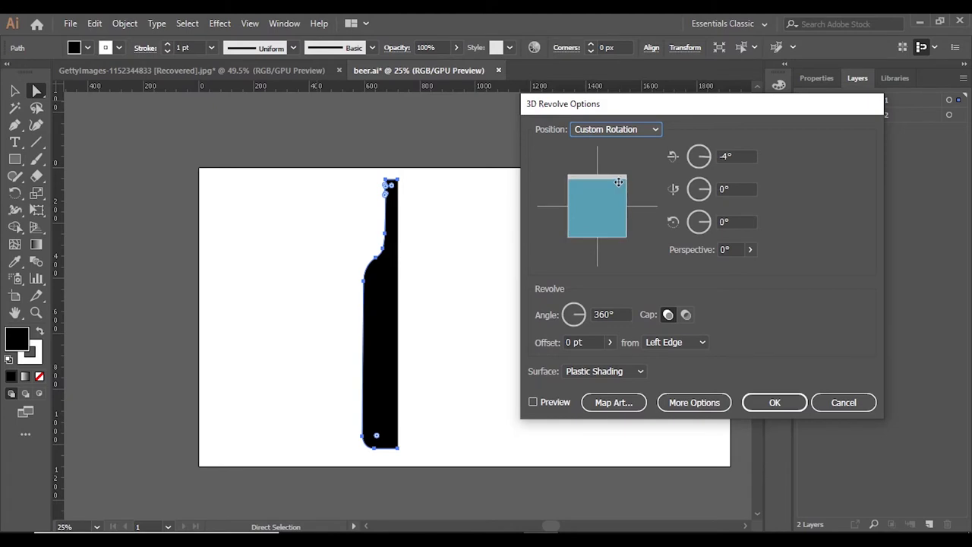
{"action": "left_click", "coordinate": [743, 155]}
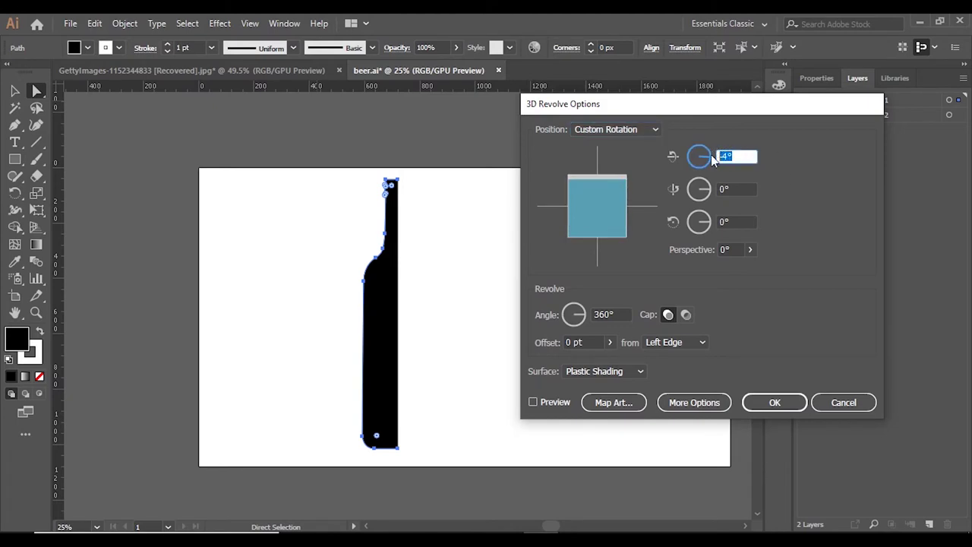
{"action": "type", "text": "0"}
{"action": "left_click", "coordinate": [729, 190]}
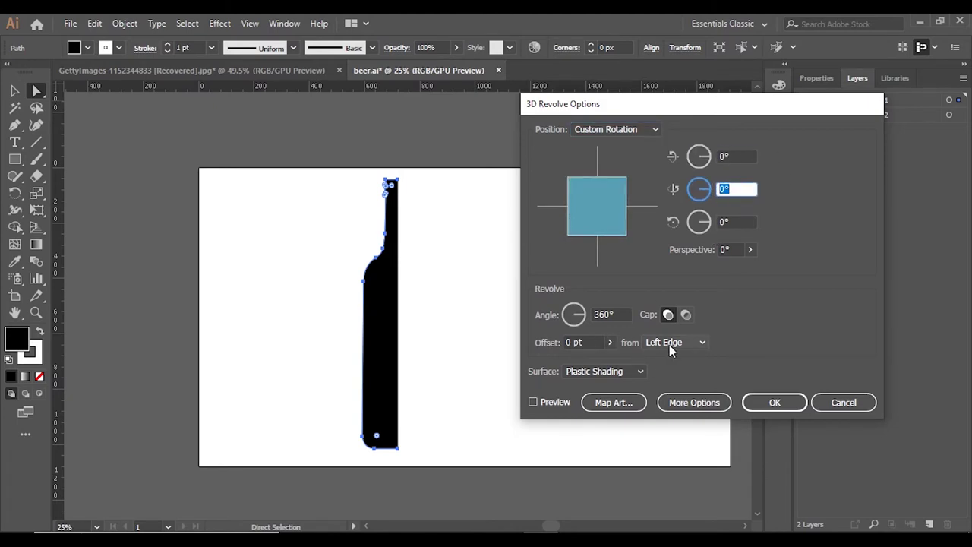
{"action": "left_click", "coordinate": [675, 342]}
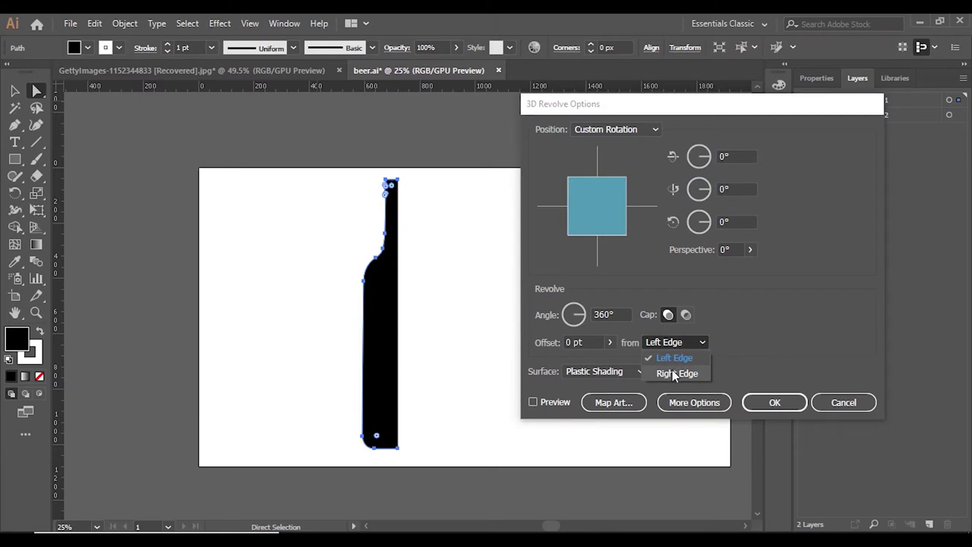
{"action": "left_click", "coordinate": [674, 373]}
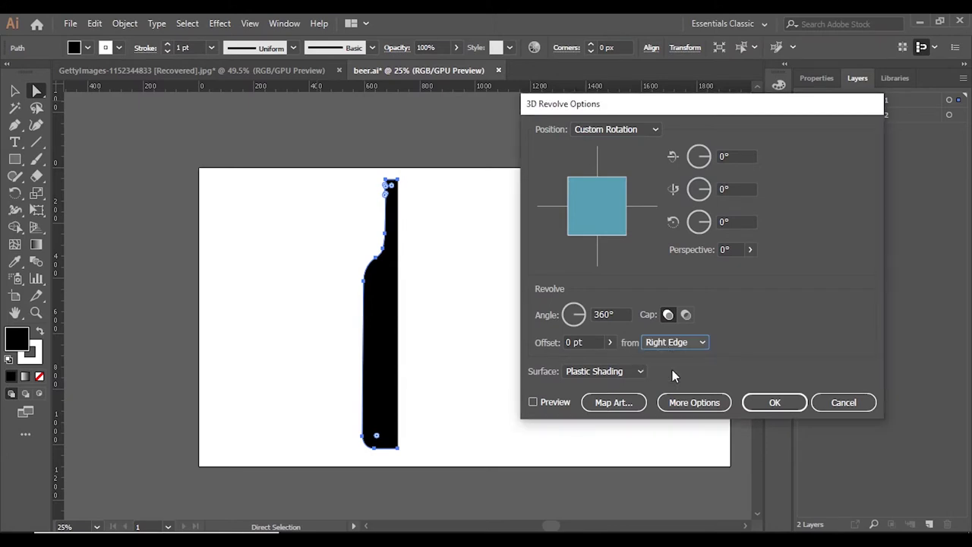
{"action": "left_click", "coordinate": [533, 402]}
{"action": "left_click", "coordinate": [536, 402]}
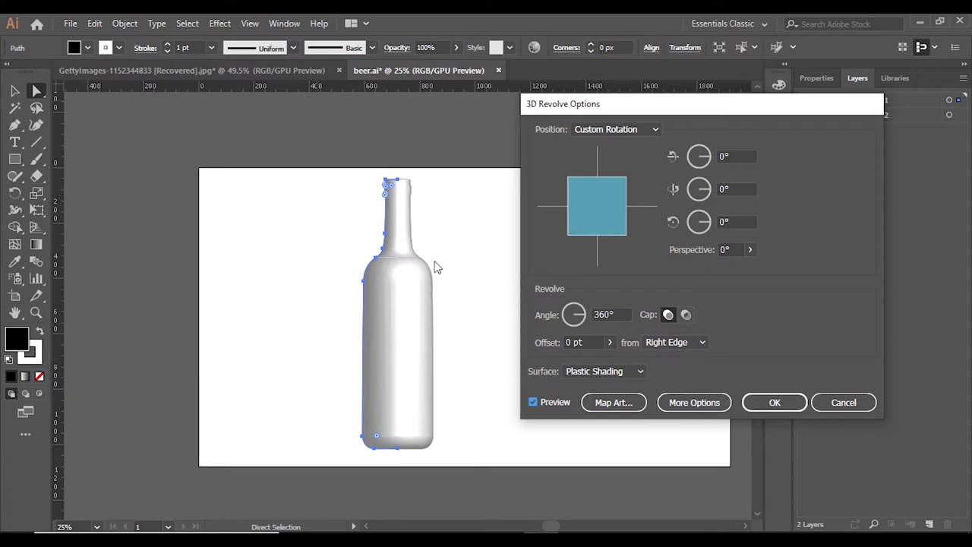
{"action": "left_click", "coordinate": [753, 402]}
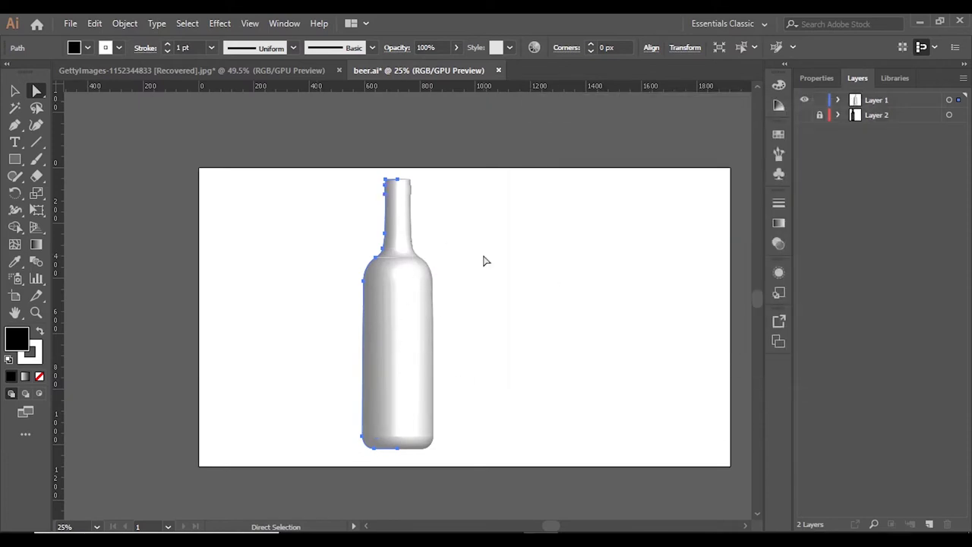
Give the revolved bottle a black #000000 fill and no stroke.
{"action": "left_click", "coordinate": [304, 325]}
{"action": "left_click", "coordinate": [40, 334]}
{"action": "left_click", "coordinate": [382, 358]}
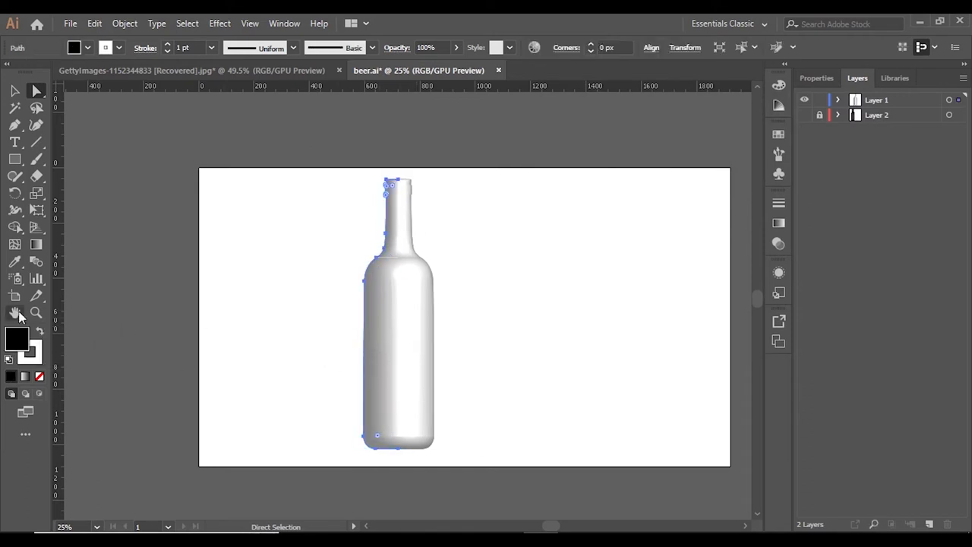
{"action": "left_click", "coordinate": [40, 332]}
{"action": "double_click", "coordinate": [16, 338]}
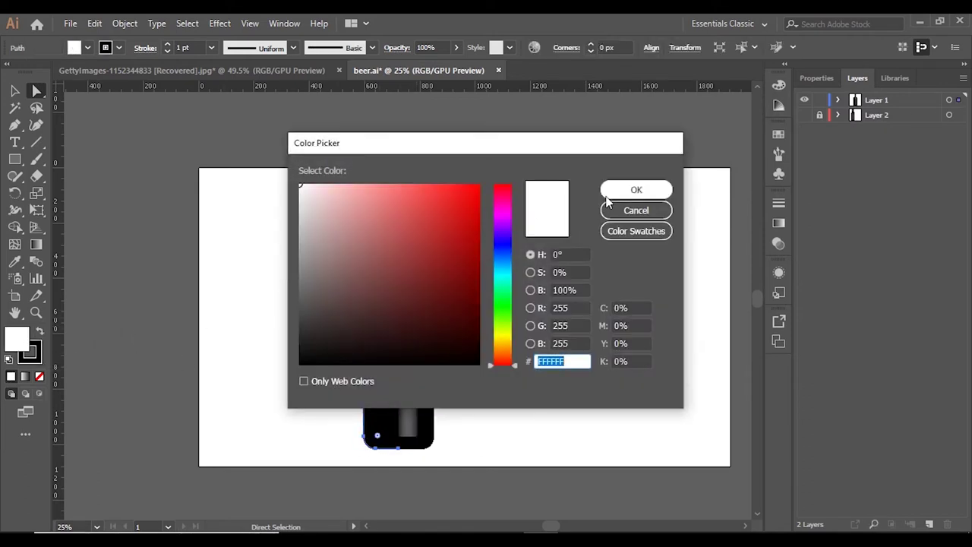
{"action": "left_click", "coordinate": [636, 189]}
{"action": "left_click", "coordinate": [40, 376]}
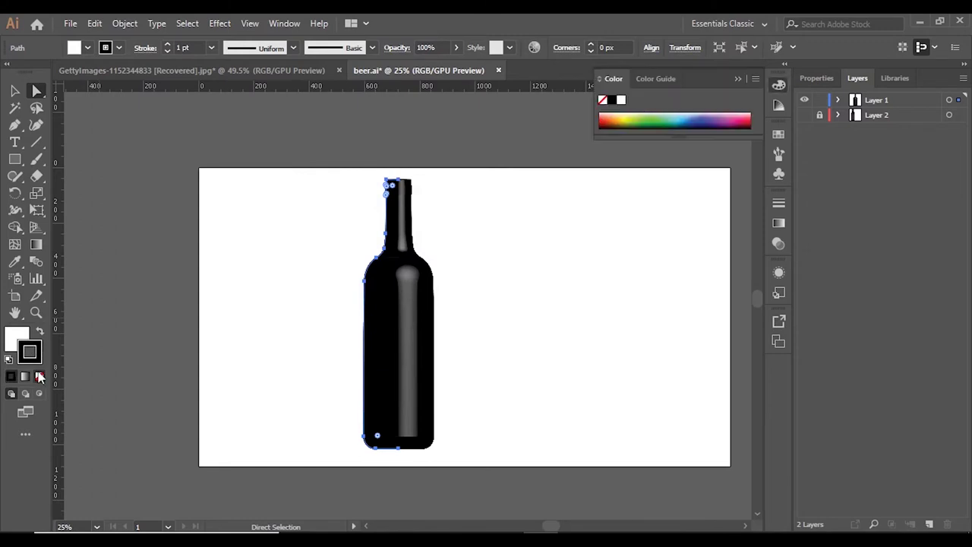
{"action": "double_click", "coordinate": [17, 338]}
{"action": "type", "text": "000000"}
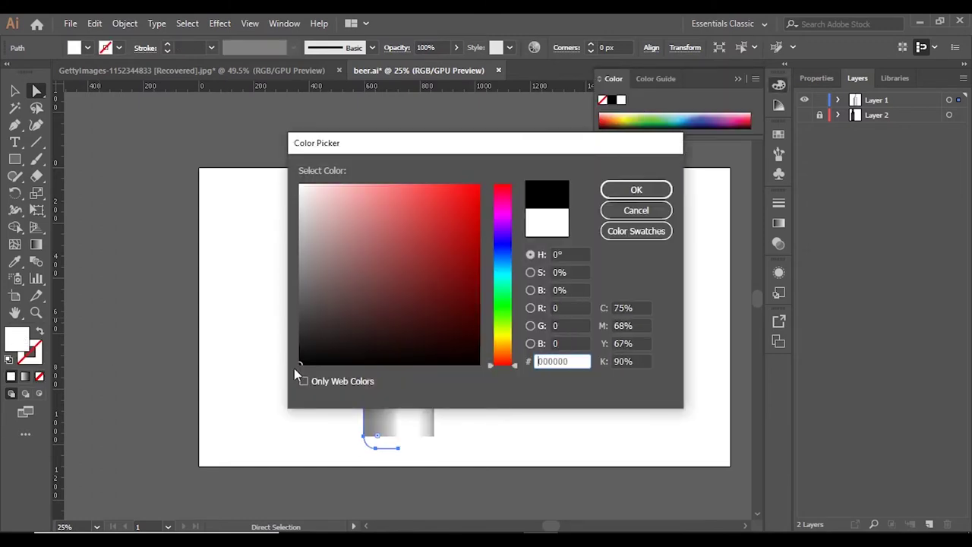
{"action": "left_click", "coordinate": [637, 189]}
Undo two changes, swap fill and stroke, and set the stroke to None again.
{"action": "left_click", "coordinate": [341, 332]}
{"action": "key", "text": "ctrl+z"}
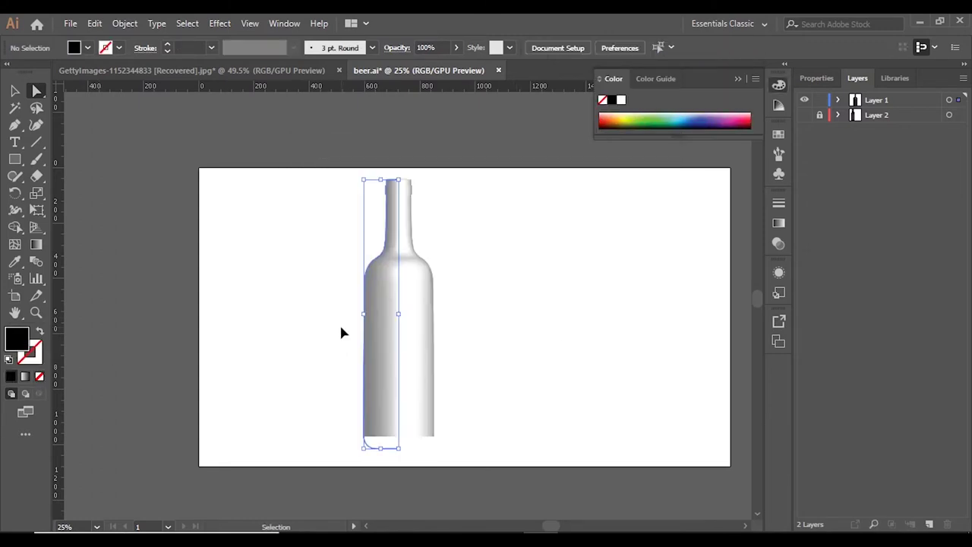
{"action": "key", "text": "ctrl+z"}
{"action": "left_click", "coordinate": [339, 333]}
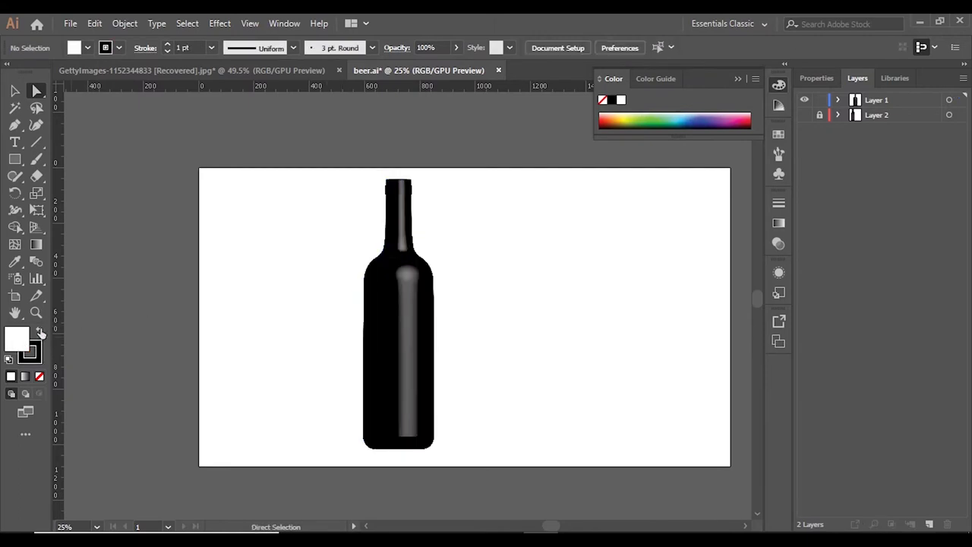
{"action": "left_click", "coordinate": [39, 331]}
{"action": "left_click", "coordinate": [39, 376]}
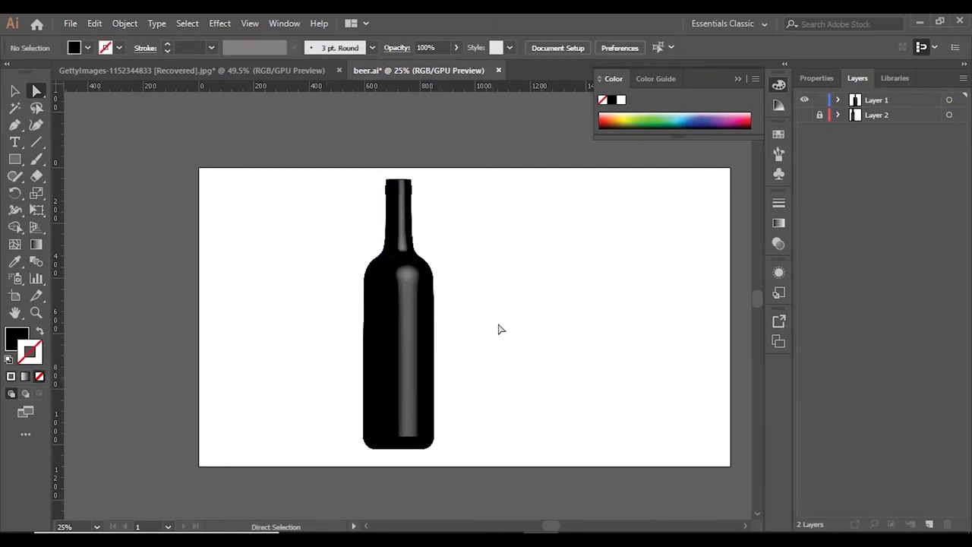
Zoom in on the selected bottle and show the Appearance panel from the Window menu.
{"action": "key", "text": "ctrl+a"}
{"action": "key", "text": "ctrl+plus"}
{"action": "scroll", "coordinate": [396, 334], "scroll_direction": "up", "scroll_amount": 1}
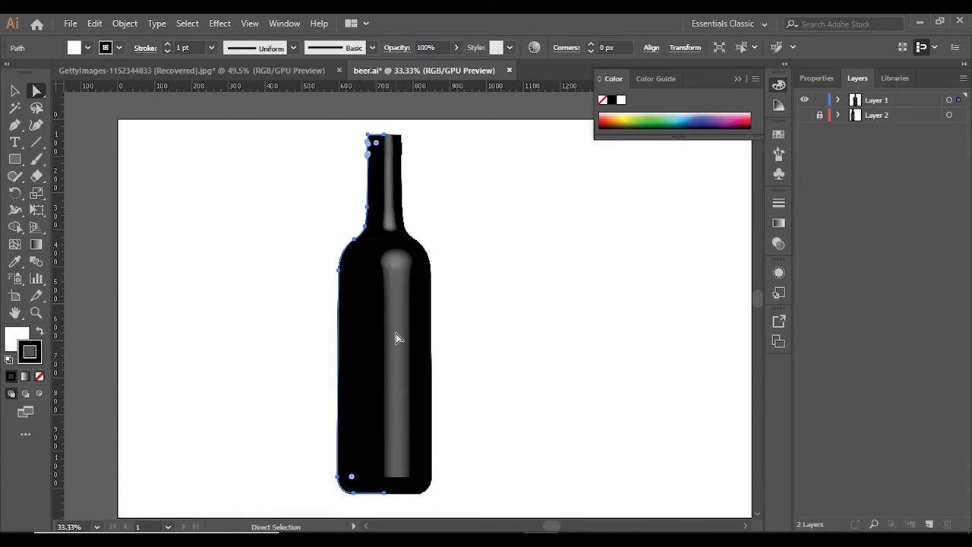
{"action": "key", "text": "ctrl+shift+a"}
{"action": "key", "text": "ctrl+a"}
{"action": "left_click", "coordinate": [277, 27]}
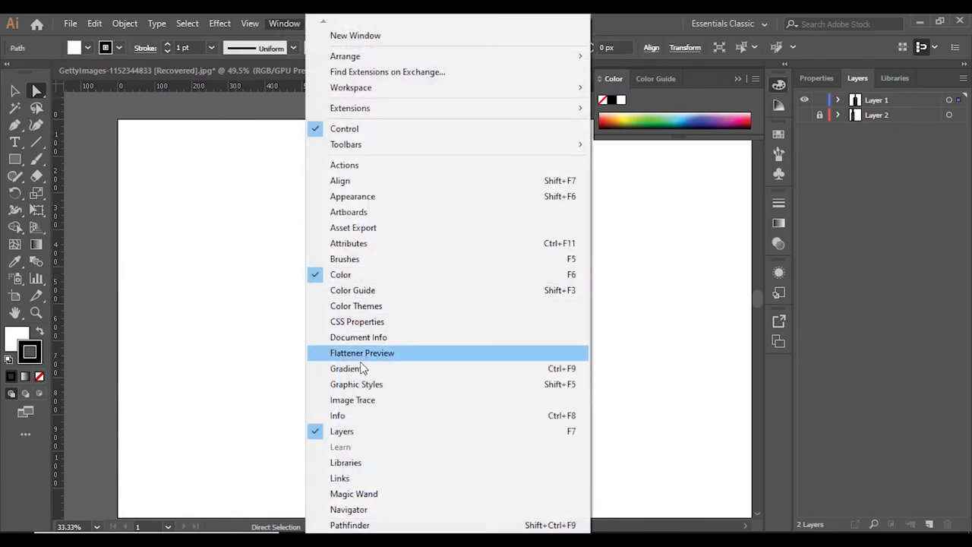
{"action": "left_click", "coordinate": [364, 197]}
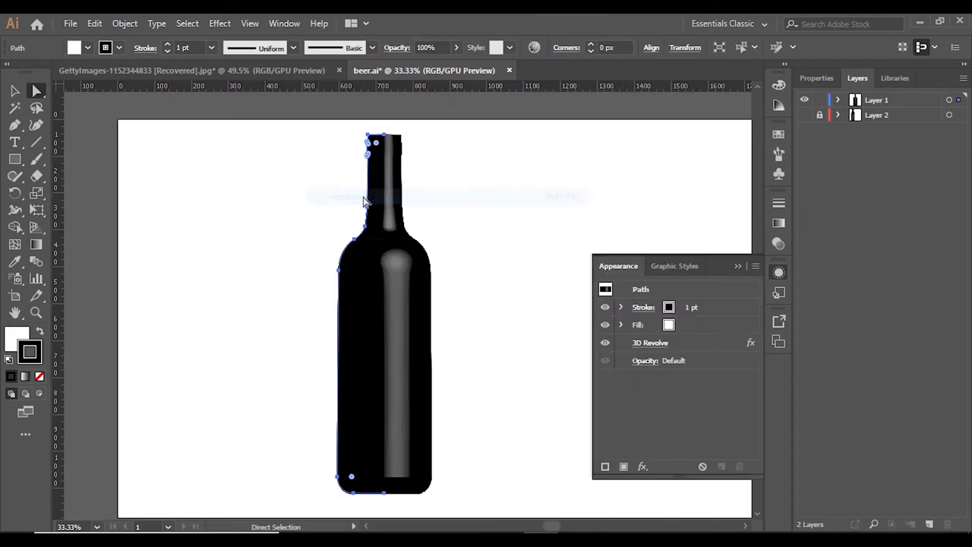
Reopen 3D Revolve from Appearance with Preview on, keeping Plastic Shading after trying Wireframe.
{"action": "left_click", "coordinate": [649, 348]}
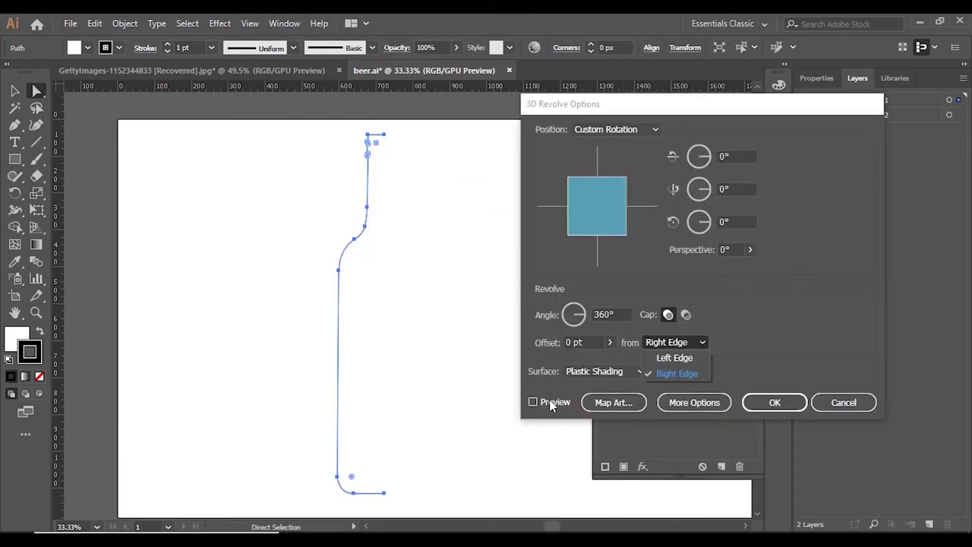
{"action": "left_click", "coordinate": [552, 406]}
{"action": "left_click", "coordinate": [534, 403]}
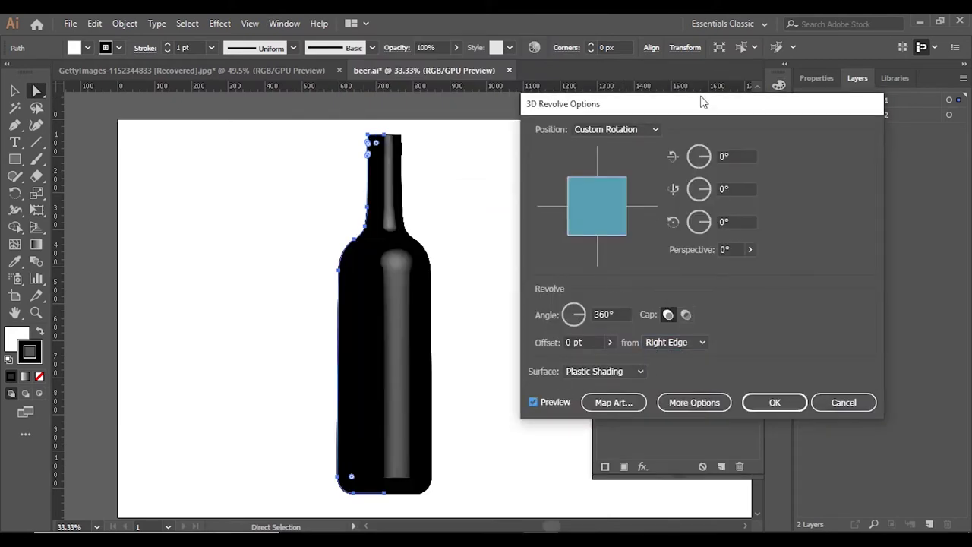
{"action": "left_click_drag", "start_coordinate": [701, 100], "coordinate": [743, 45]}
{"action": "left_click", "coordinate": [645, 315]}
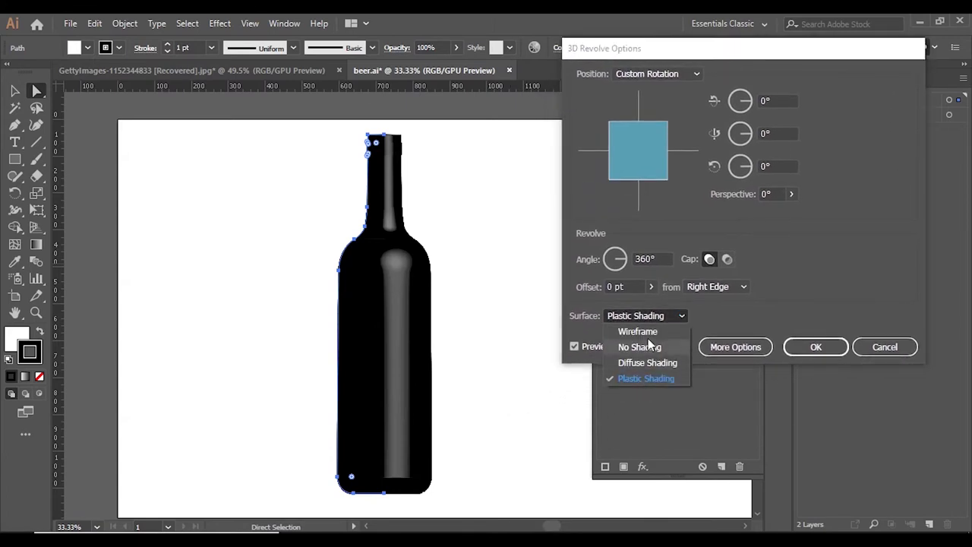
{"action": "left_click", "coordinate": [647, 331]}
{"action": "left_click", "coordinate": [681, 316]}
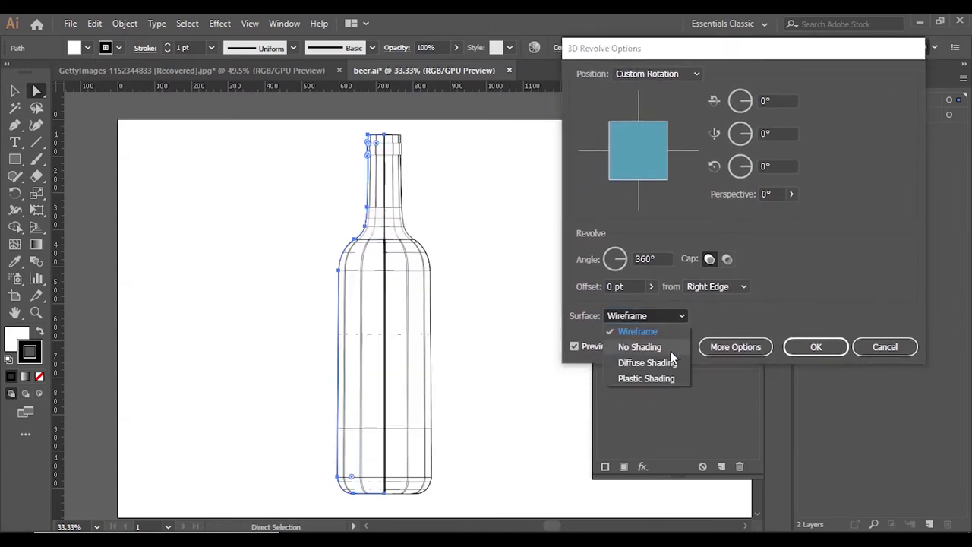
{"action": "left_click", "coordinate": [663, 378]}
Under More Options, reposition the light on the sphere and add a second light.
{"action": "left_click", "coordinate": [730, 345]}
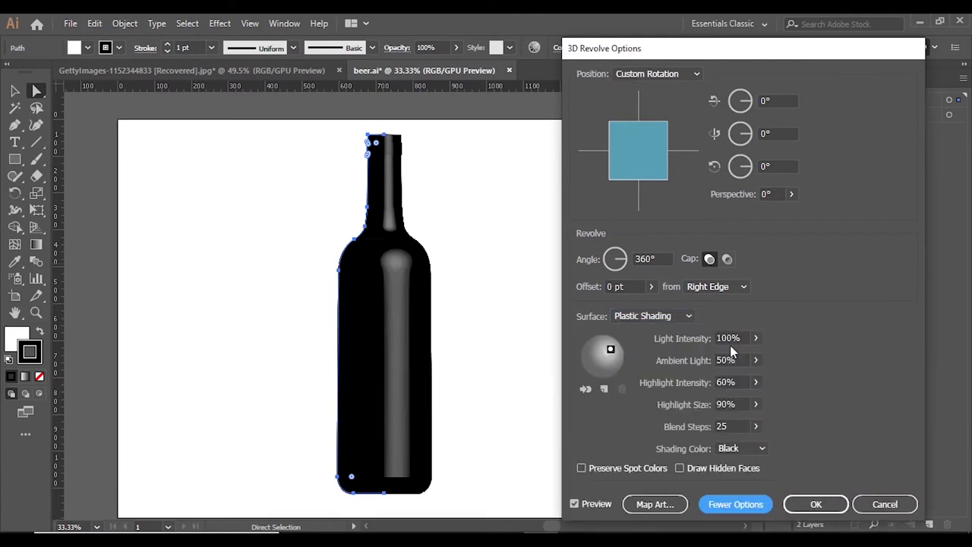
{"action": "left_click_drag", "start_coordinate": [756, 57], "coordinate": [692, 57]}
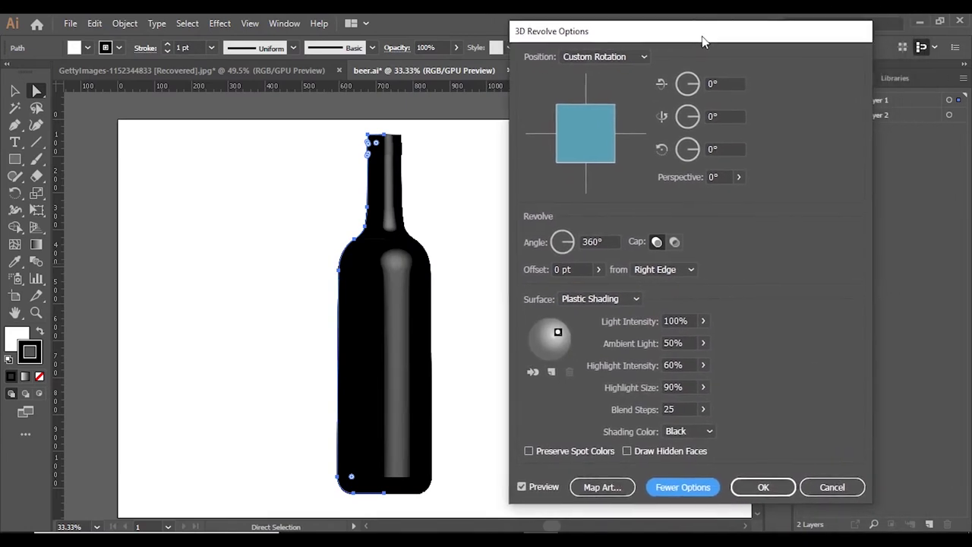
{"action": "left_click_drag", "start_coordinate": [550, 340], "coordinate": [525, 340]}
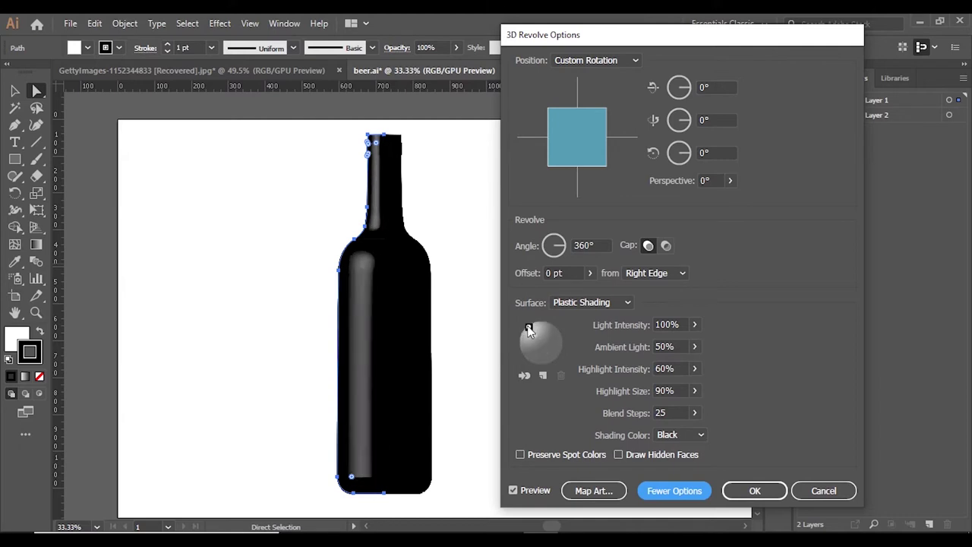
{"action": "mouse_move", "coordinate": [525, 340]}
{"action": "left_mouse_down"}
{"action": "mouse_move", "coordinate": [552, 329]}
{"action": "mouse_move", "coordinate": [555, 346]}
{"action": "mouse_move", "coordinate": [523, 343]}
{"action": "mouse_move", "coordinate": [562, 347]}
{"action": "left_mouse_up"}
{"action": "left_click", "coordinate": [542, 375]}
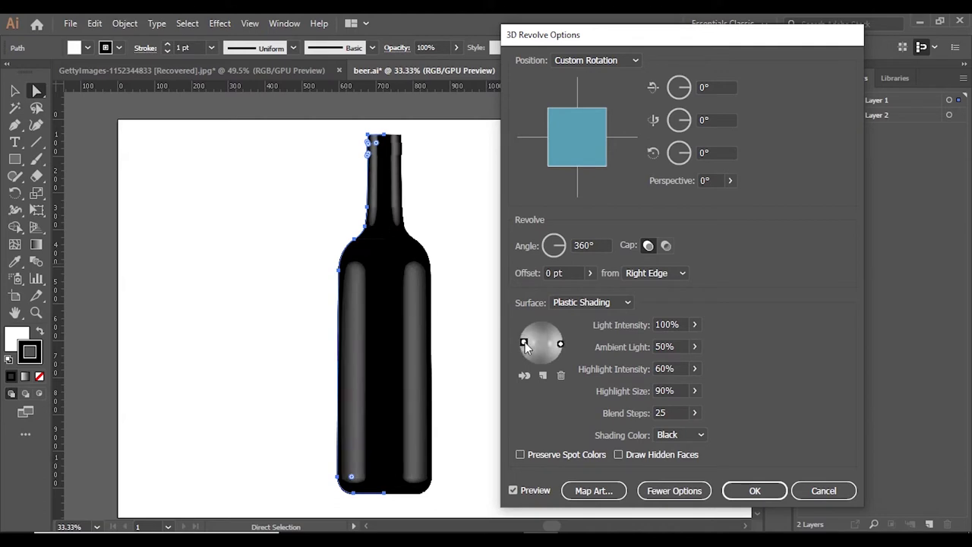
Nudge the light, tweak Ambient Light and set Light Intensity to 85%.
{"action": "left_click_drag", "start_coordinate": [526, 347], "coordinate": [529, 352]}
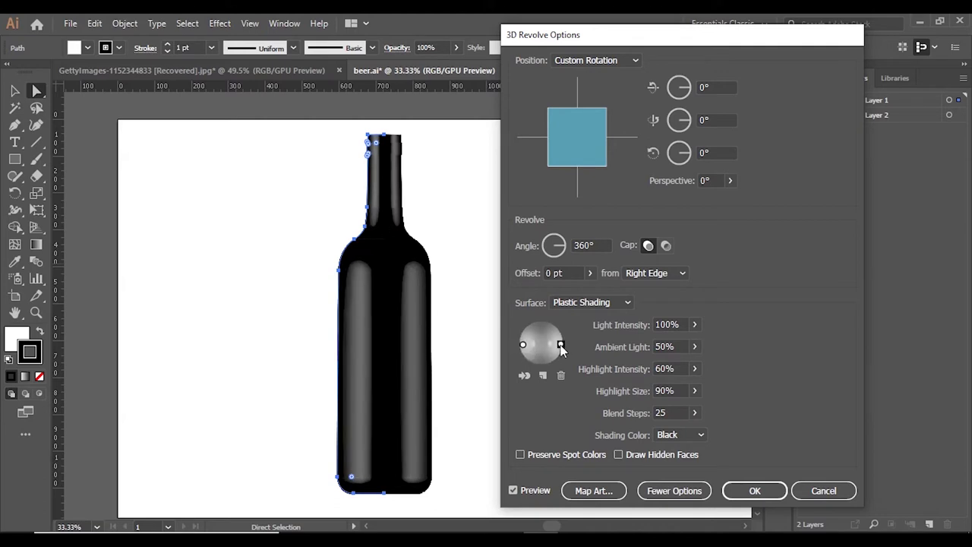
{"action": "left_click", "coordinate": [694, 347]}
{"action": "left_click_drag", "start_coordinate": [679, 346], "coordinate": [680, 346]}
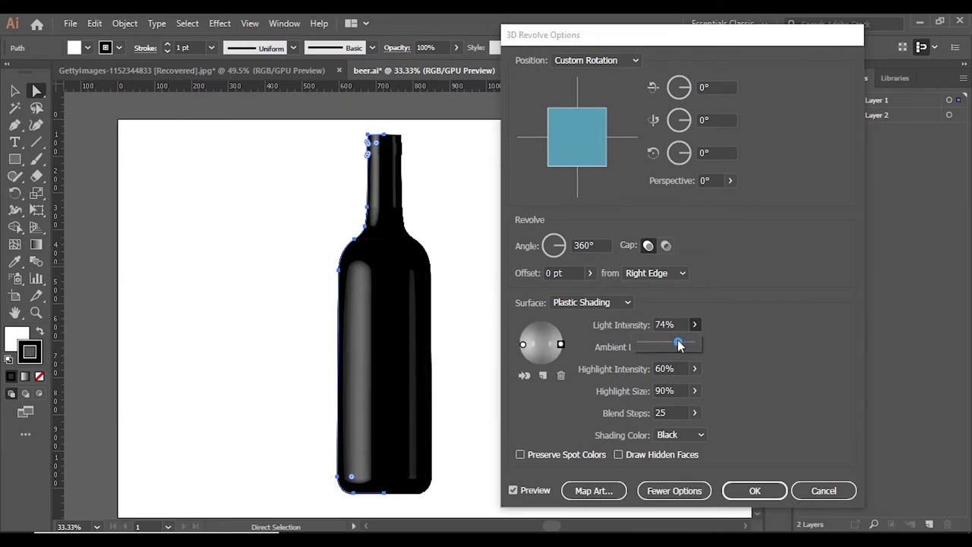
{"action": "left_click", "coordinate": [643, 357]}
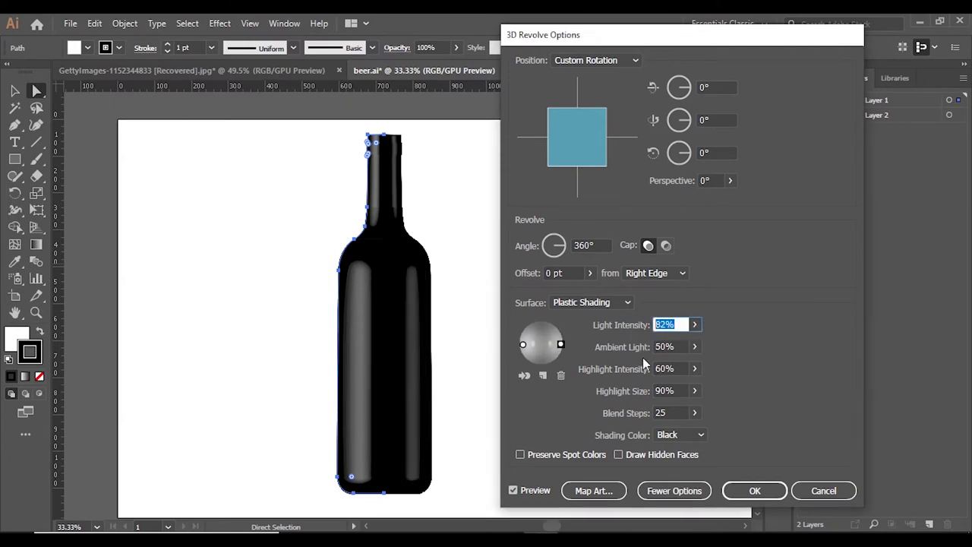
{"action": "type", "text": "85"}
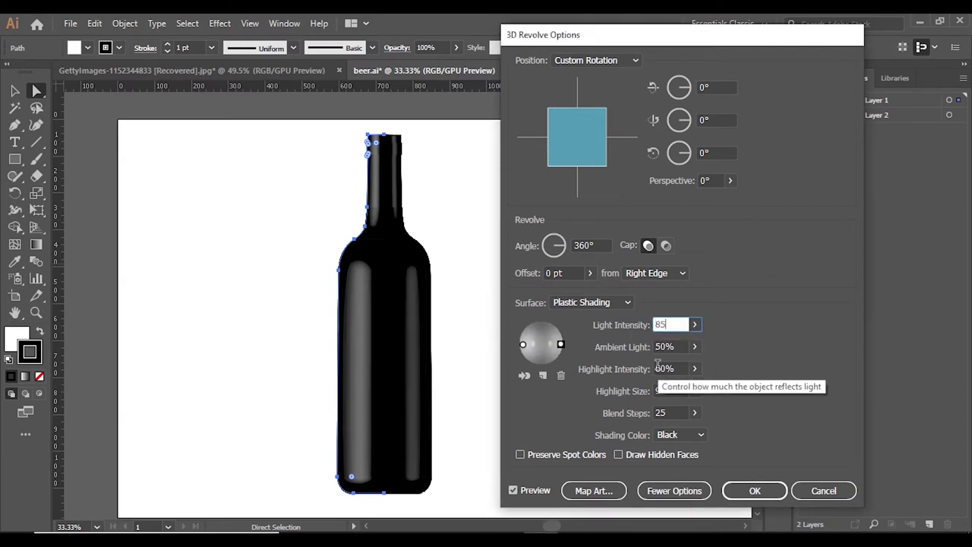
{"action": "key", "text": "Tab"}
{"action": "left_click", "coordinate": [694, 369]}
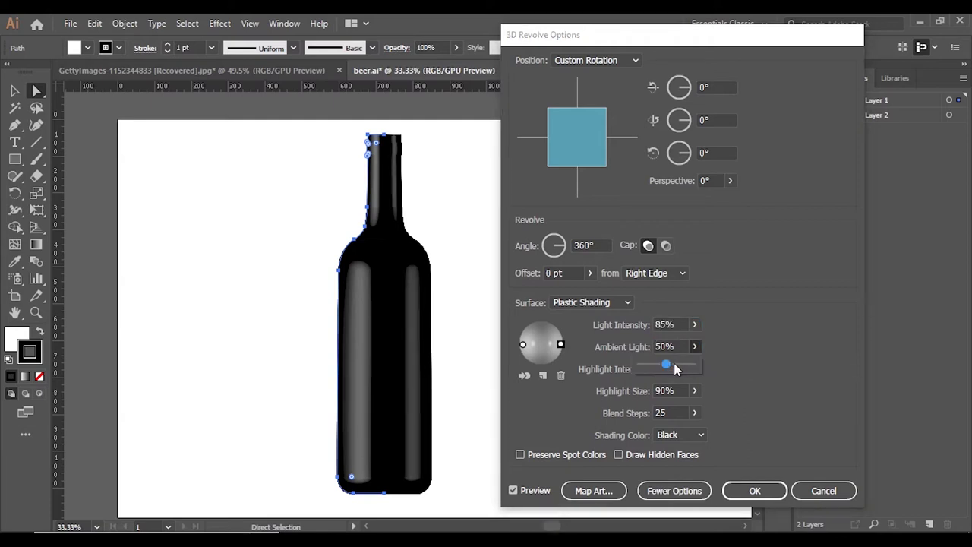
{"action": "mouse_move", "coordinate": [673, 363]}
{"action": "left_mouse_down"}
{"action": "mouse_move", "coordinate": [697, 368]}
{"action": "mouse_move", "coordinate": [641, 362]}
{"action": "mouse_move", "coordinate": [678, 362]}
{"action": "left_mouse_up"}
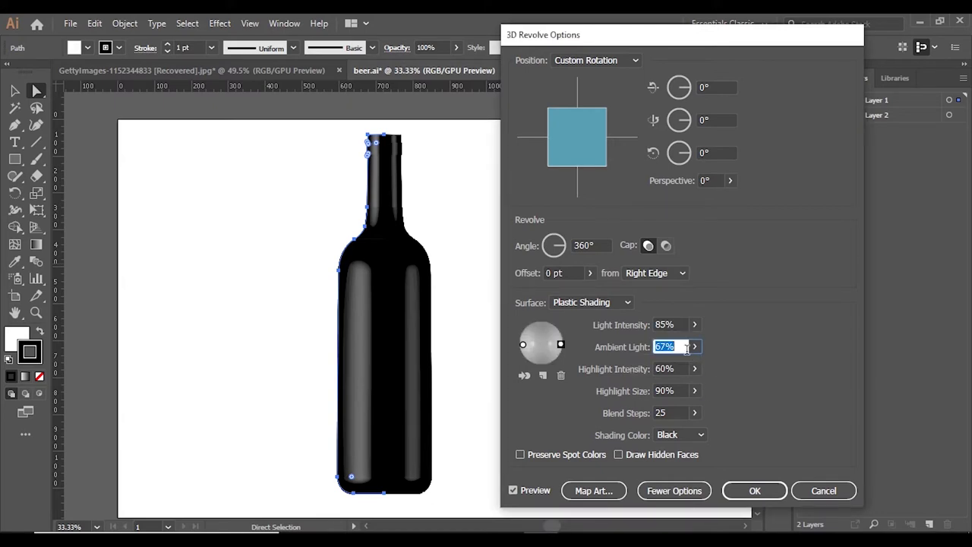
Set the Shading Color to a custom dark grey picked in the Color Picker.
{"action": "left_click", "coordinate": [701, 437]}
{"action": "left_click", "coordinate": [701, 438]}
{"action": "left_click", "coordinate": [678, 478]}
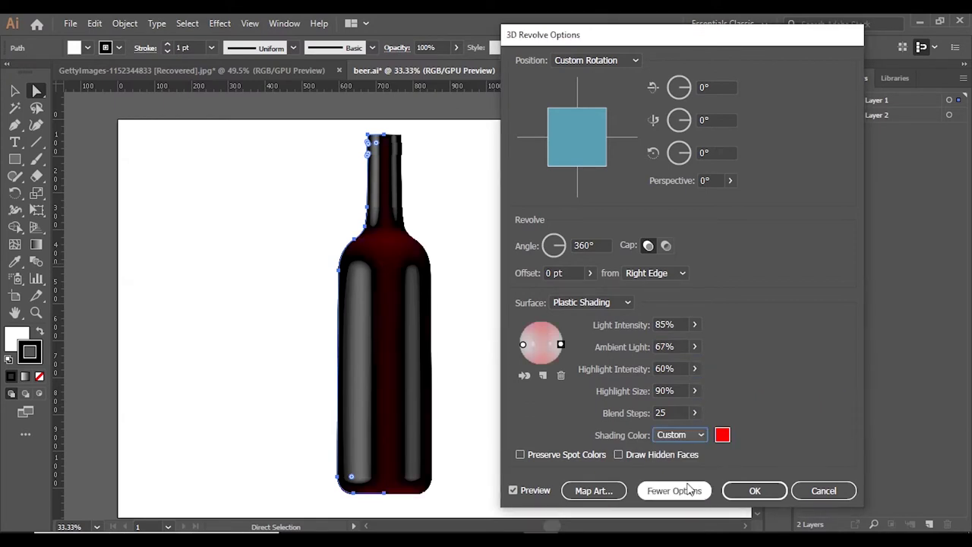
{"action": "left_click", "coordinate": [722, 436]}
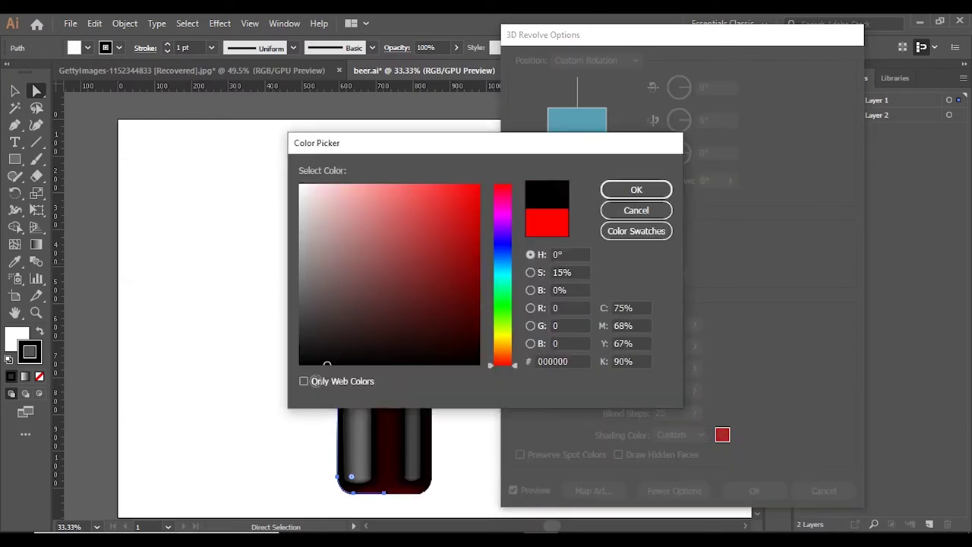
{"action": "left_click", "coordinate": [636, 189]}
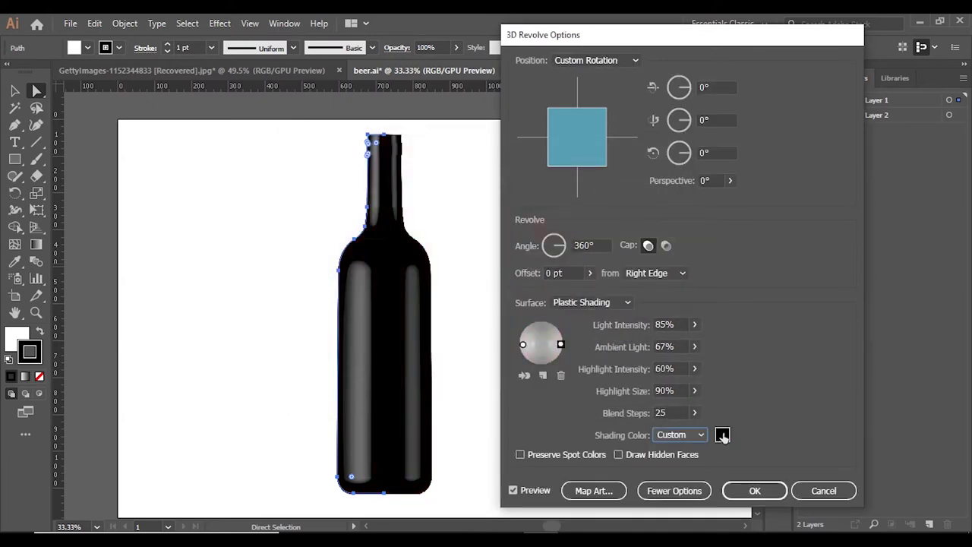
{"action": "left_click", "coordinate": [722, 434]}
{"action": "left_click_drag", "start_coordinate": [297, 343], "coordinate": [300, 321]}
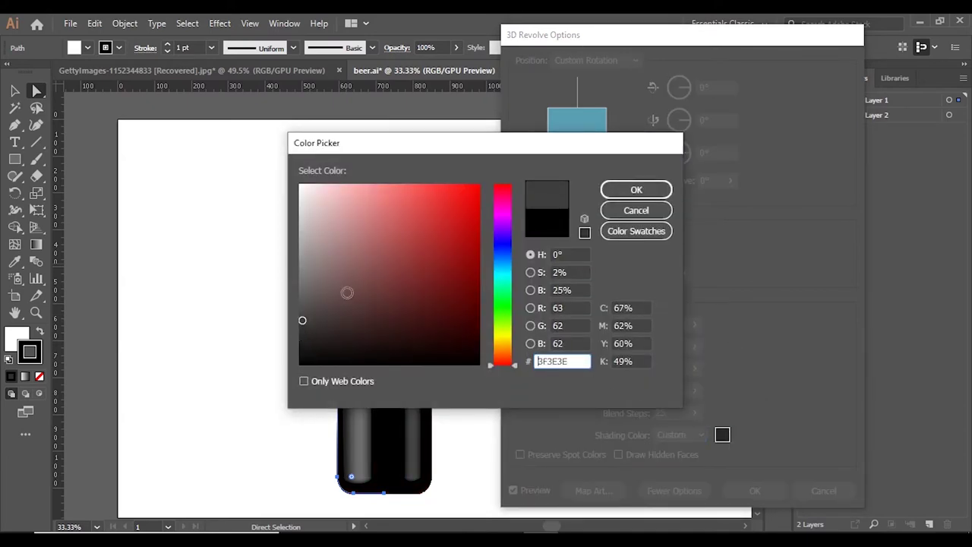
{"action": "left_click", "coordinate": [636, 190]}
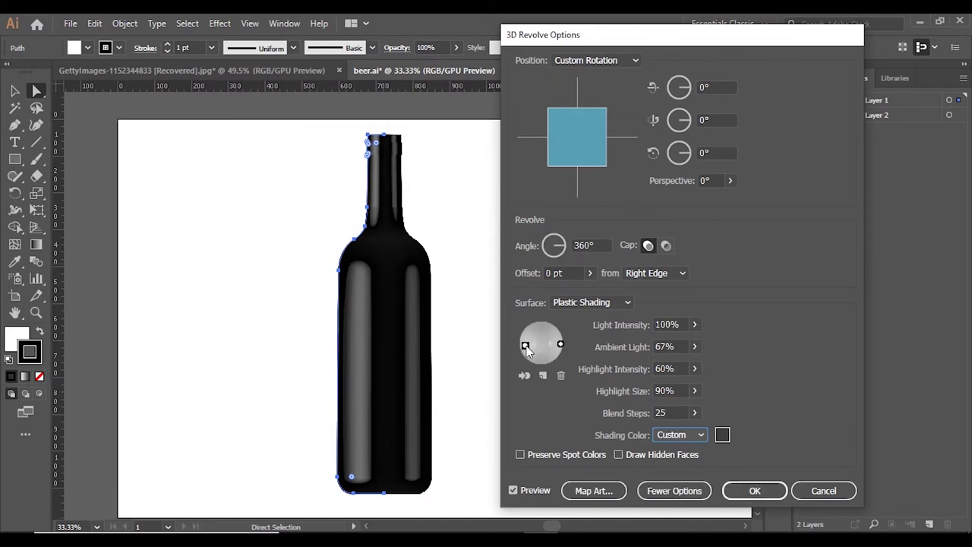
Move the light, retune Ambient Light, set Light Intensity to 80% and apply the revolve.
{"action": "left_click_drag", "start_coordinate": [527, 346], "coordinate": [528, 348]}
{"action": "left_click", "coordinate": [694, 347]}
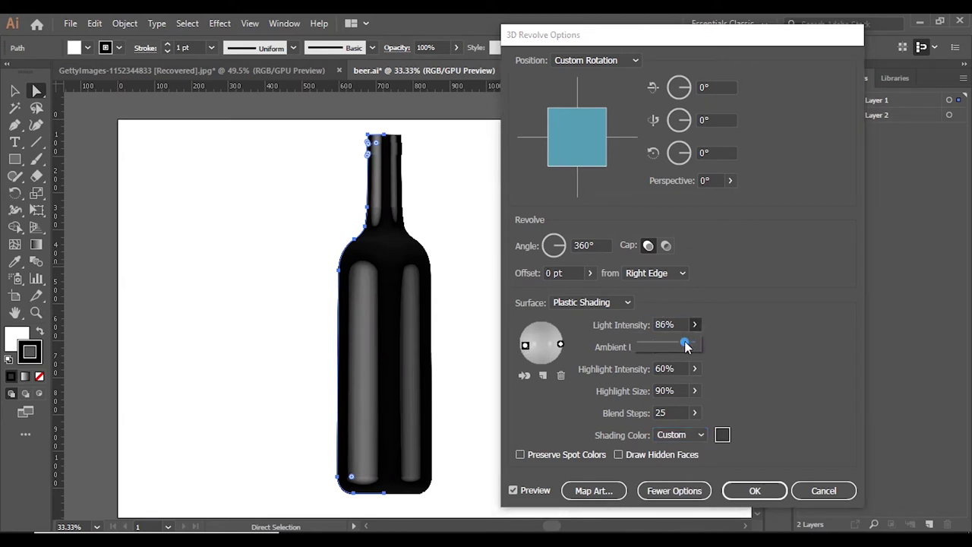
{"action": "left_click_drag", "start_coordinate": [686, 346], "coordinate": [681, 347]}
{"action": "left_click", "coordinate": [644, 336]}
{"action": "type", "text": "8"}
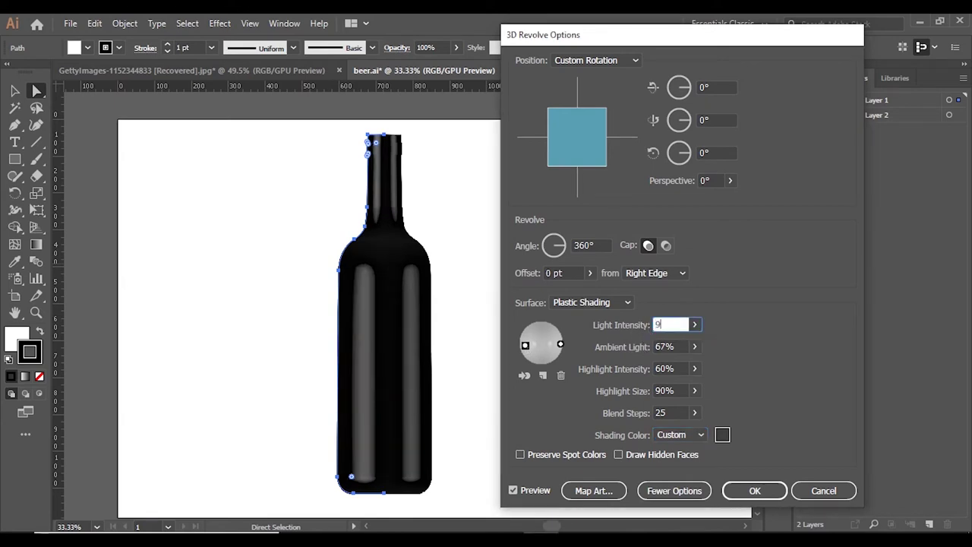
{"action": "type", "text": "0"}
{"action": "key", "text": "Return"}
Round the top corners of the bottle's lip with the Direct Selection live-corner widget.
{"action": "left_click", "coordinate": [573, 236]}
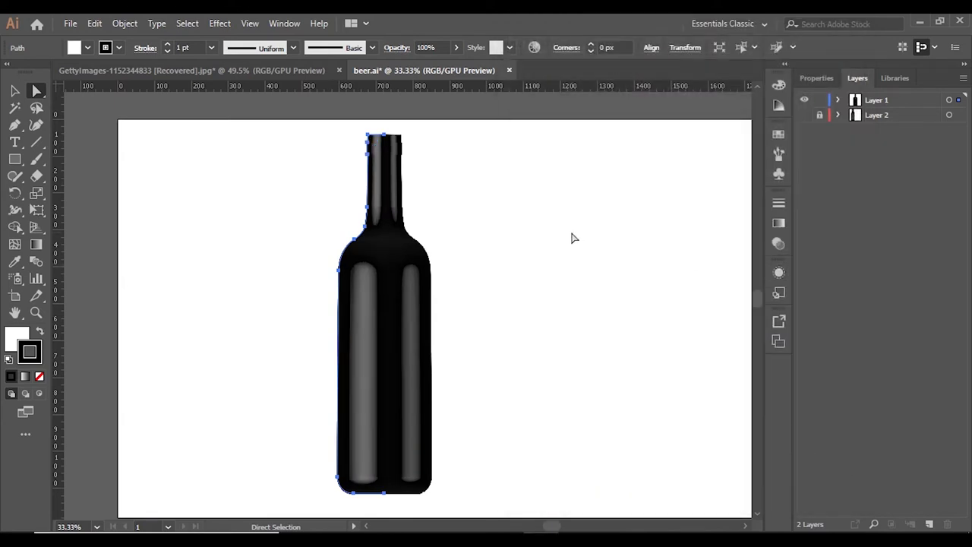
{"action": "scroll", "coordinate": [399, 445], "scroll_direction": "down", "scroll_amount": 1}
{"action": "scroll", "coordinate": [410, 380], "scroll_direction": "up", "scroll_amount": 1}
{"action": "scroll", "coordinate": [410, 221], "scroll_direction": "up", "scroll_amount": 3}
{"action": "key", "text": "v"}
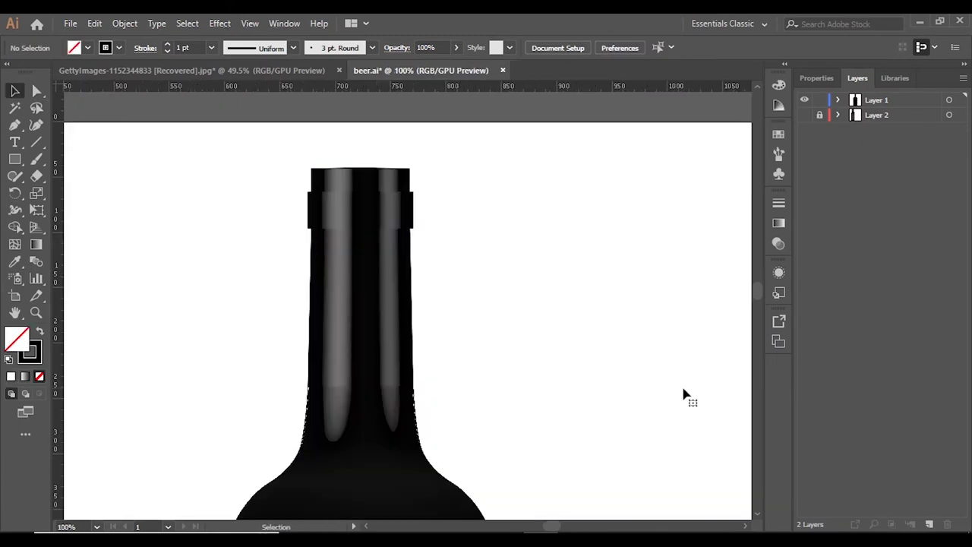
{"action": "left_click", "coordinate": [364, 303]}
{"action": "scroll", "coordinate": [344, 276], "scroll_direction": "up", "scroll_amount": 1}
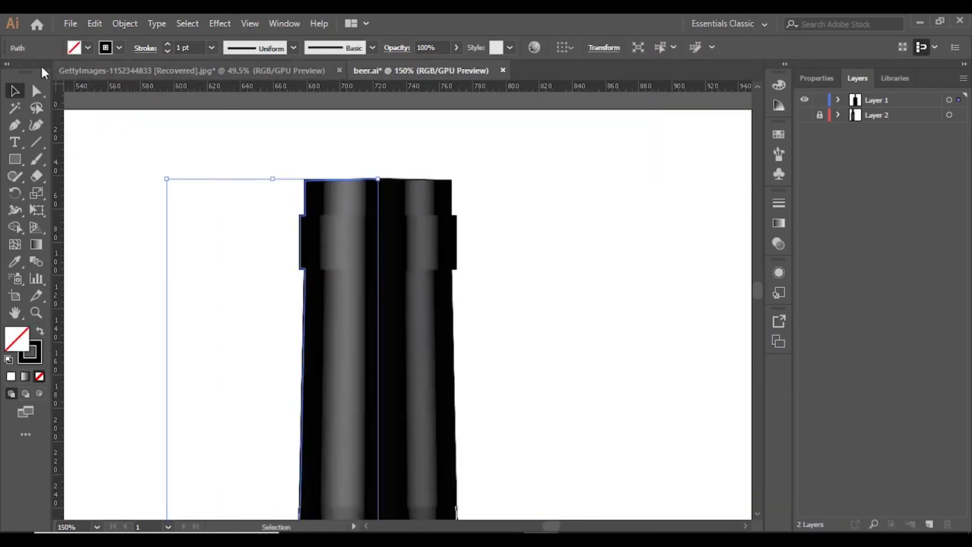
{"action": "key", "text": "a"}
{"action": "left_click_drag", "start_coordinate": [319, 198], "coordinate": [319, 199]}
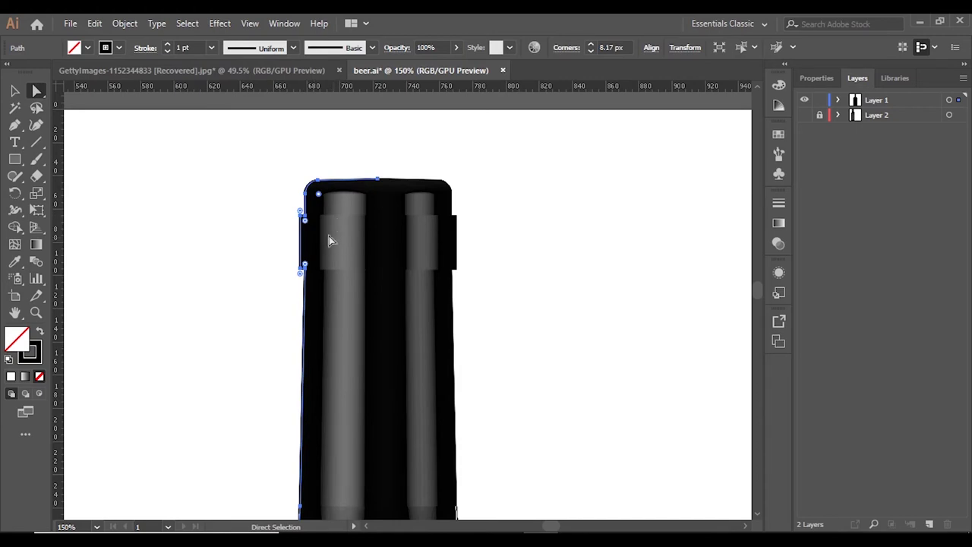
{"action": "scroll", "coordinate": [302, 215], "scroll_direction": "up", "scroll_amount": 1}
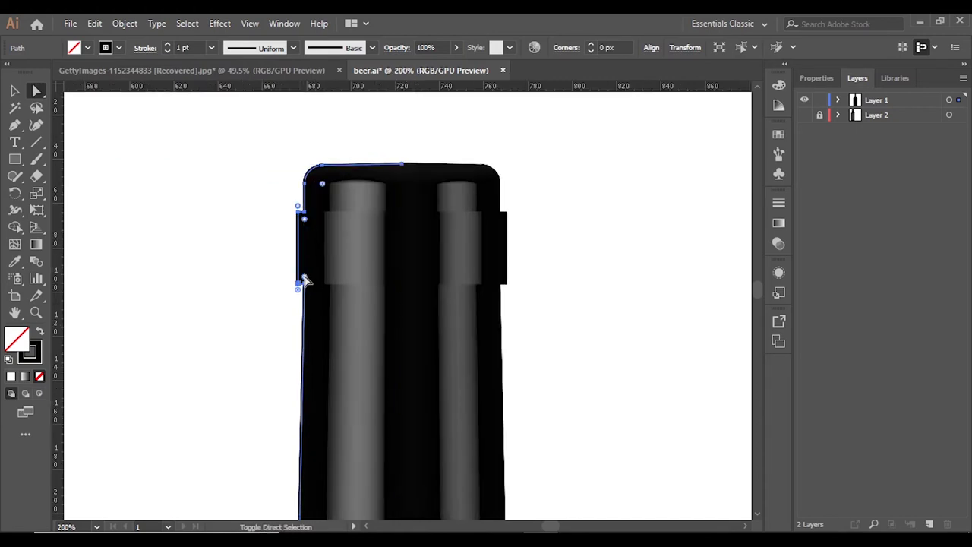
{"action": "scroll", "coordinate": [338, 317], "scroll_direction": "down", "scroll_amount": 5}
{"action": "scroll", "coordinate": [339, 316], "scroll_direction": "up", "scroll_amount": 5}
{"action": "scroll", "coordinate": [341, 315], "scroll_direction": "up", "scroll_amount": 1}
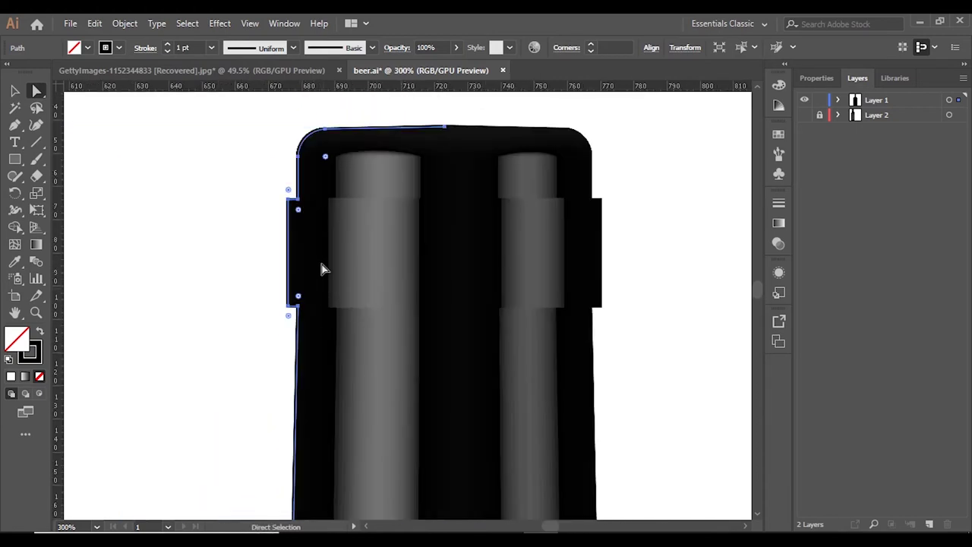
{"action": "scroll", "coordinate": [311, 223], "scroll_direction": "down", "scroll_amount": 2}
Duplicate the bottle, placing the copy to the right of the original.
{"action": "key", "text": "v"}
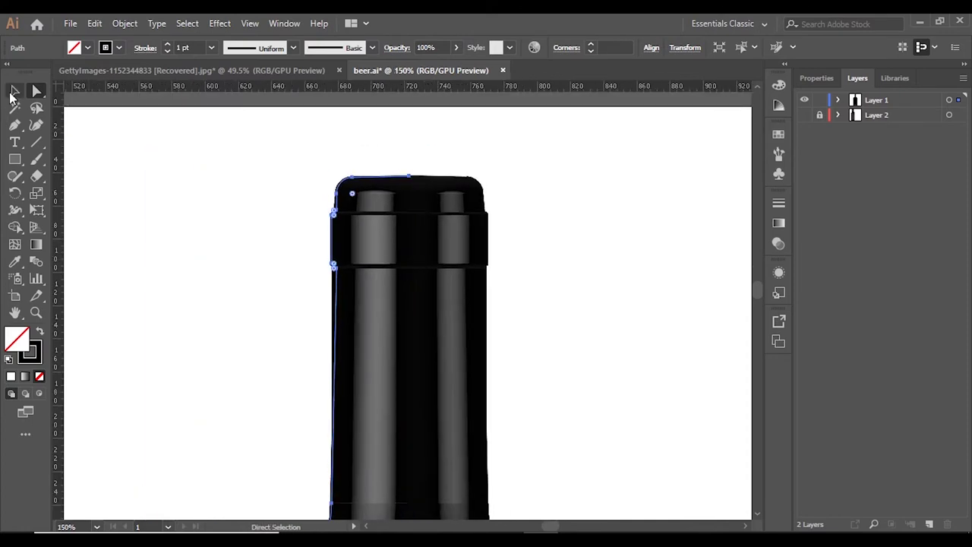
{"action": "scroll", "coordinate": [526, 321], "scroll_direction": "down", "scroll_amount": 2}
{"action": "scroll", "coordinate": [392, 490], "scroll_direction": "up", "scroll_amount": 1}
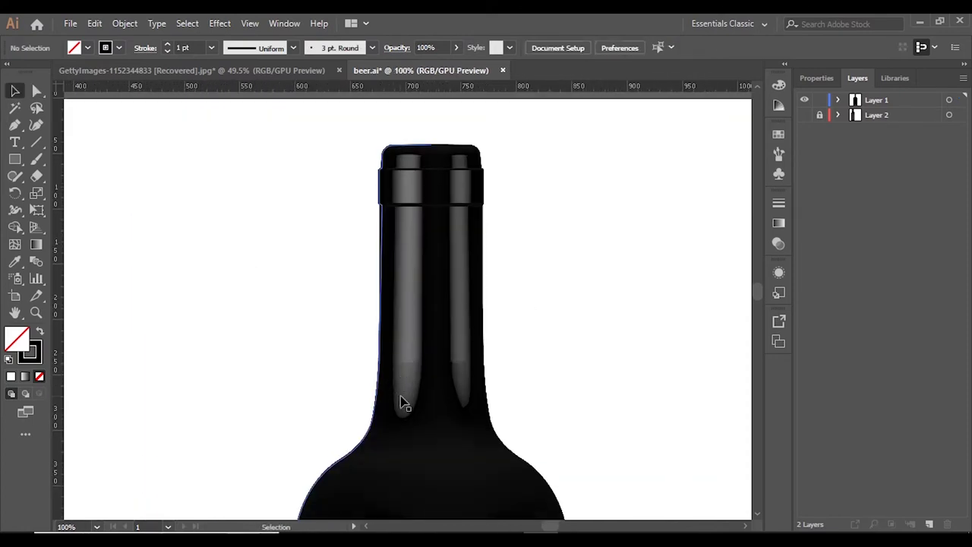
{"action": "left_click_drag", "start_coordinate": [400, 402], "coordinate": [417, 370]}
{"action": "scroll", "coordinate": [493, 304], "scroll_direction": "down", "scroll_amount": 3}
Delete the left bottle's neck anchors and the right copy's body, leaving a separate neck piece.
{"action": "scroll", "coordinate": [332, 265], "scroll_direction": "up", "scroll_amount": 1}
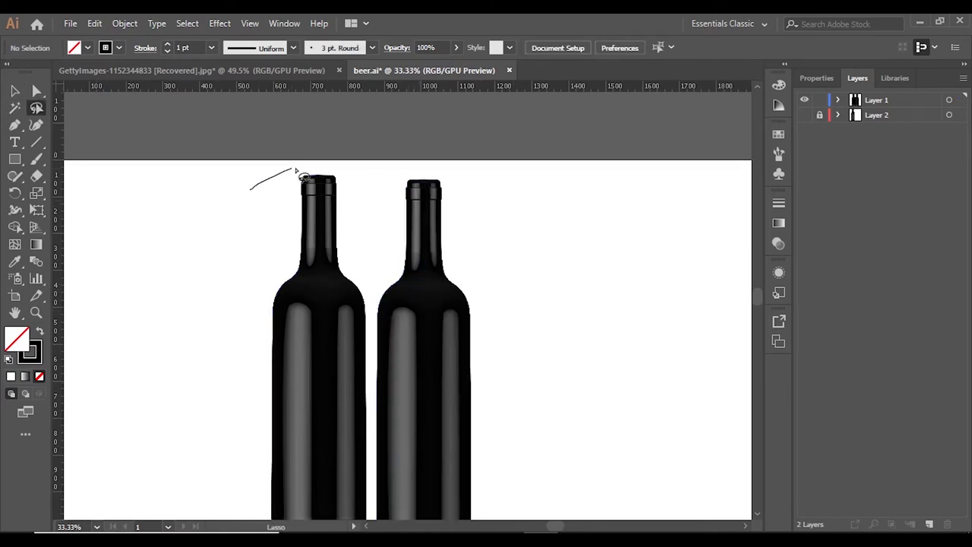
{"action": "mouse_move", "coordinate": [295, 170]}
{"action": "left_mouse_down"}
{"action": "mouse_move", "coordinate": [290, 217]}
{"action": "mouse_move", "coordinate": [321, 164]}
{"action": "mouse_move", "coordinate": [341, 250]}
{"action": "left_mouse_up"}
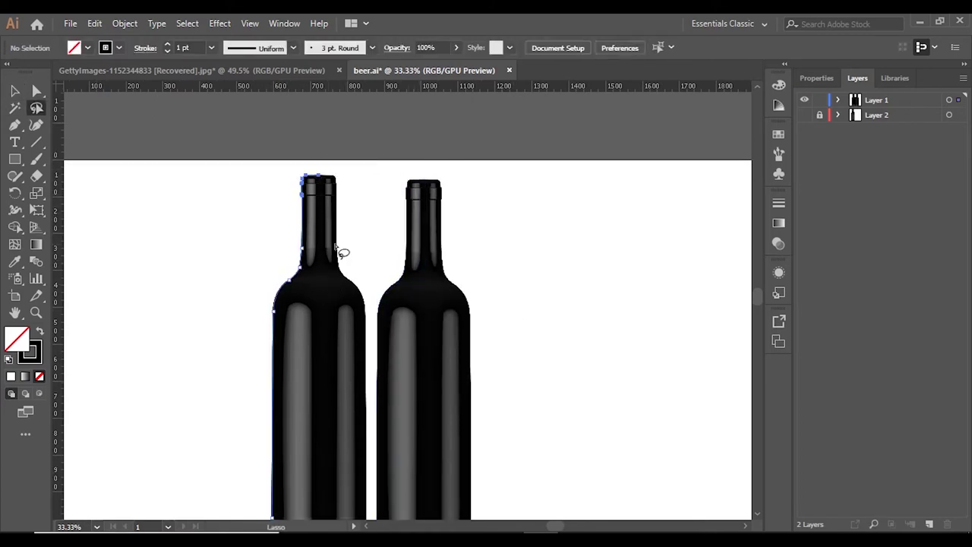
{"action": "key", "text": "Delete"}
{"action": "scroll", "coordinate": [410, 283], "scroll_direction": "right", "scroll_amount": 1}
{"action": "scroll", "coordinate": [409, 282], "scroll_direction": "down", "scroll_amount": 2}
{"action": "left_click_drag", "start_coordinate": [408, 282], "coordinate": [374, 194]}
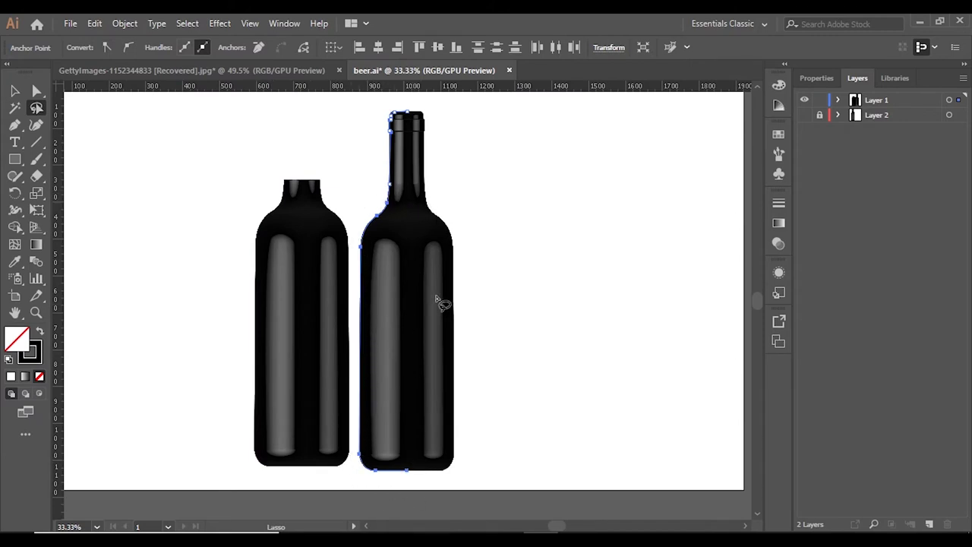
{"action": "key", "text": "Delete"}
Move the neck piece onto the bottle and colour it light grey.
{"action": "left_click", "coordinate": [15, 91]}
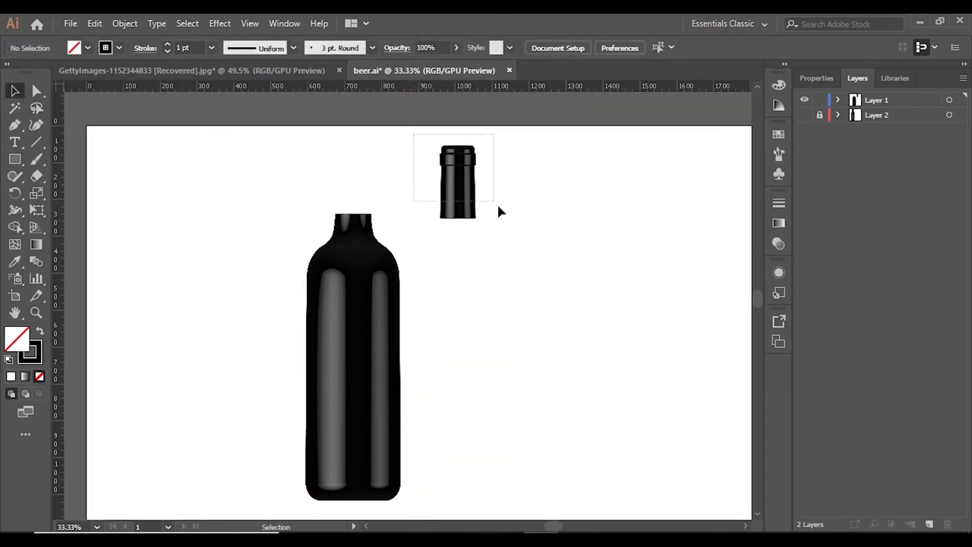
{"action": "mouse_move", "coordinate": [412, 134]}
{"action": "left_mouse_down"}
{"action": "mouse_move", "coordinate": [499, 210]}
{"action": "mouse_move", "coordinate": [343, 189]}
{"action": "left_mouse_up"}
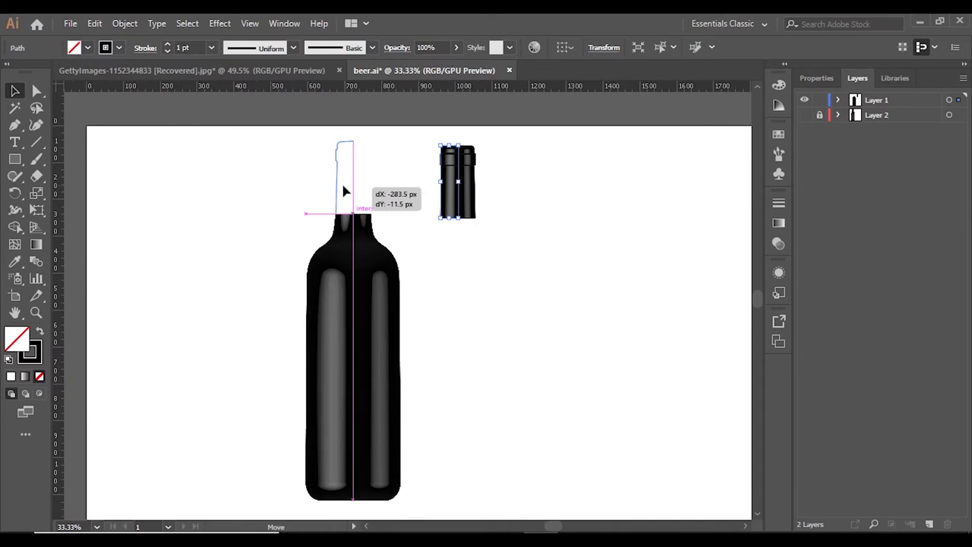
{"action": "double_click", "coordinate": [29, 350]}
{"action": "left_click", "coordinate": [636, 189]}
{"action": "left_click", "coordinate": [540, 325]}
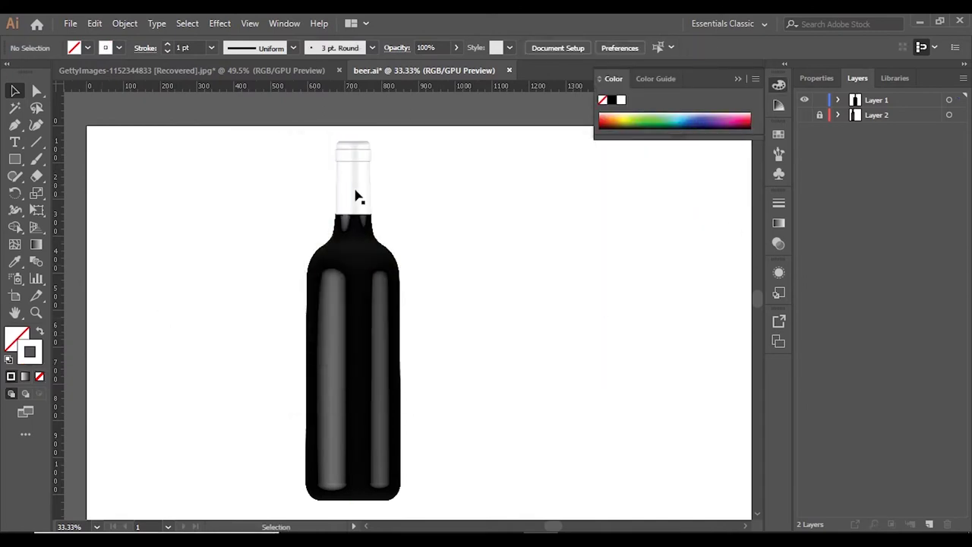
{"action": "left_click", "coordinate": [358, 195]}
{"action": "double_click", "coordinate": [29, 351]}
{"action": "left_click", "coordinate": [299, 199]}
{"action": "left_click", "coordinate": [637, 189]}
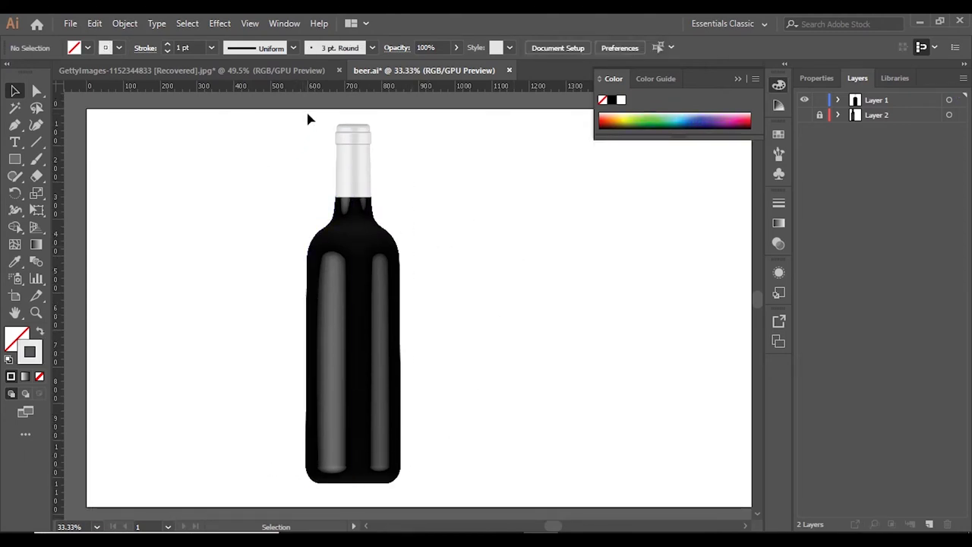
Nudge the bottle body into place and pull the cap's lower-left anchor inward into a notch.
{"action": "left_click_drag", "start_coordinate": [374, 398], "coordinate": [386, 401]}
{"action": "scroll", "coordinate": [378, 167], "scroll_direction": "up", "scroll_amount": 3}
{"action": "scroll", "coordinate": [137, 293], "scroll_direction": "up", "scroll_amount": 3}
{"action": "left_click_drag", "start_coordinate": [15, 125], "coordinate": [57, 141]}
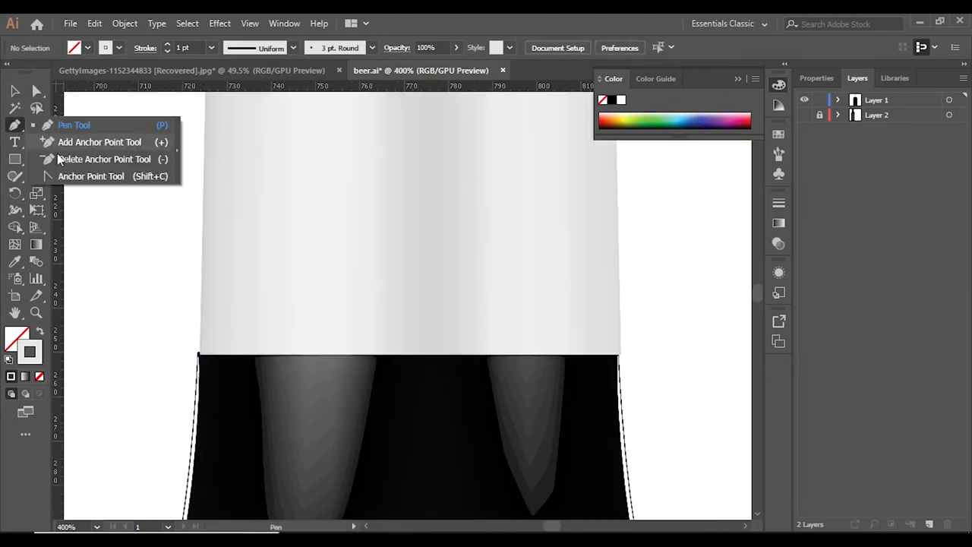
{"action": "left_click", "coordinate": [203, 337]}
{"action": "key", "text": "Return"}
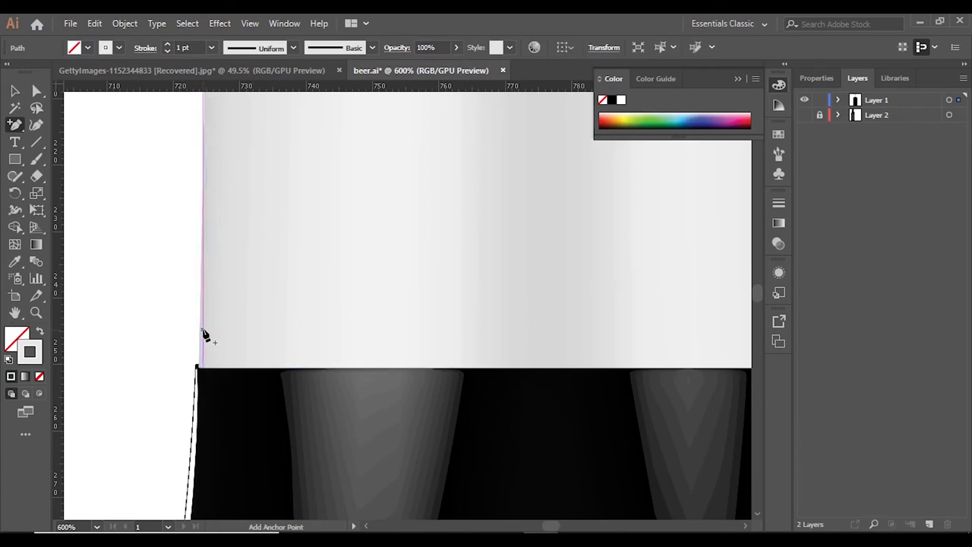
{"action": "left_click", "coordinate": [203, 302]}
{"action": "left_click", "coordinate": [205, 322]}
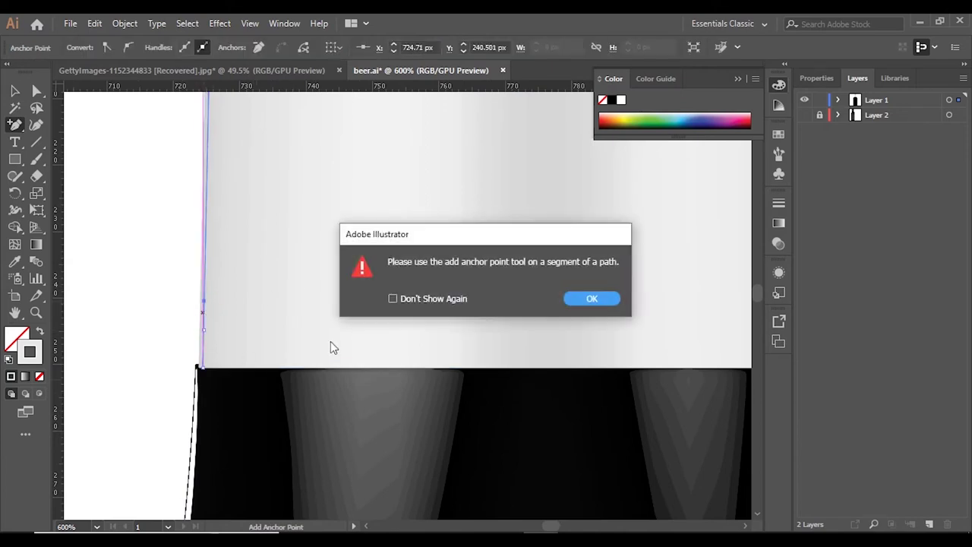
{"action": "left_click", "coordinate": [592, 297]}
{"action": "left_click", "coordinate": [189, 327]}
{"action": "key", "text": "Return"}
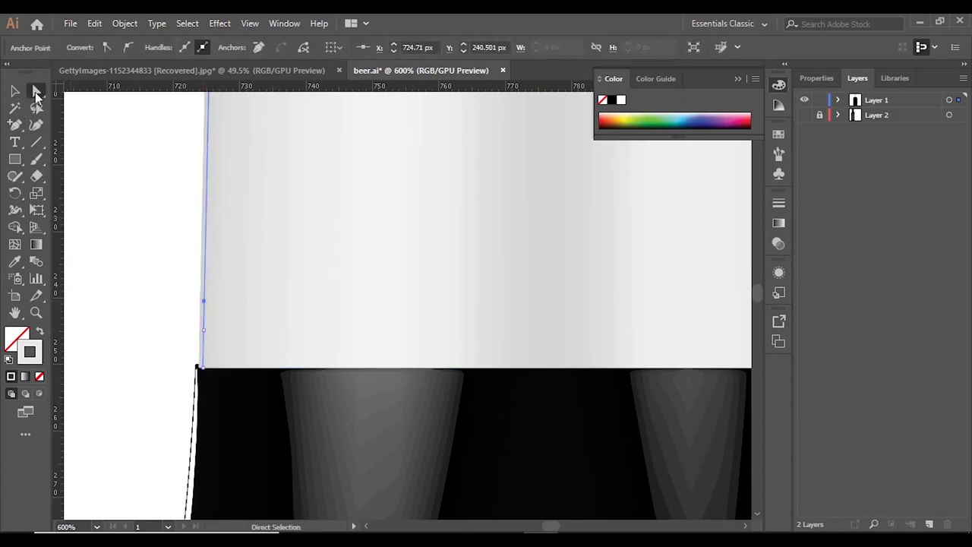
{"action": "left_click_drag", "start_coordinate": [204, 329], "coordinate": [218, 335]}
{"action": "left_click", "coordinate": [174, 324]}
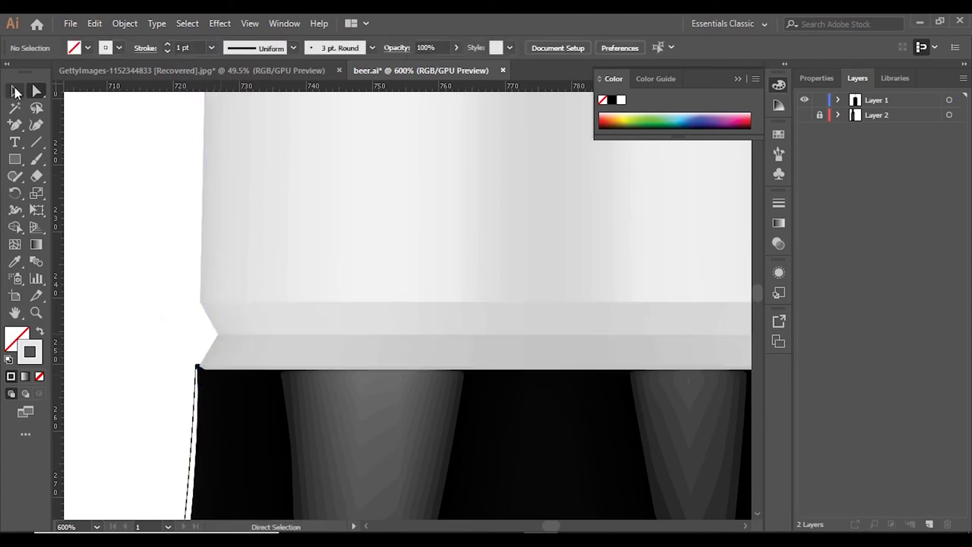
Curve the bottle's bottom corner anchor into a rounded base.
{"action": "left_click", "coordinate": [16, 91]}
{"action": "key", "text": "ctrl+0"}
{"action": "key", "text": "ctrl+plus"}
{"action": "left_click", "coordinate": [232, 406]}
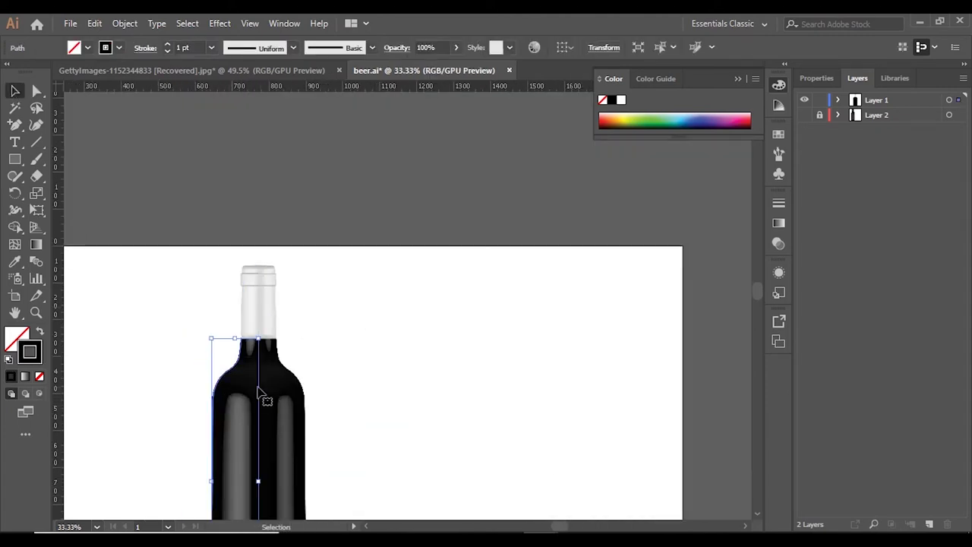
{"action": "scroll", "coordinate": [206, 406], "scroll_direction": "up", "scroll_amount": 2}
{"action": "scroll", "coordinate": [250, 471], "scroll_direction": "up", "scroll_amount": 3}
{"action": "scroll", "coordinate": [419, 363], "scroll_direction": "up", "scroll_amount": 2}
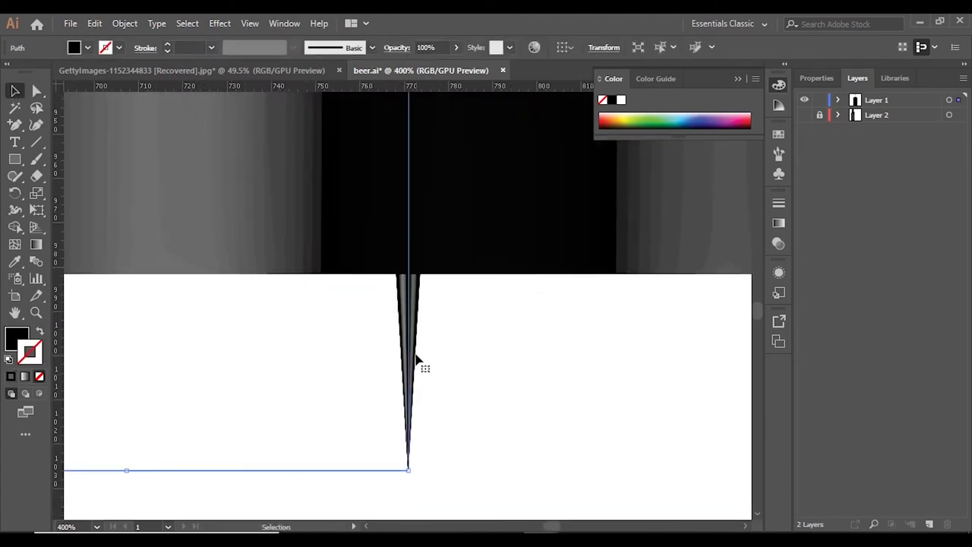
{"action": "scroll", "coordinate": [164, 320], "scroll_direction": "down", "scroll_amount": 1}
{"action": "key", "text": "a"}
{"action": "left_click", "coordinate": [125, 309]}
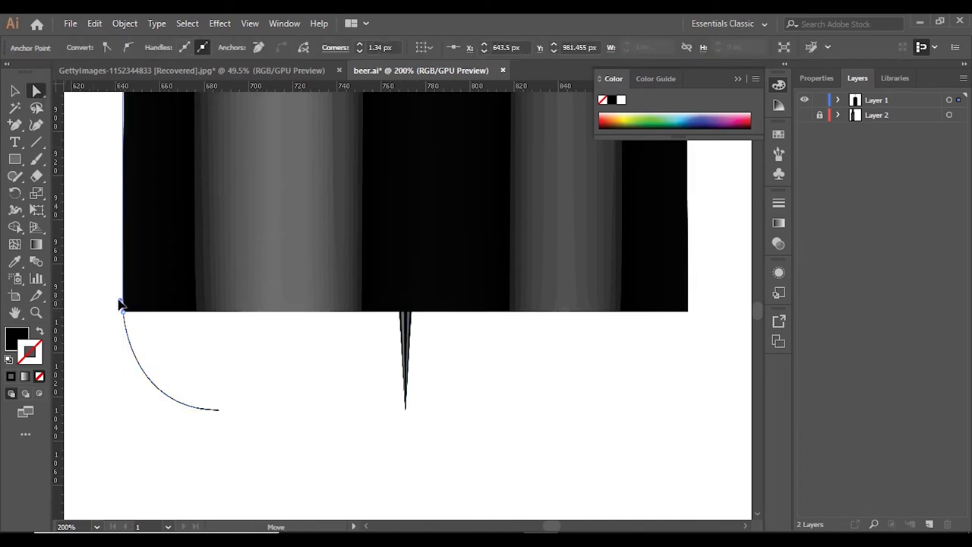
{"action": "left_click_drag", "start_coordinate": [219, 410], "coordinate": [133, 406]}
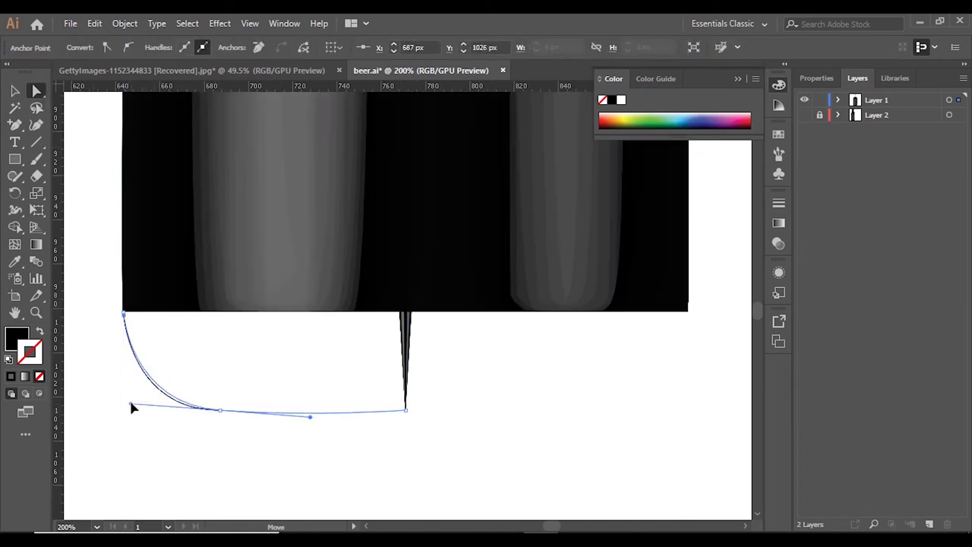
{"action": "left_click", "coordinate": [210, 427]}
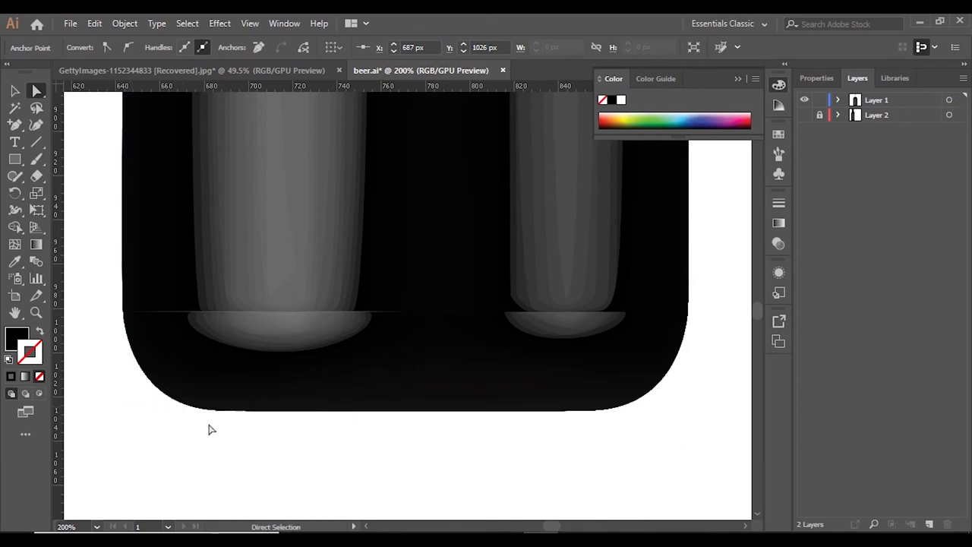
Select the cap's left-edge path and zoom out to view the whole bottle.
{"action": "scroll", "coordinate": [369, 364], "scroll_direction": "down", "scroll_amount": 3}
{"action": "scroll", "coordinate": [300, 315], "scroll_direction": "up", "scroll_amount": 1}
{"action": "scroll", "coordinate": [300, 315], "scroll_direction": "up", "scroll_amount": 3}
{"action": "left_click", "coordinate": [169, 315]}
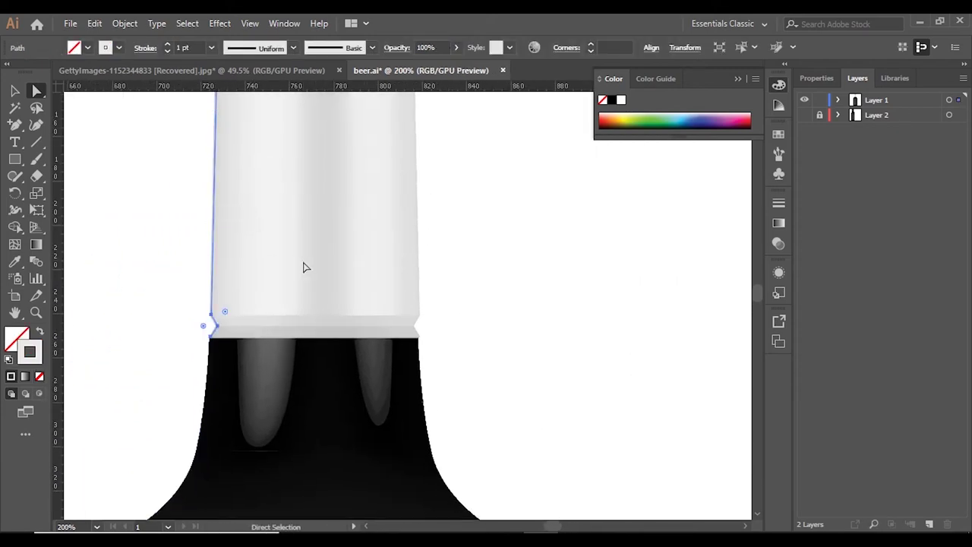
{"action": "scroll", "coordinate": [304, 267], "scroll_direction": "up", "scroll_amount": 2}
{"action": "scroll", "coordinate": [354, 319], "scroll_direction": "down", "scroll_amount": 2}
{"action": "key", "text": "ctrl+0"}
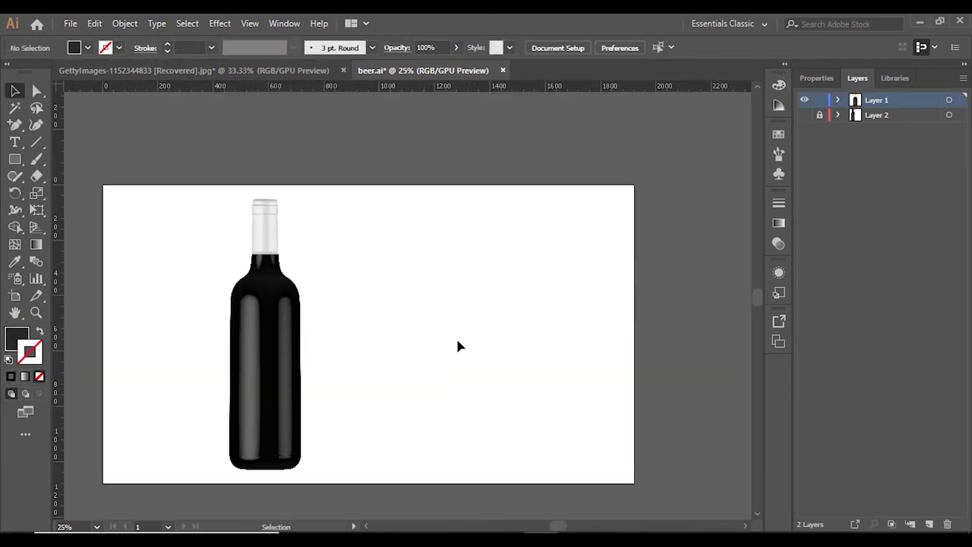
Bring the Beer Fest logo from the GettyImages document into beer.ai.
{"action": "left_click", "coordinate": [203, 70]}
{"action": "left_click_drag", "start_coordinate": [486, 357], "coordinate": [497, 344]}
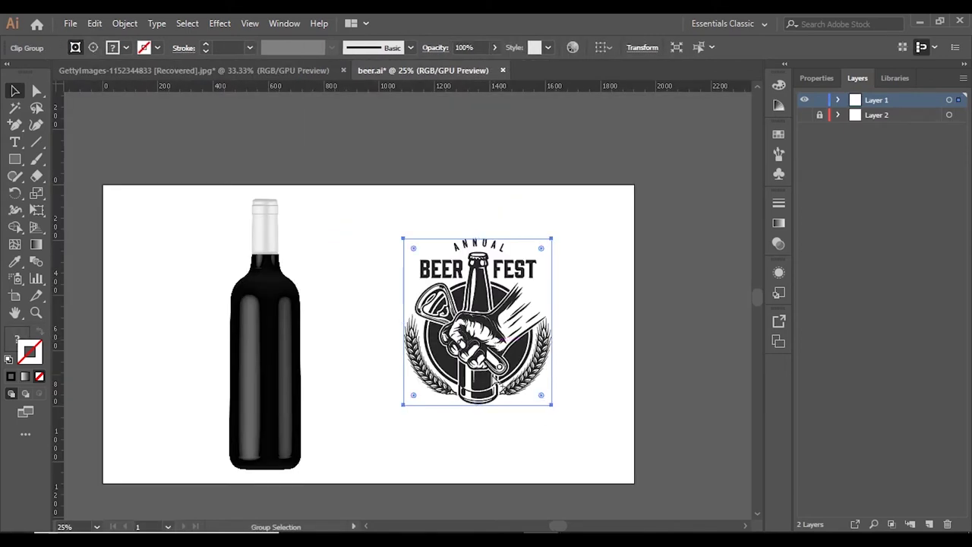
{"action": "scroll", "coordinate": [541, 273], "scroll_direction": "up", "scroll_amount": 1}
{"action": "left_click", "coordinate": [602, 301]}
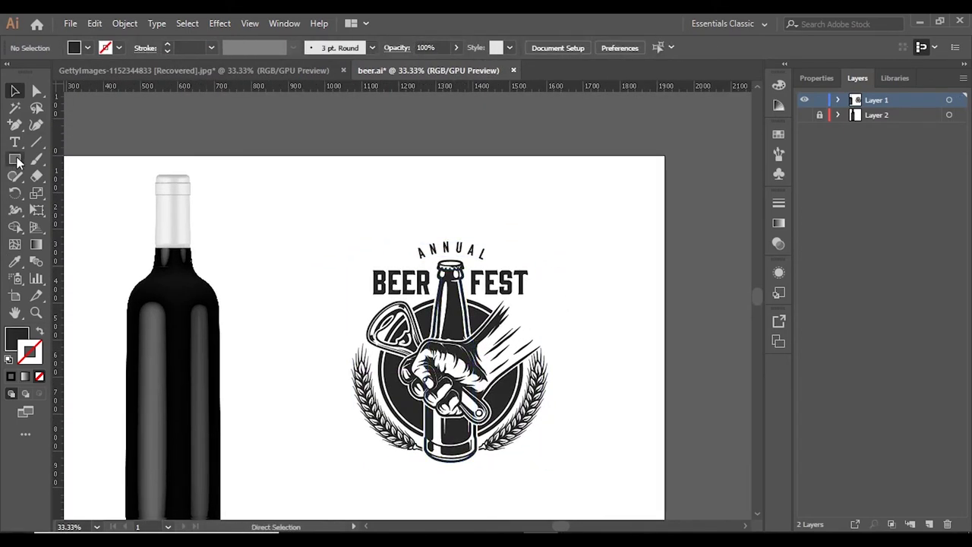
Draw a rectangle around the logo and send it behind the logo.
{"action": "left_click_drag", "start_coordinate": [15, 158], "coordinate": [70, 166]}
{"action": "left_click_drag", "start_coordinate": [327, 201], "coordinate": [573, 501]}
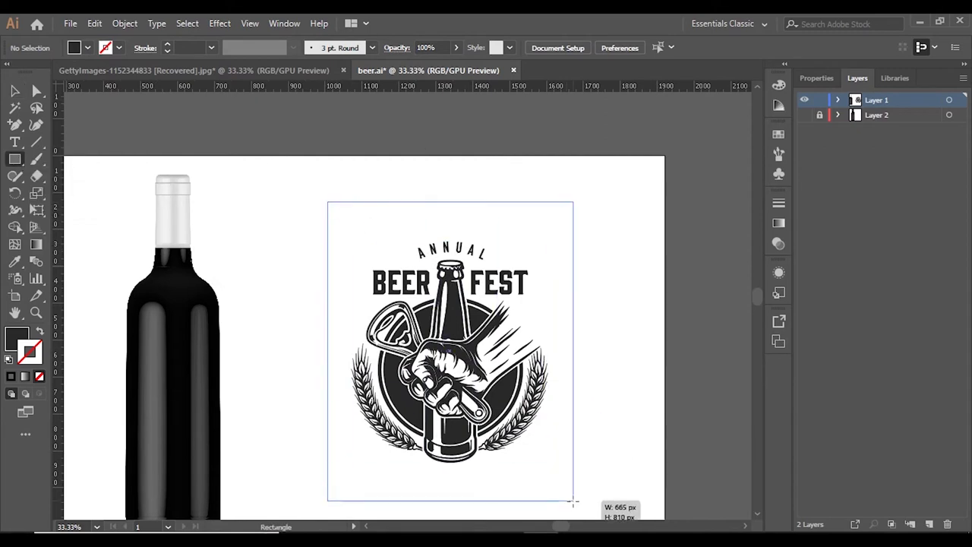
{"action": "key", "text": "v"}
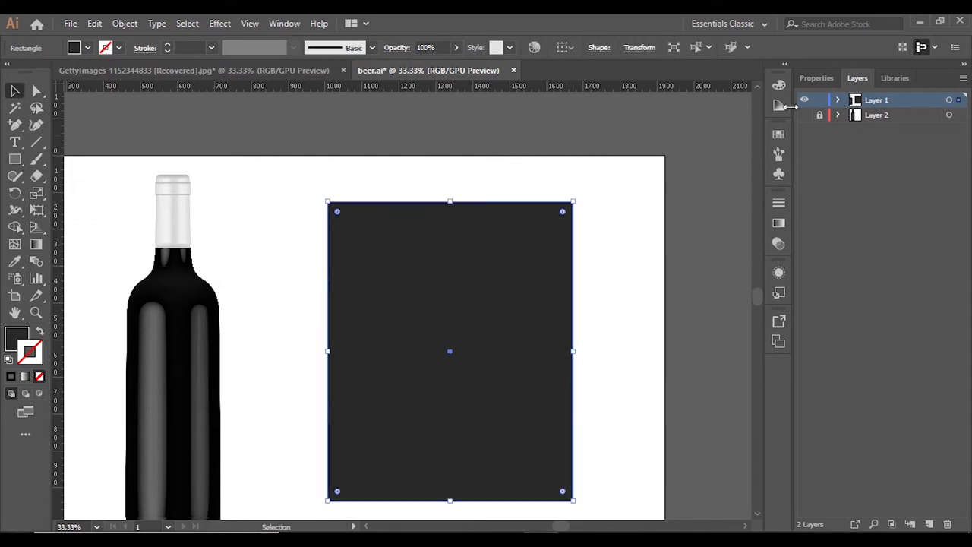
{"action": "right_click", "coordinate": [486, 295]}
{"action": "left_click", "coordinate": [683, 462]}
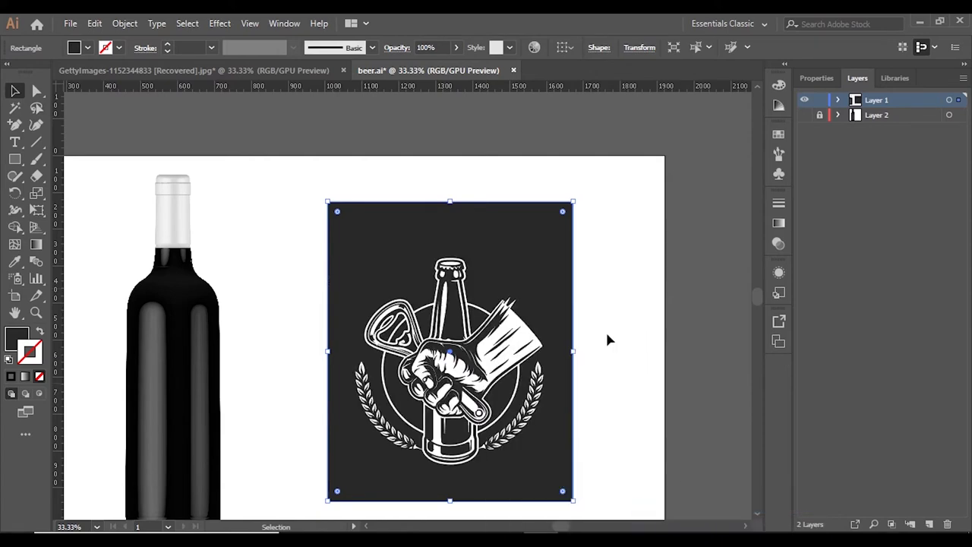
{"action": "left_click", "coordinate": [605, 329]}
{"action": "key", "text": "ctrl+minus"}
{"action": "key", "text": "ctrl+plus"}
Fill the background rectangle with near-white F7F7F7.
{"action": "left_click", "coordinate": [467, 315]}
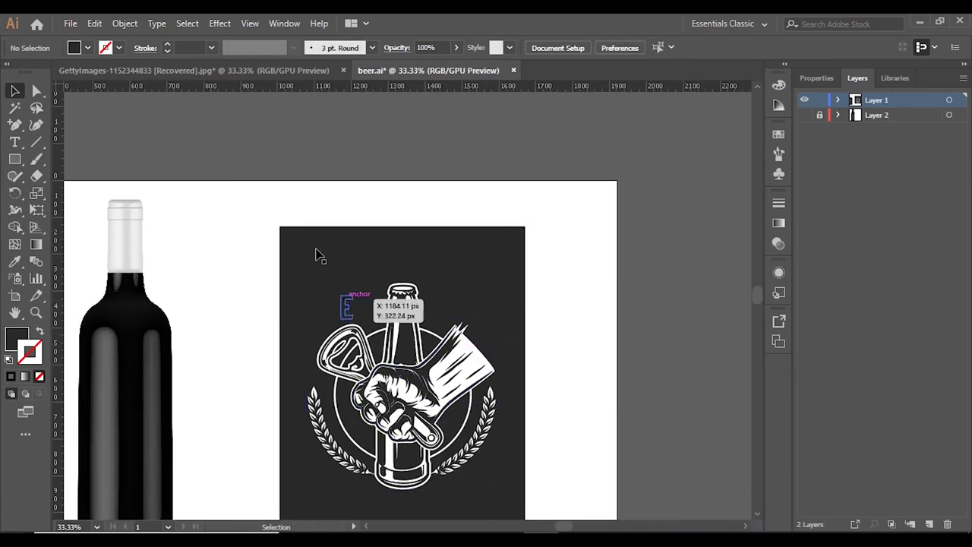
{"action": "double_click", "coordinate": [15, 342]}
{"action": "left_click_drag", "start_coordinate": [299, 337], "coordinate": [299, 206]}
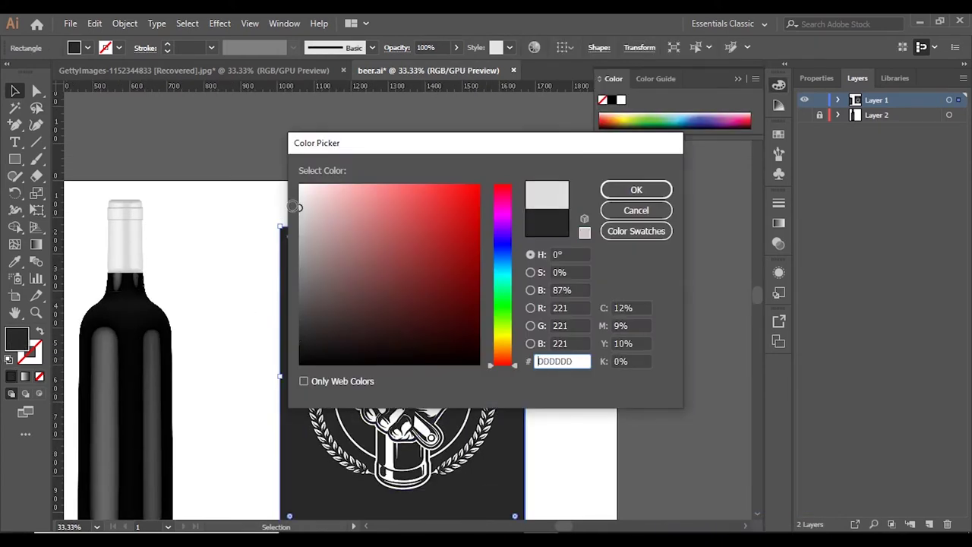
{"action": "left_click", "coordinate": [637, 190]}
{"action": "left_click", "coordinate": [539, 382]}
{"action": "key", "text": "ctrl+plus"}
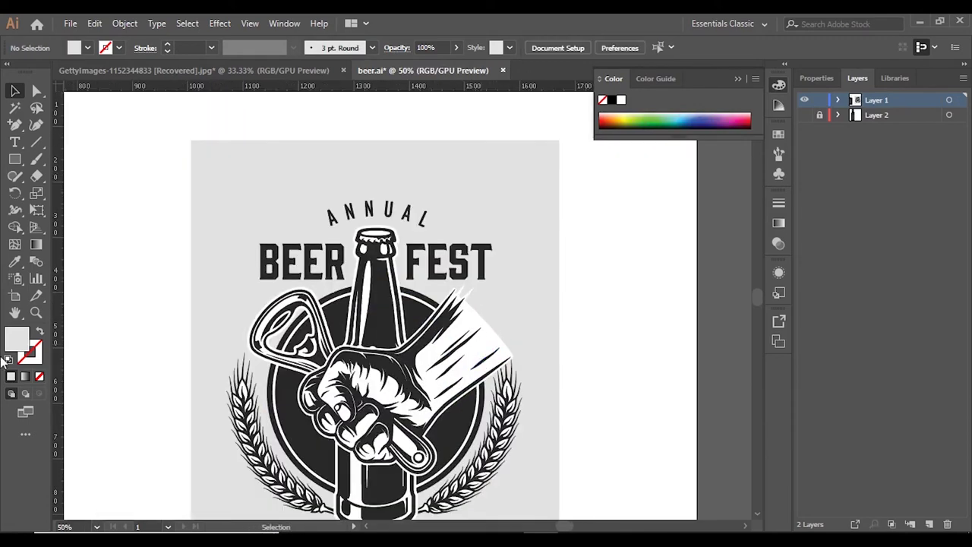
{"action": "double_click", "coordinate": [18, 341]}
{"action": "left_click", "coordinate": [300, 192]}
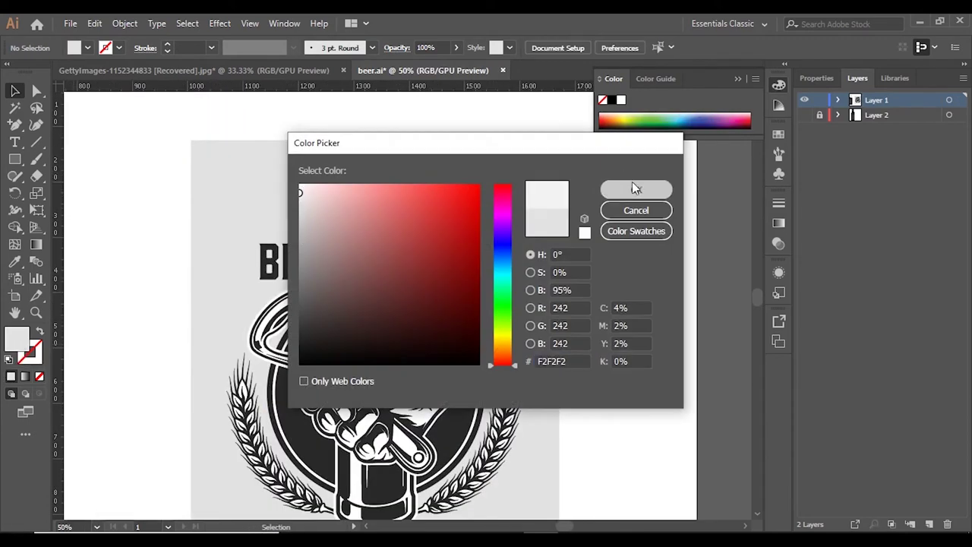
{"action": "left_click", "coordinate": [637, 189]}
{"action": "key", "text": "ctrl+minus"}
{"action": "left_click", "coordinate": [530, 232]}
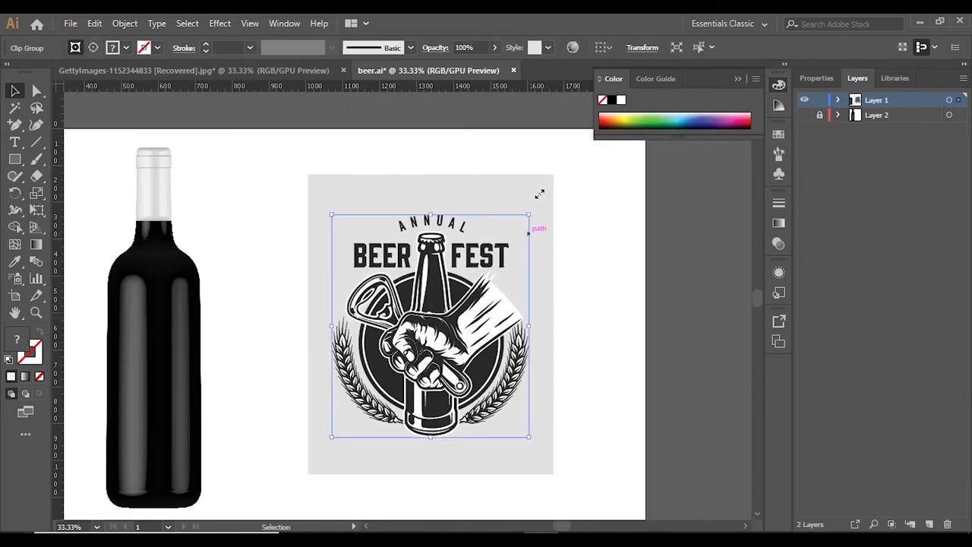
{"action": "left_click", "coordinate": [491, 191]}
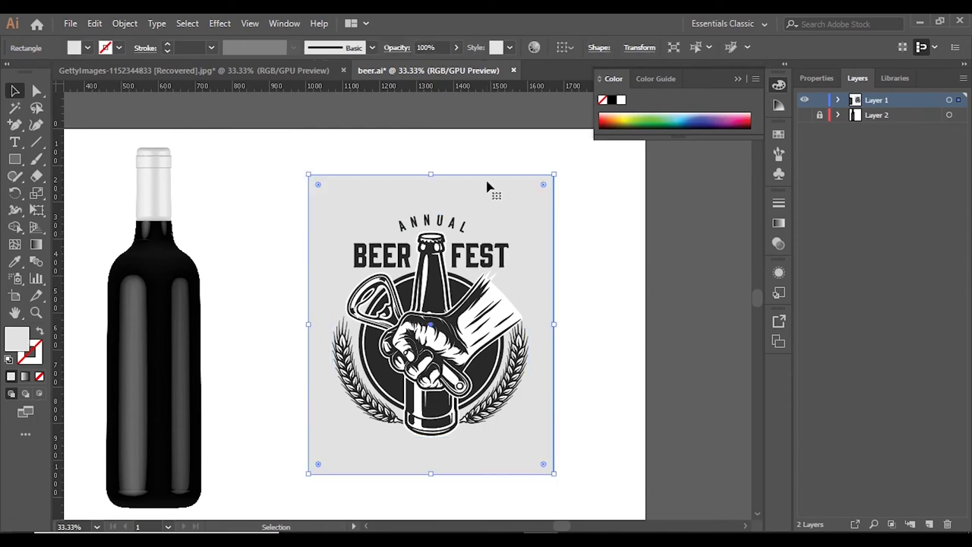
{"action": "double_click", "coordinate": [18, 342]}
{"action": "left_click", "coordinate": [299, 190]}
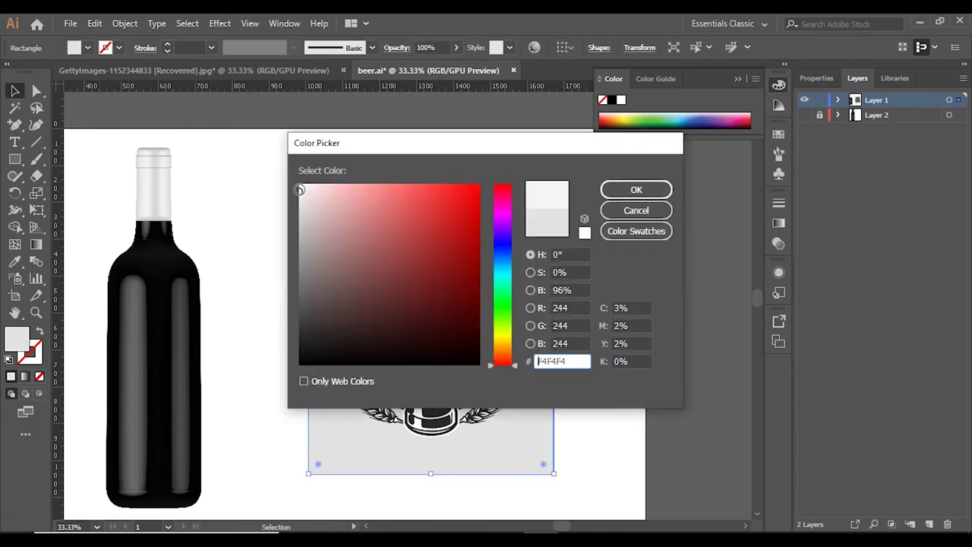
{"action": "left_click", "coordinate": [637, 189]}
Group the near-white background and the logo into one label.
{"action": "left_click", "coordinate": [382, 255]}
{"action": "key", "text": "ctrl+minus"}
{"action": "left_click_drag", "start_coordinate": [382, 255], "coordinate": [456, 357]}
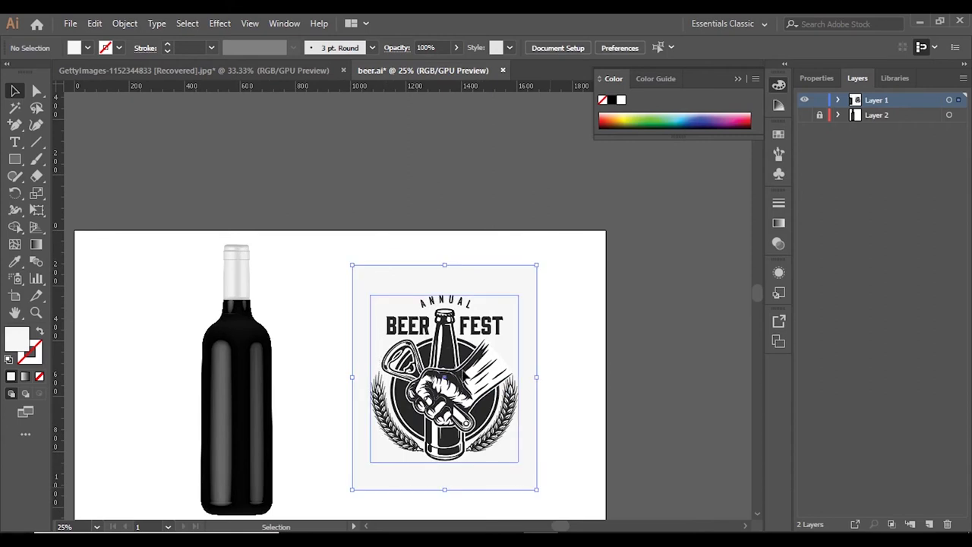
{"action": "right_click", "coordinate": [456, 359]}
{"action": "left_click", "coordinate": [494, 239]}
Move the label beside the bottle, scale it down and raise it higher.
{"action": "left_click", "coordinate": [540, 357]}
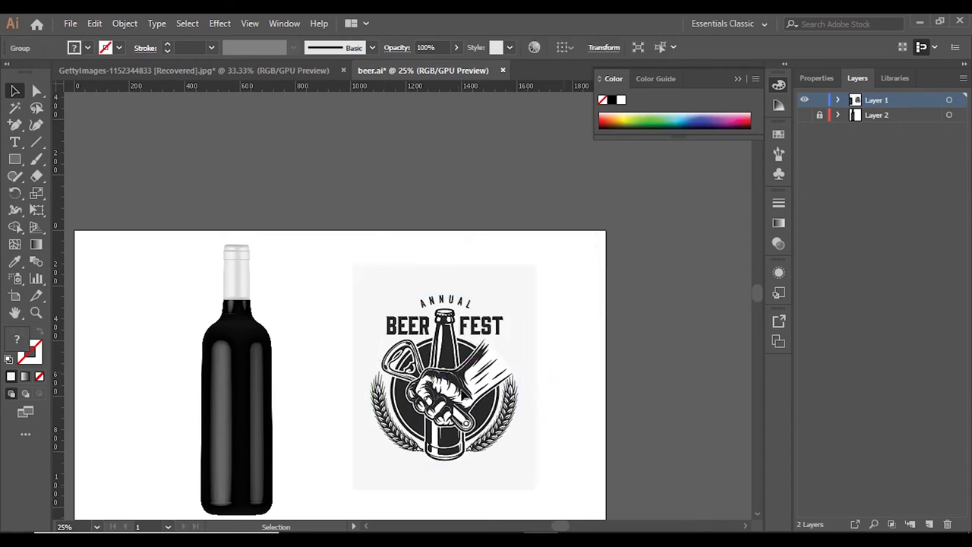
{"action": "left_click_drag", "start_coordinate": [467, 393], "coordinate": [417, 384]}
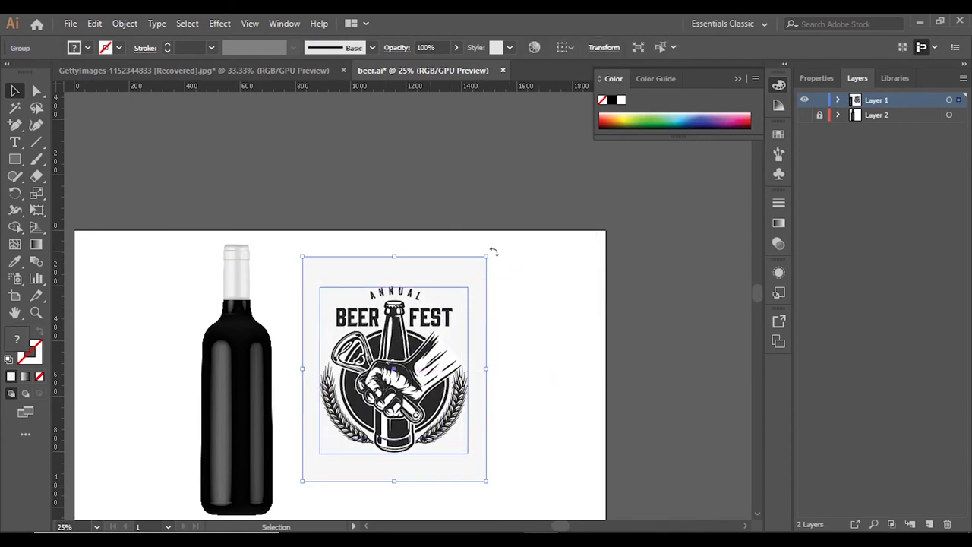
{"action": "left_click_drag", "start_coordinate": [494, 253], "coordinate": [443, 311]}
{"action": "left_click", "coordinate": [511, 403]}
{"action": "key", "text": "ctrl+="}
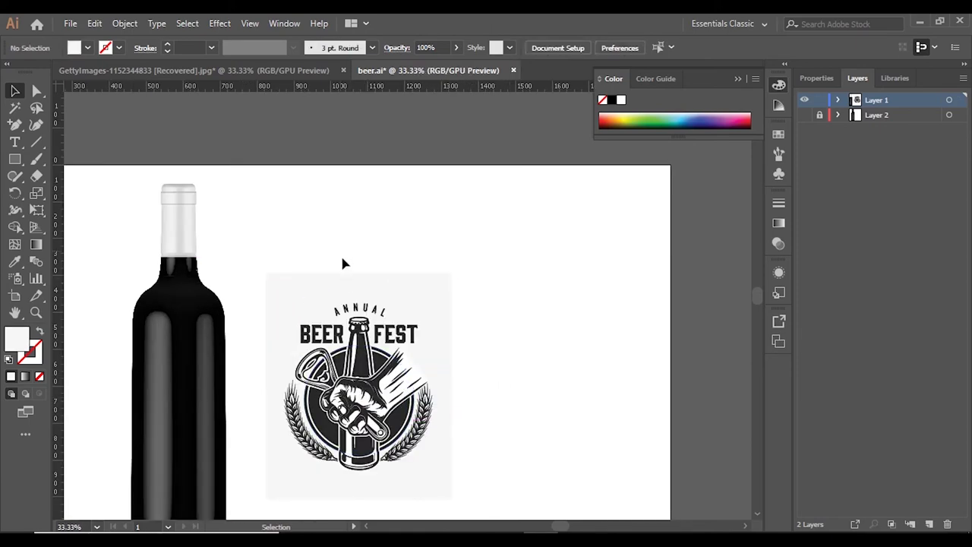
{"action": "left_click_drag", "start_coordinate": [341, 263], "coordinate": [437, 341]}
{"action": "left_click", "coordinate": [669, 246]}
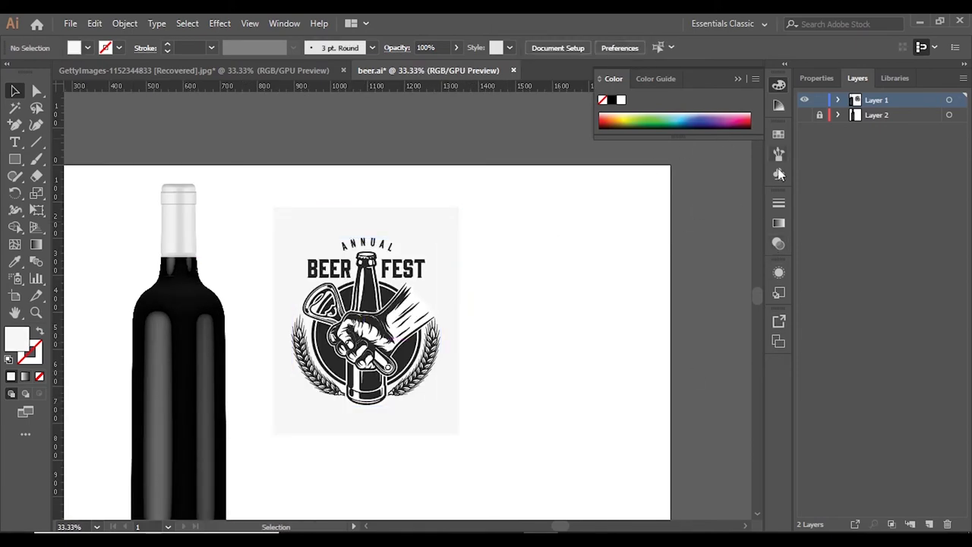
Open the Symbols panel and position it beside the Beer Fest label.
{"action": "left_click", "coordinate": [284, 23]}
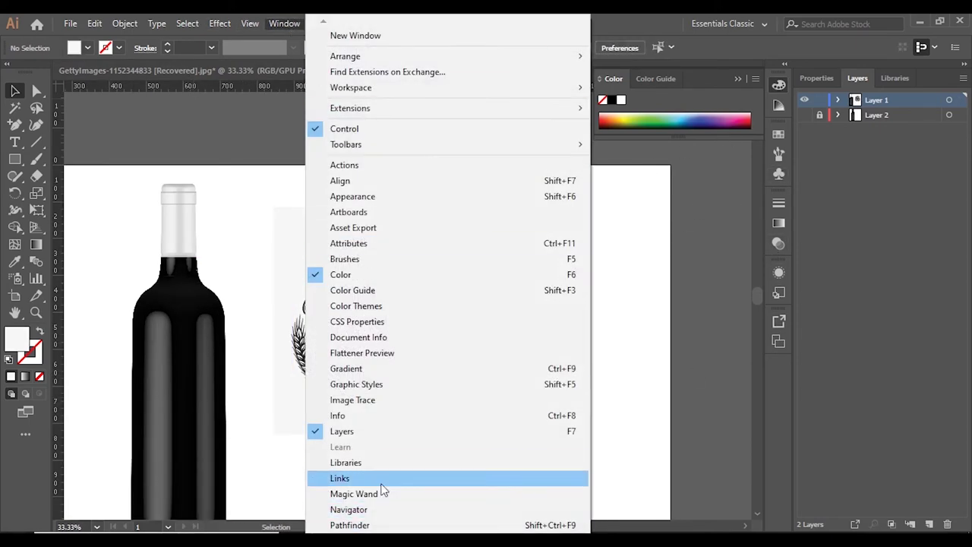
{"action": "scroll", "coordinate": [362, 464], "scroll_direction": "down", "scroll_amount": 5}
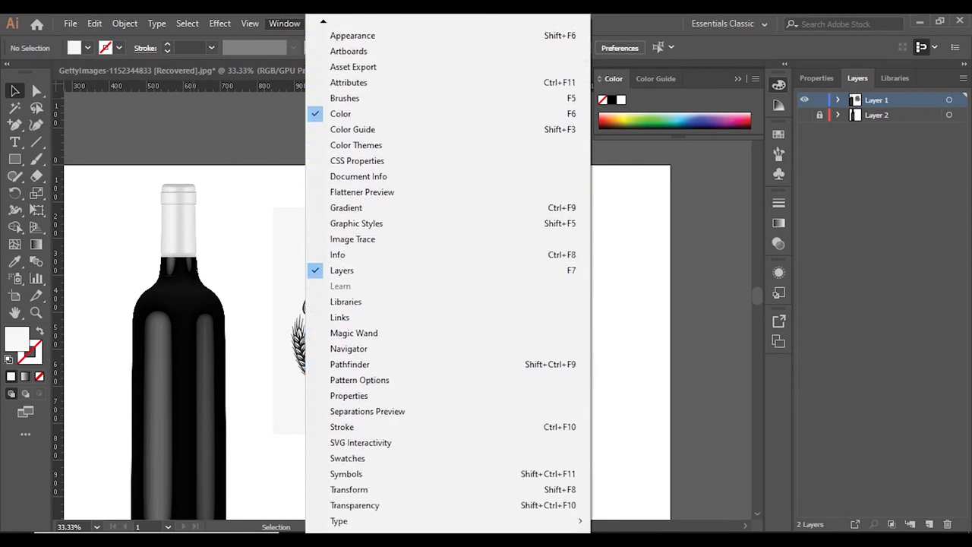
{"action": "left_click", "coordinate": [362, 464]}
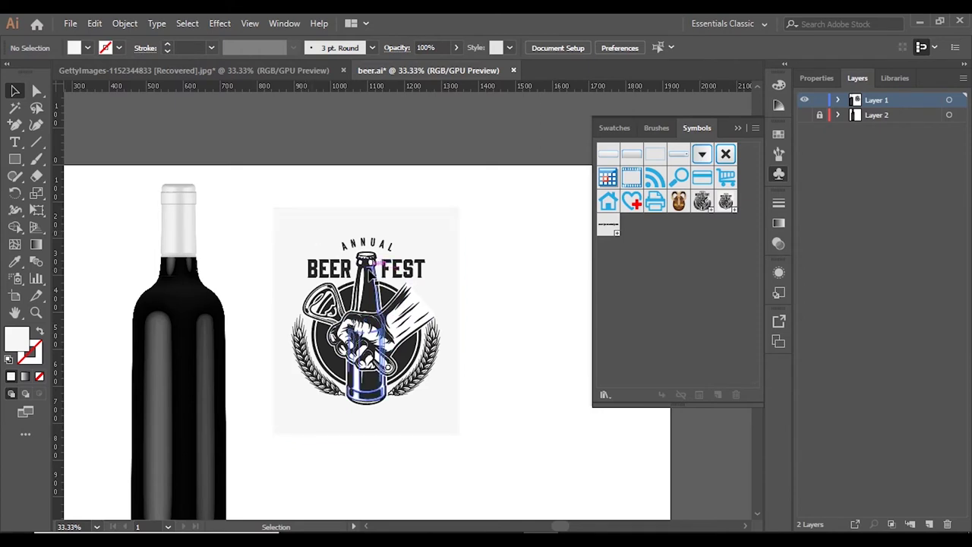
{"action": "left_click", "coordinate": [374, 272]}
{"action": "left_click", "coordinate": [503, 112]}
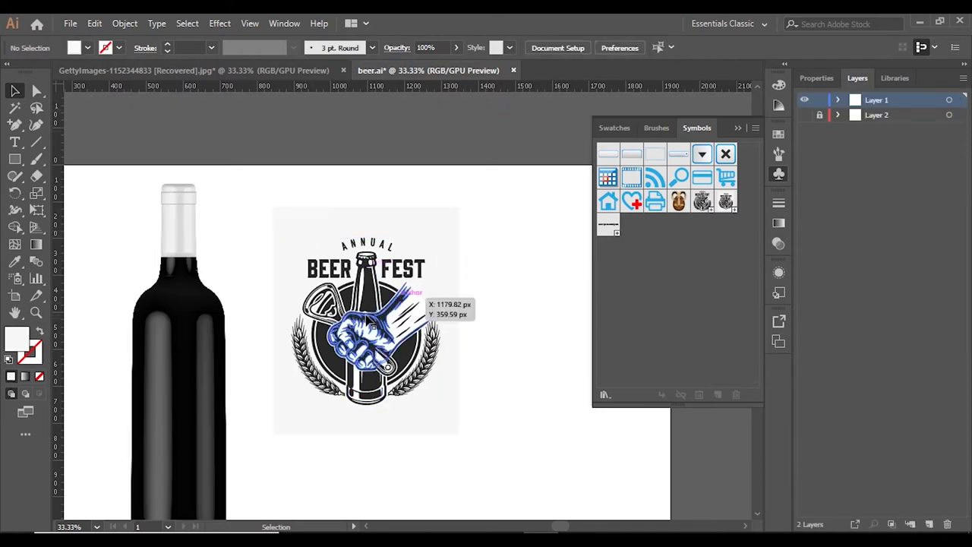
{"action": "mouse_move", "coordinate": [456, 310]}
{"action": "left_mouse_down"}
{"action": "mouse_move", "coordinate": [671, 297]}
{"action": "mouse_move", "coordinate": [476, 319]}
{"action": "left_mouse_up"}
{"action": "left_click", "coordinate": [525, 247]}
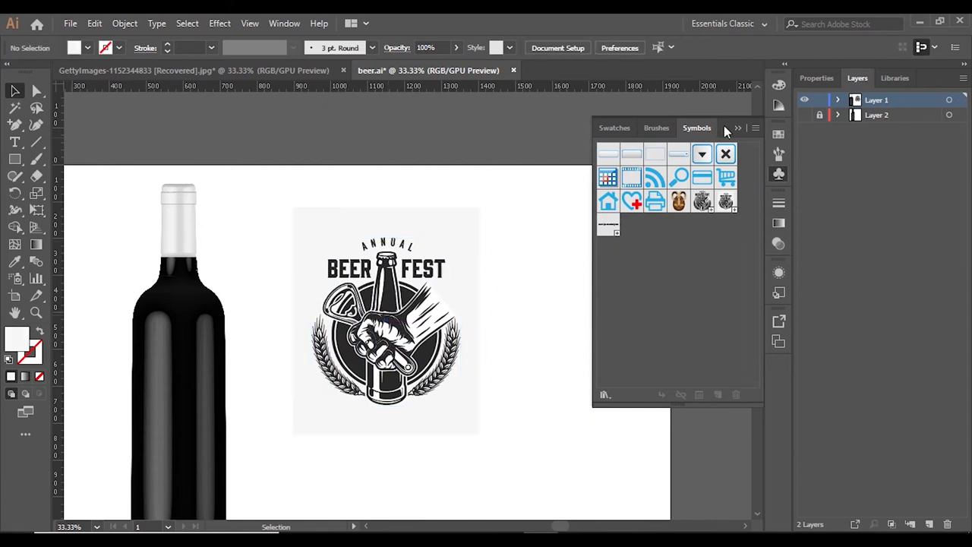
{"action": "left_click_drag", "start_coordinate": [725, 131], "coordinate": [610, 174]}
{"action": "left_click_drag", "start_coordinate": [478, 342], "coordinate": [405, 342]}
{"action": "left_click_drag", "start_coordinate": [560, 168], "coordinate": [720, 129]}
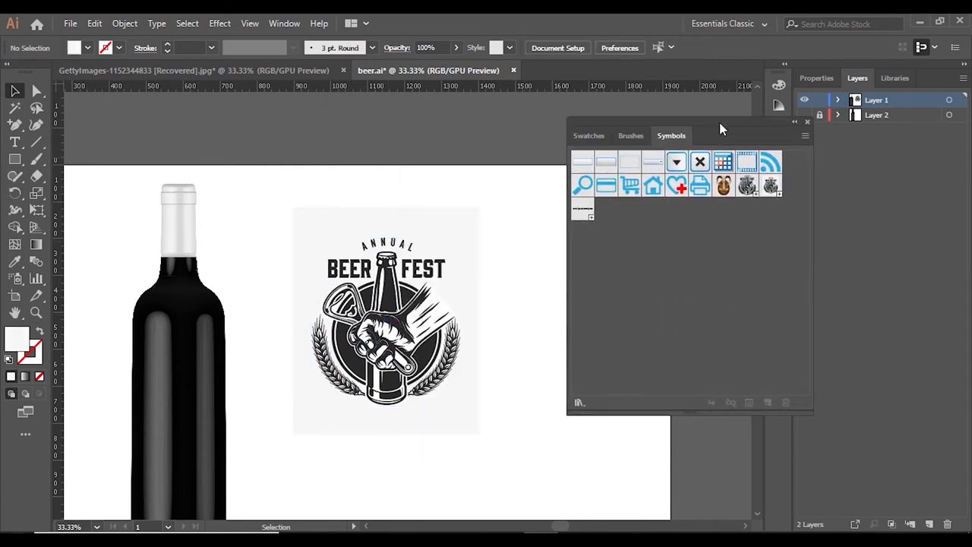
{"action": "left_click", "coordinate": [678, 136]}
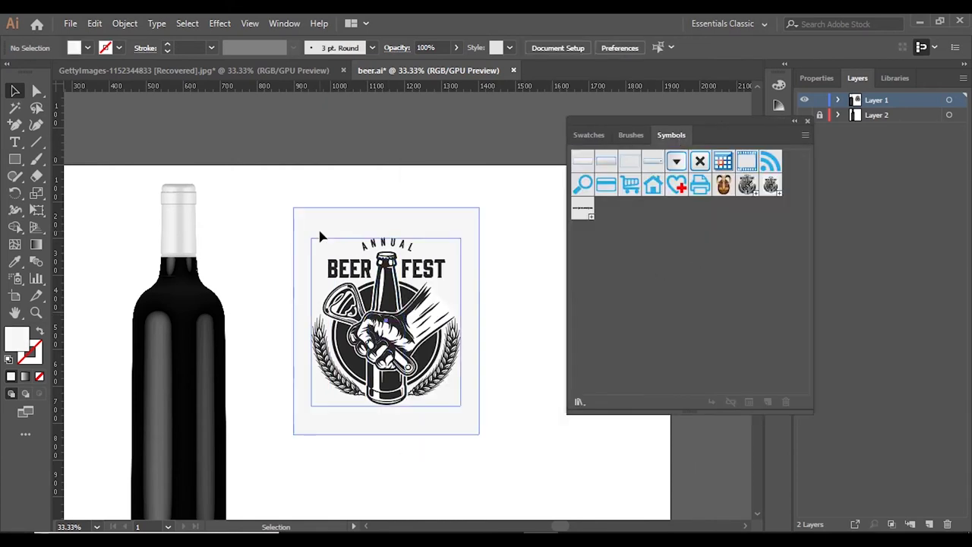
Drag the label into the Symbols panel as a new symbol named 'beer'.
{"action": "left_click_drag", "start_coordinate": [321, 235], "coordinate": [678, 248]}
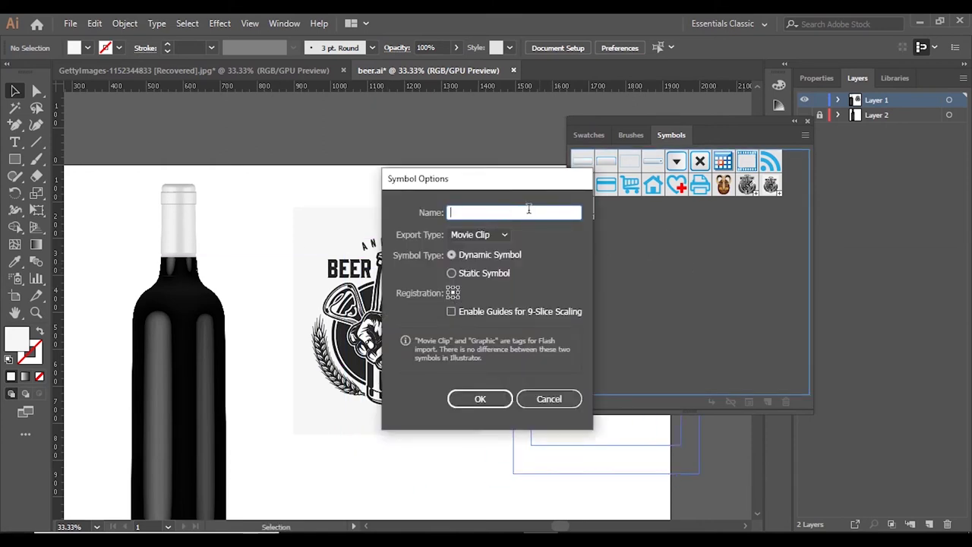
{"action": "type", "text": "beer"}
{"action": "key", "text": "Return"}
Move the beer symbol instance lower right on the page.
{"action": "left_click", "coordinate": [808, 120]}
{"action": "right_click", "coordinate": [656, 203]}
{"action": "left_click", "coordinate": [396, 271]}
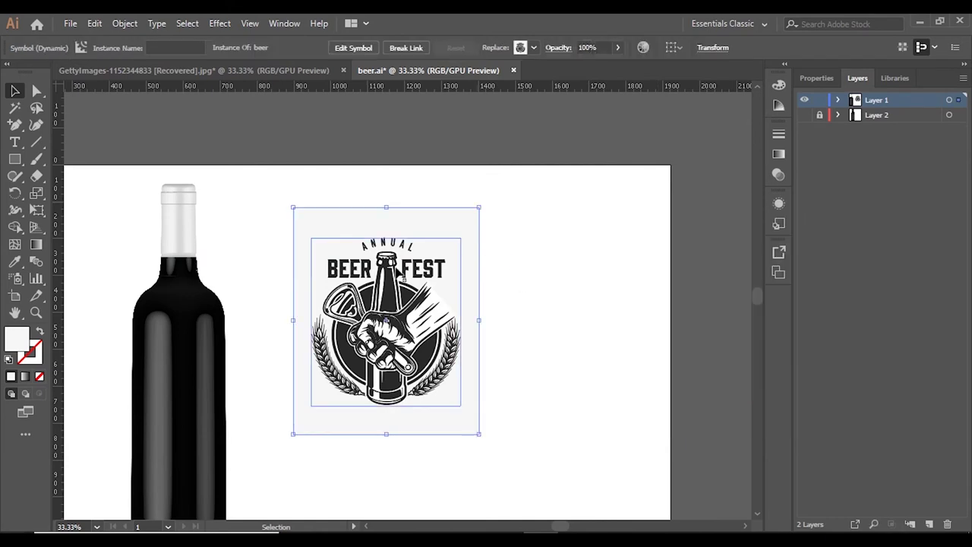
{"action": "scroll", "coordinate": [396, 271], "scroll_direction": "down", "scroll_amount": 1}
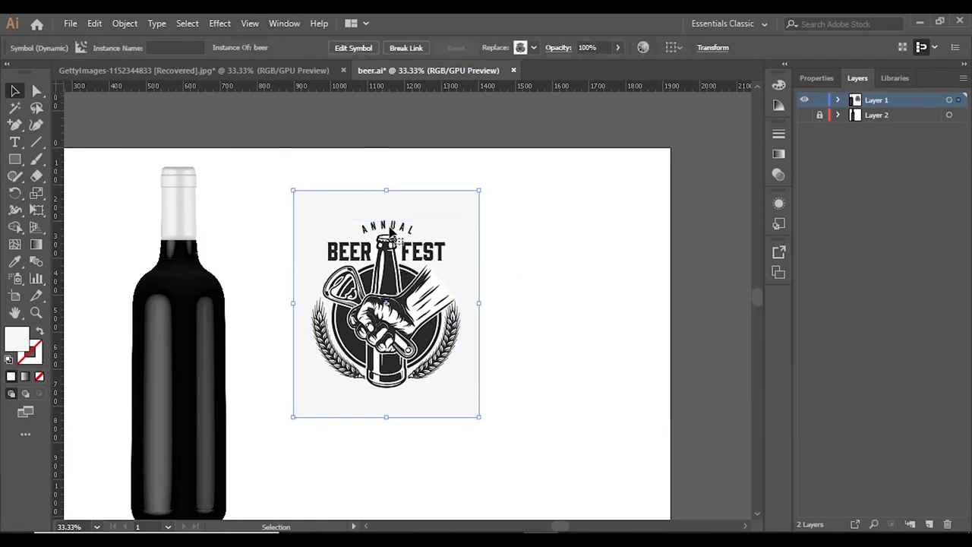
{"action": "left_click_drag", "start_coordinate": [390, 231], "coordinate": [518, 262]}
{"action": "left_click", "coordinate": [314, 219]}
Select the bottle profile path and open its 3D Revolve options from the Appearance panel.
{"action": "scroll", "coordinate": [319, 228], "scroll_direction": "down", "scroll_amount": 1}
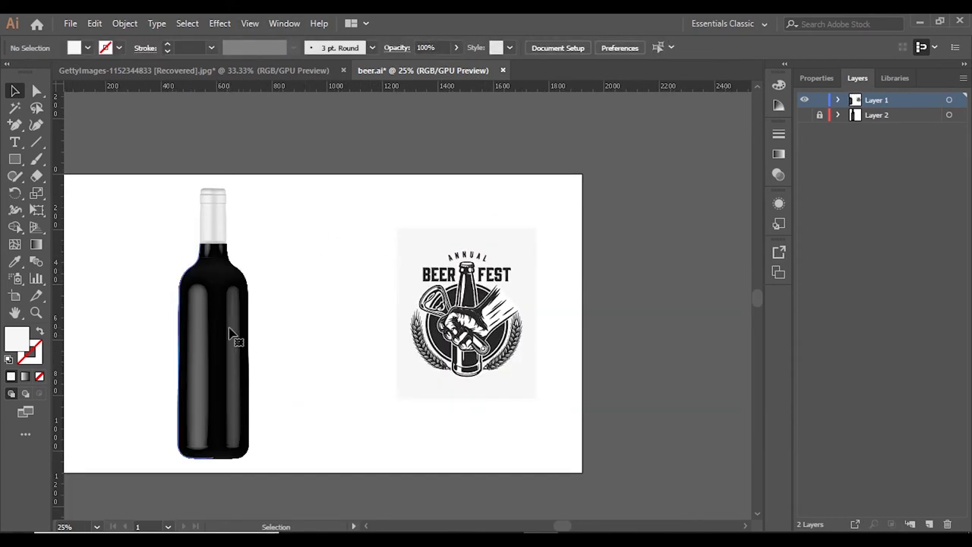
{"action": "left_click", "coordinate": [210, 325]}
{"action": "left_click", "coordinate": [286, 24]}
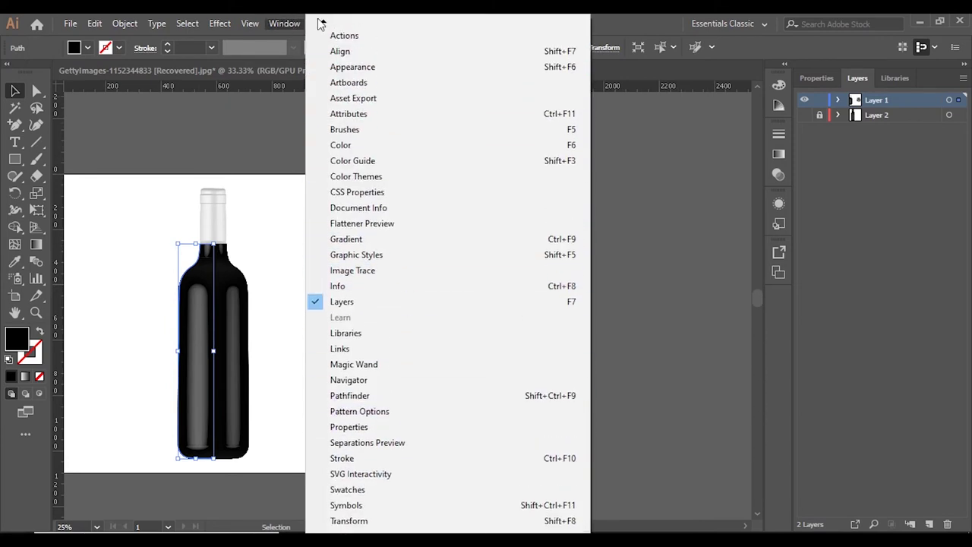
{"action": "left_click", "coordinate": [380, 67]}
{"action": "left_click", "coordinate": [649, 275]}
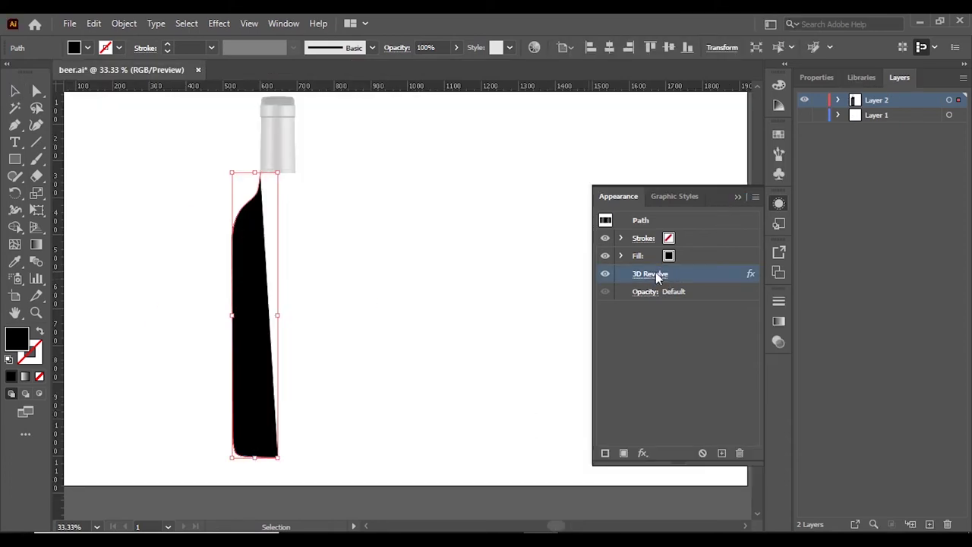
{"action": "left_click", "coordinate": [653, 274]}
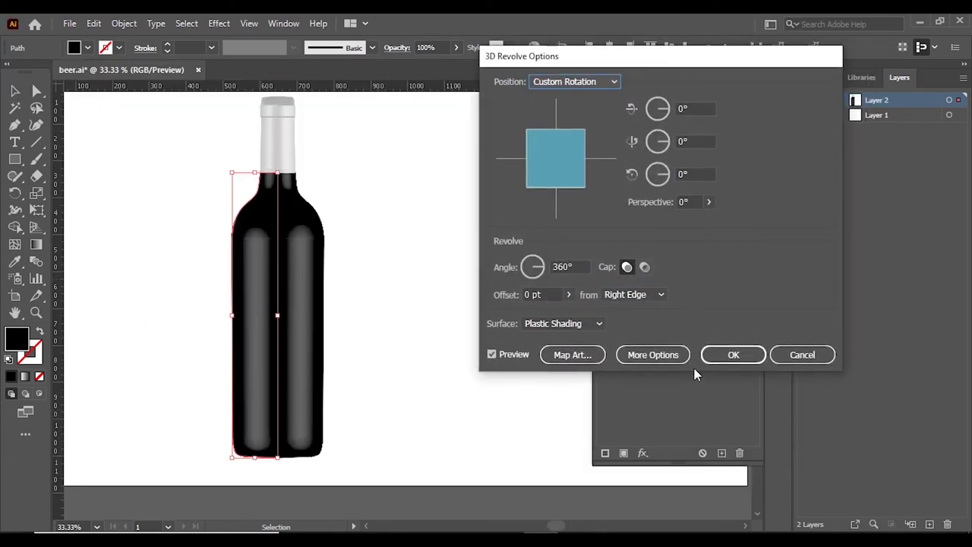
Open Map Art for the bottle's 3D Revolve and go to surface 4 of 5, the body.
{"action": "left_click", "coordinate": [575, 355]}
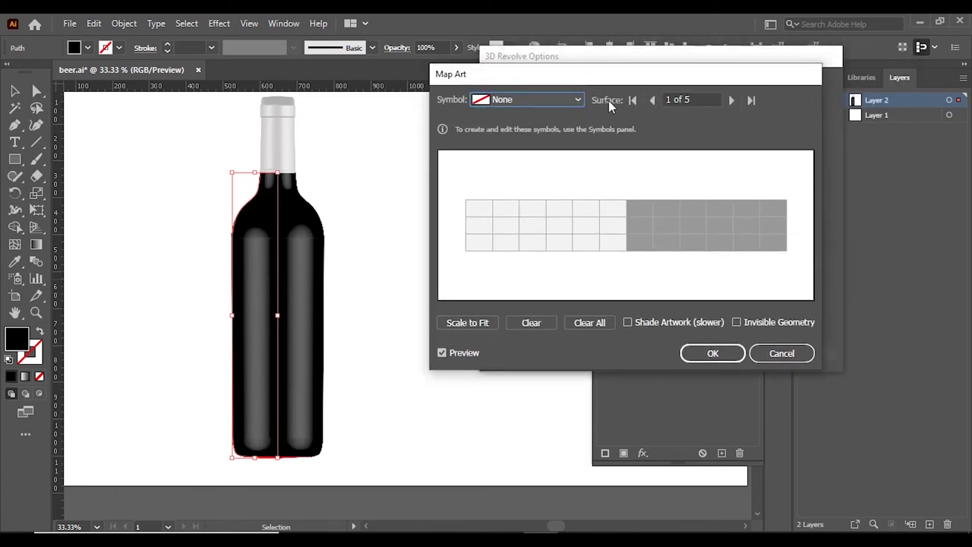
{"action": "left_click", "coordinate": [578, 100]}
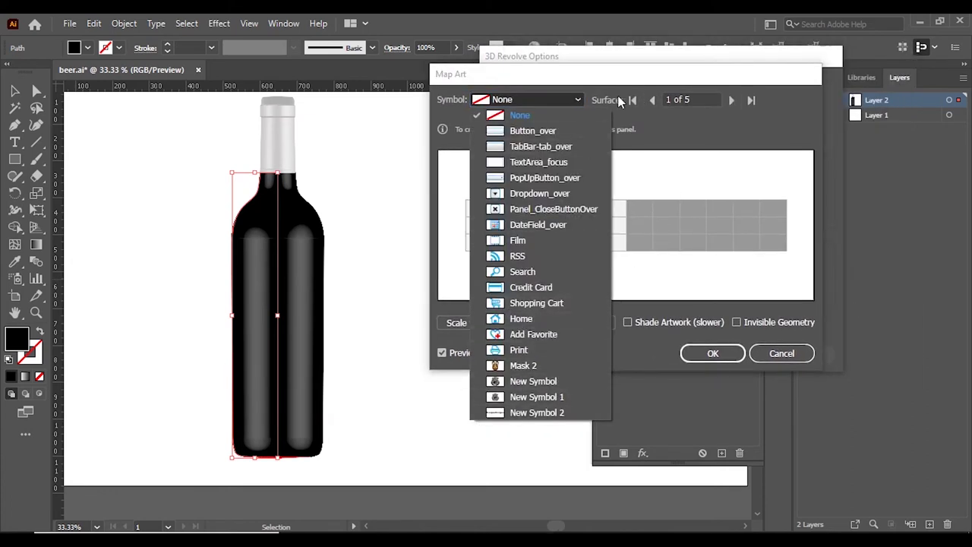
{"action": "left_click", "coordinate": [616, 107]}
{"action": "left_click", "coordinate": [731, 100]}
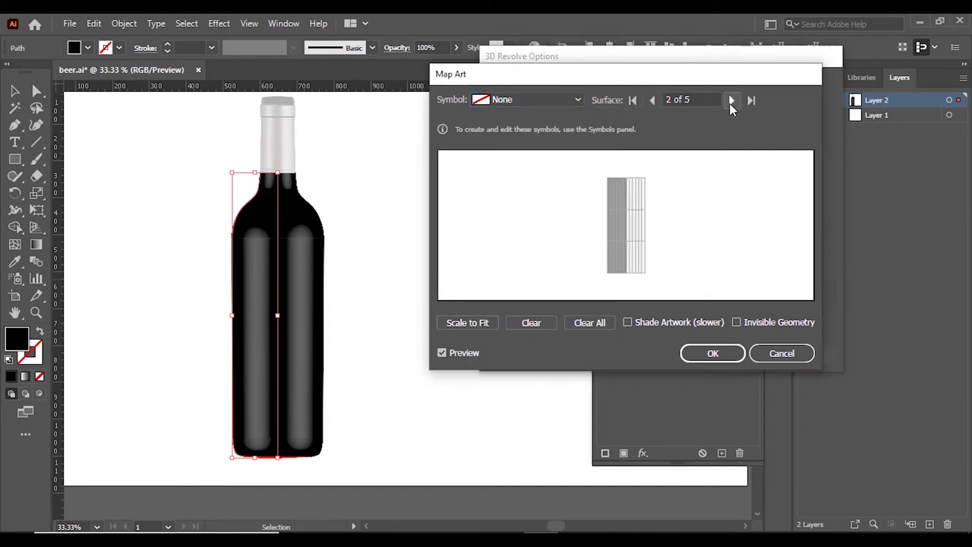
{"action": "left_click", "coordinate": [730, 100]}
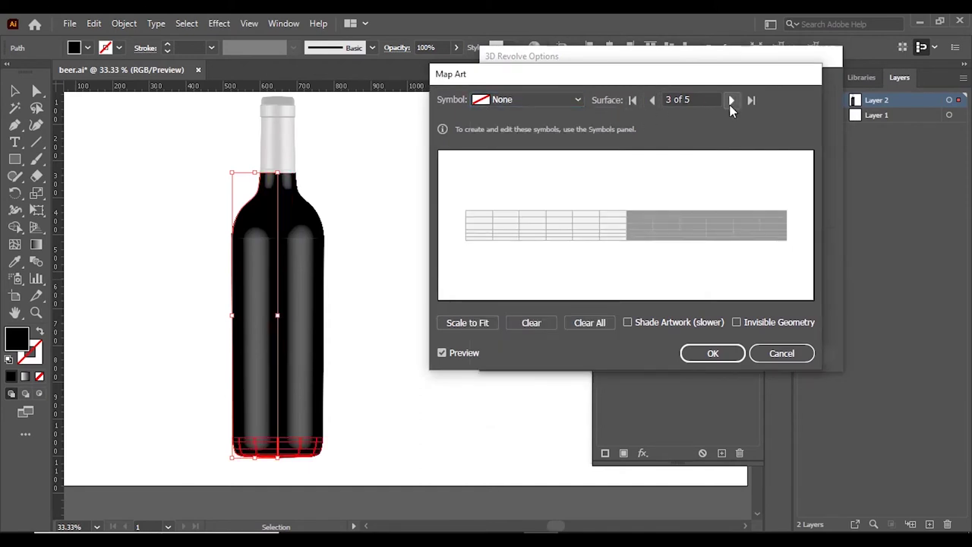
{"action": "left_click", "coordinate": [730, 100]}
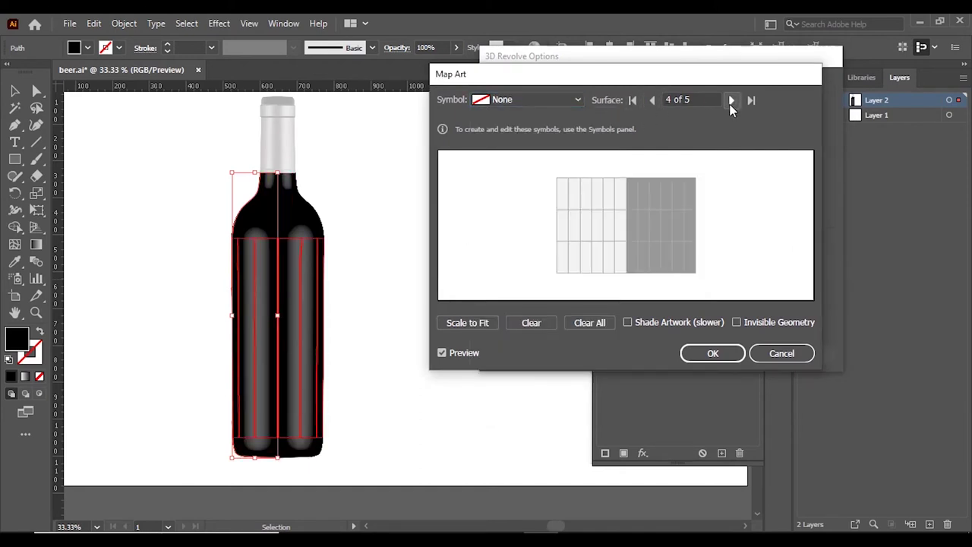
Map New Symbol 1, the Beer Fest label, onto the body, shrink it to fit, and apply.
{"action": "left_click", "coordinate": [578, 101]}
{"action": "left_click", "coordinate": [534, 402]}
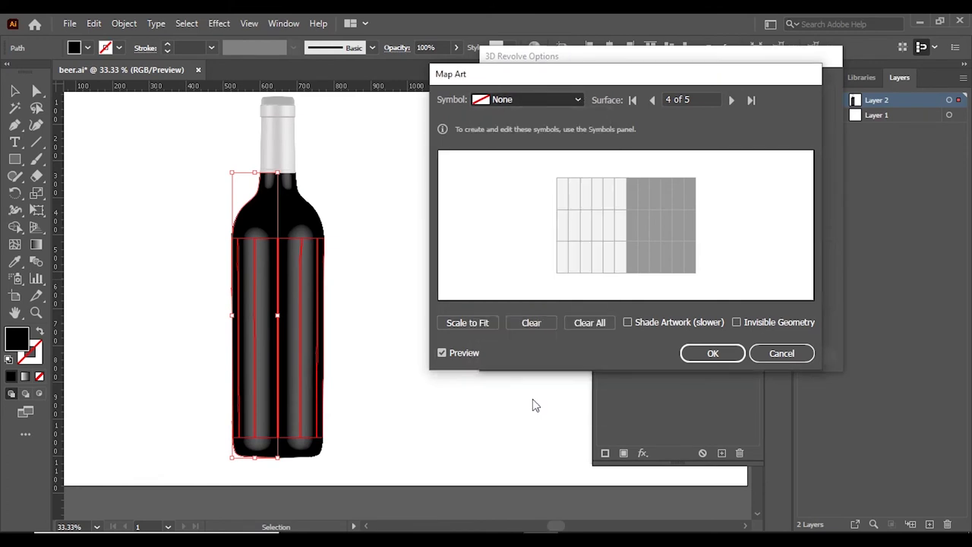
{"action": "left_click_drag", "start_coordinate": [631, 224], "coordinate": [598, 216]}
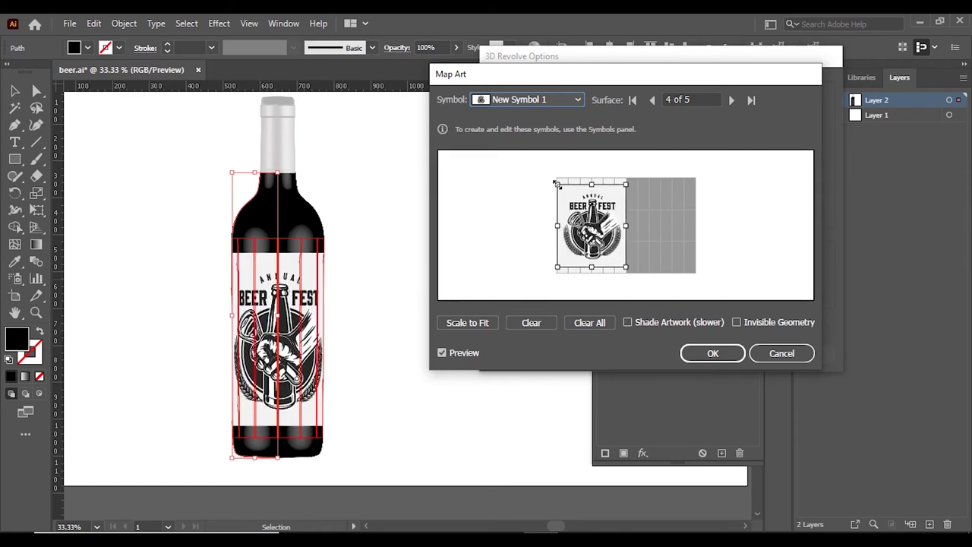
{"action": "left_click_drag", "start_coordinate": [556, 184], "coordinate": [580, 223]}
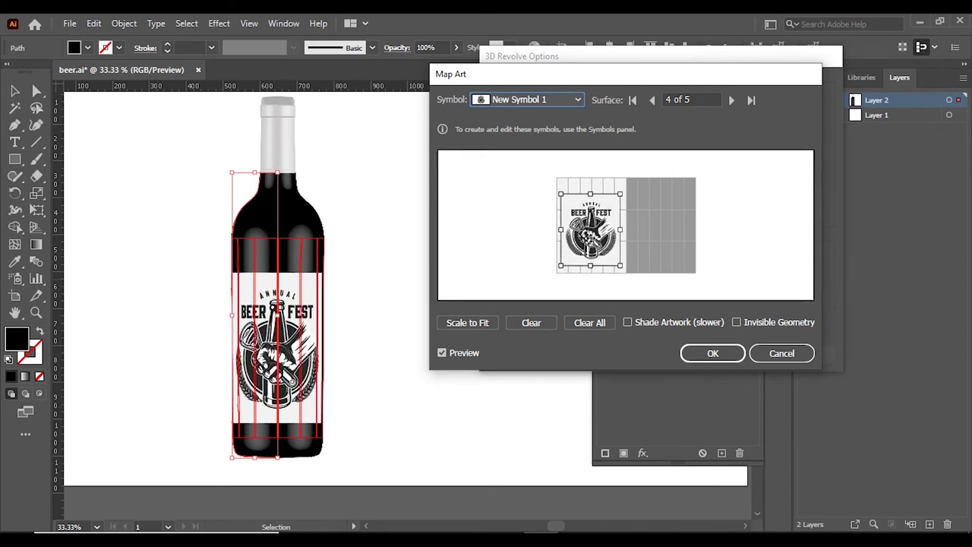
{"action": "left_click", "coordinate": [714, 356]}
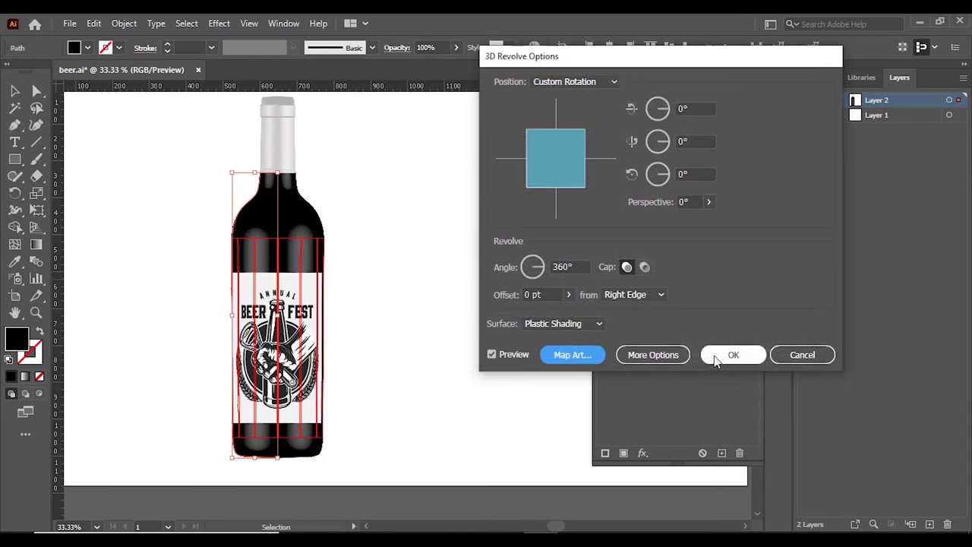
{"action": "left_click", "coordinate": [716, 357]}
{"action": "left_click", "coordinate": [456, 258]}
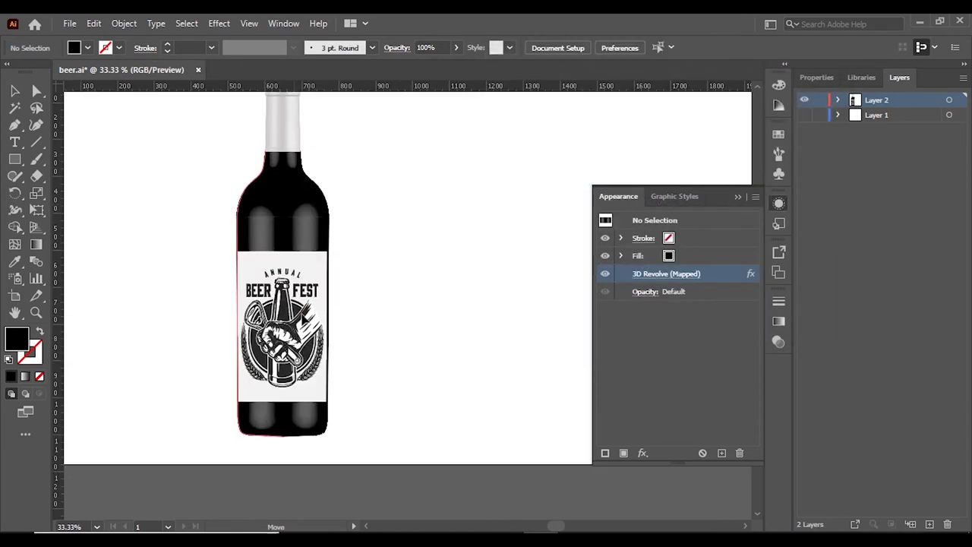
Deselect the bottle and place a placeholder text object on the empty artboard.
{"action": "scroll", "coordinate": [327, 172], "scroll_direction": "up", "scroll_amount": 2}
{"action": "left_click", "coordinate": [285, 206]}
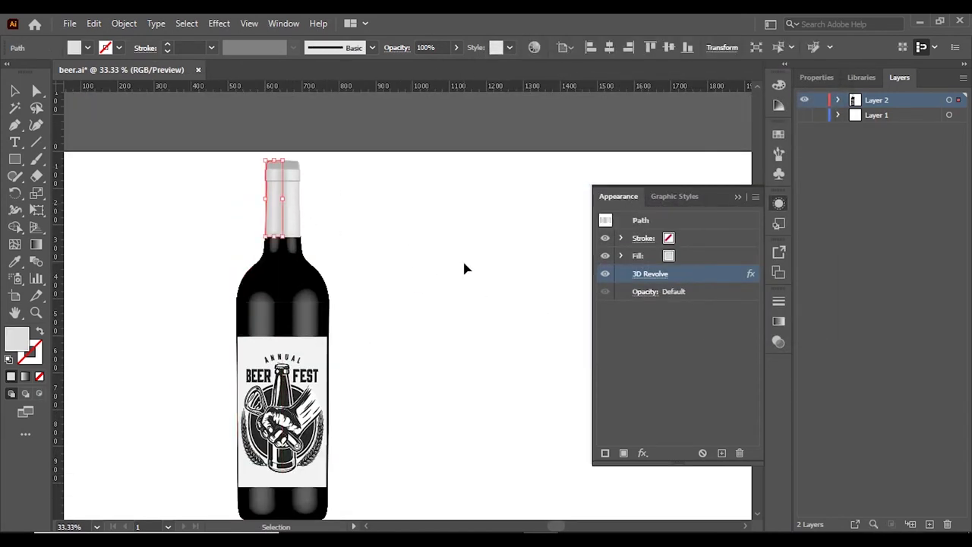
{"action": "left_click", "coordinate": [464, 267]}
{"action": "key", "text": "shift+F6"}
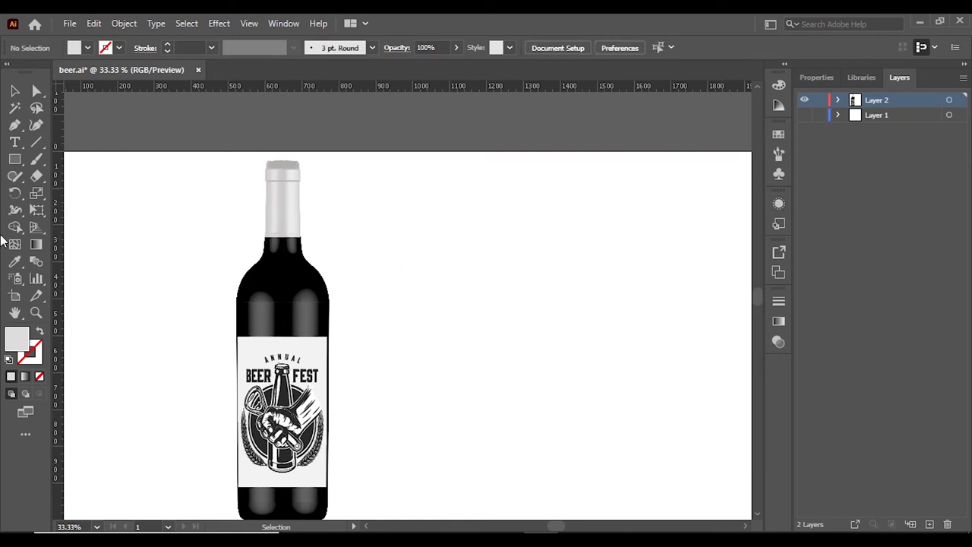
{"action": "left_click", "coordinate": [19, 144]}
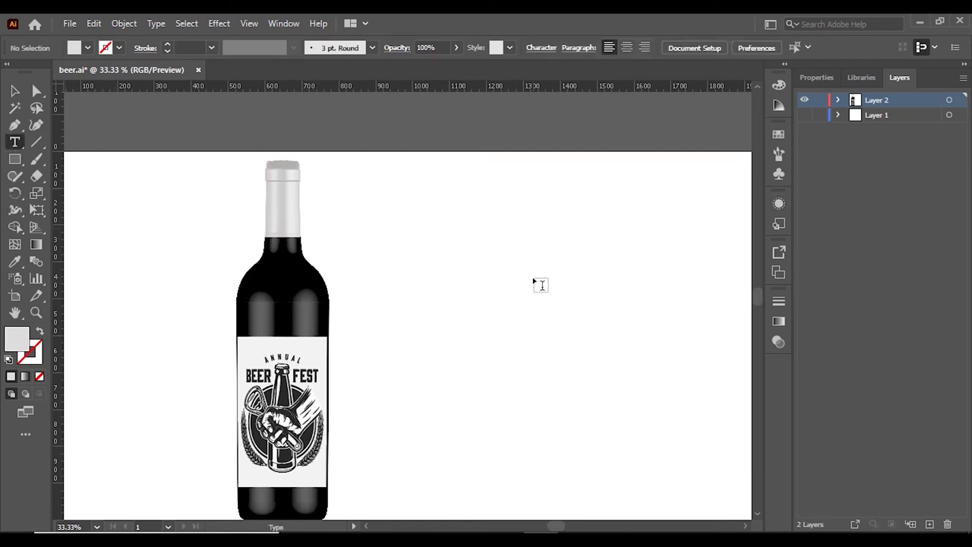
{"action": "left_click", "coordinate": [540, 280]}
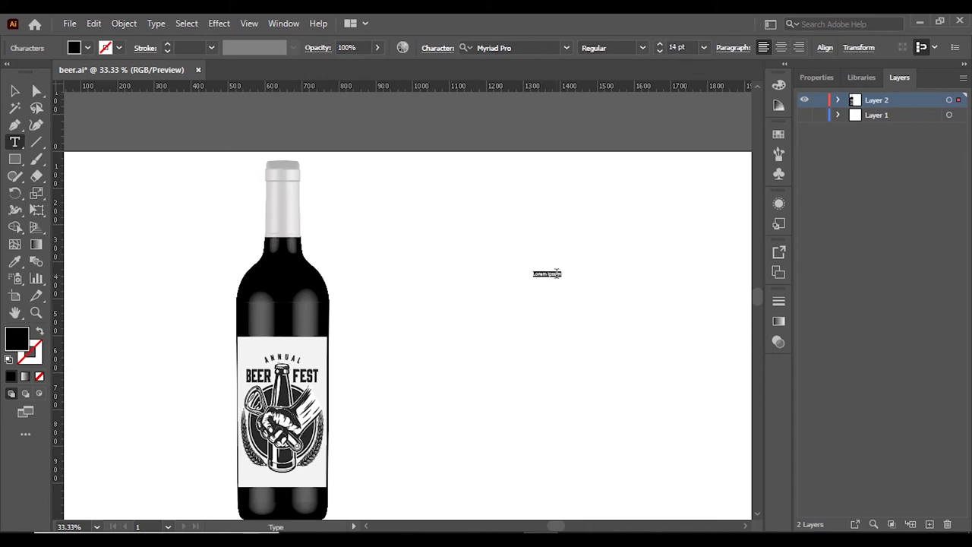
Extend the placeholder to read 'Lorem ipsum Lorem ipsum' and finish editing.
{"action": "scroll", "coordinate": [532, 275], "scroll_direction": "up", "scroll_amount": 4}
{"action": "scroll", "coordinate": [516, 277], "scroll_direction": "up", "scroll_amount": 1}
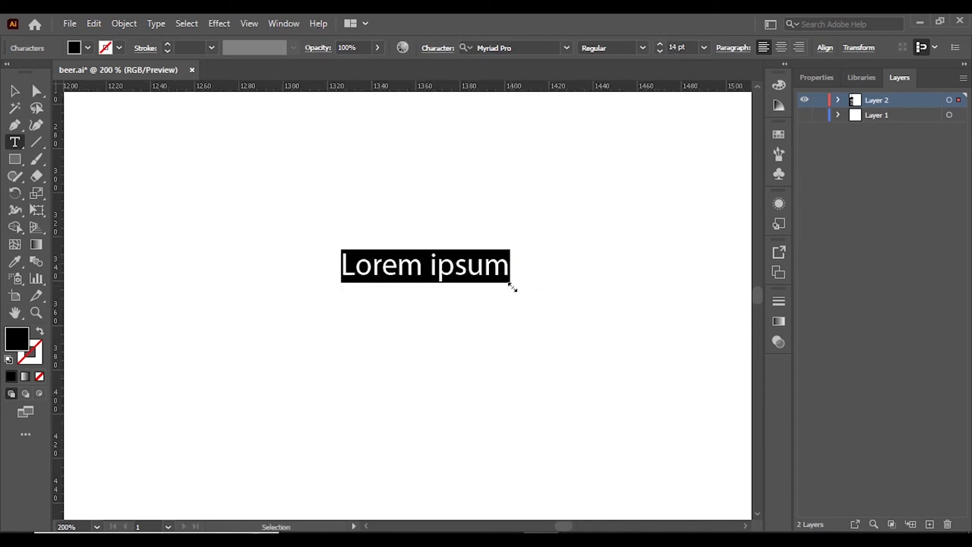
{"action": "key", "text": "ctrl+v"}
{"action": "key", "text": "Escape"}
{"action": "scroll", "coordinate": [516, 266], "scroll_direction": "down", "scroll_amount": 2}
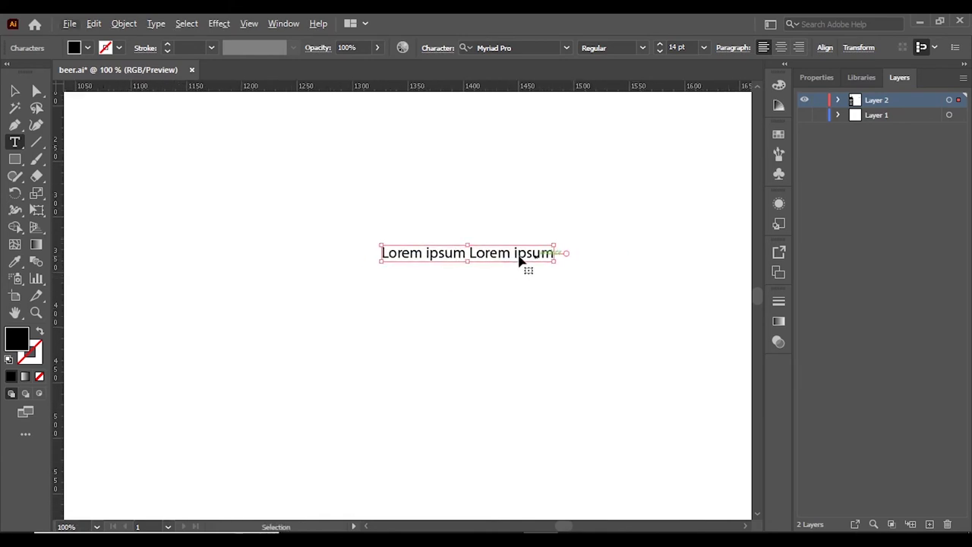
{"action": "scroll", "coordinate": [511, 304], "scroll_direction": "down", "scroll_amount": 2}
{"action": "left_click", "coordinate": [13, 91]}
Drag the Lorem ipsum text line into the Symbols panel to save it as New Symbol 3.
{"action": "double_click", "coordinate": [526, 304]}
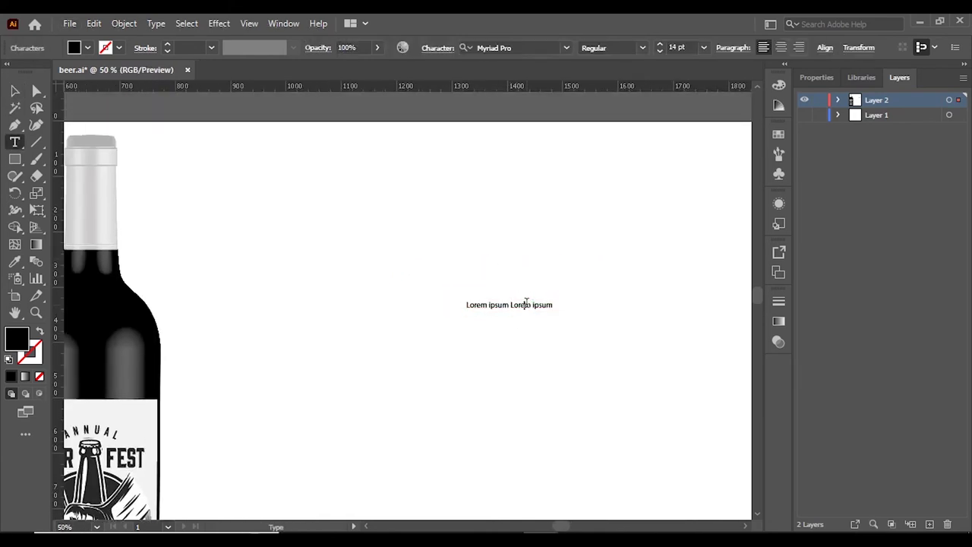
{"action": "scroll", "coordinate": [525, 303], "scroll_direction": "down", "scroll_amount": 1}
{"action": "left_click", "coordinate": [284, 24]}
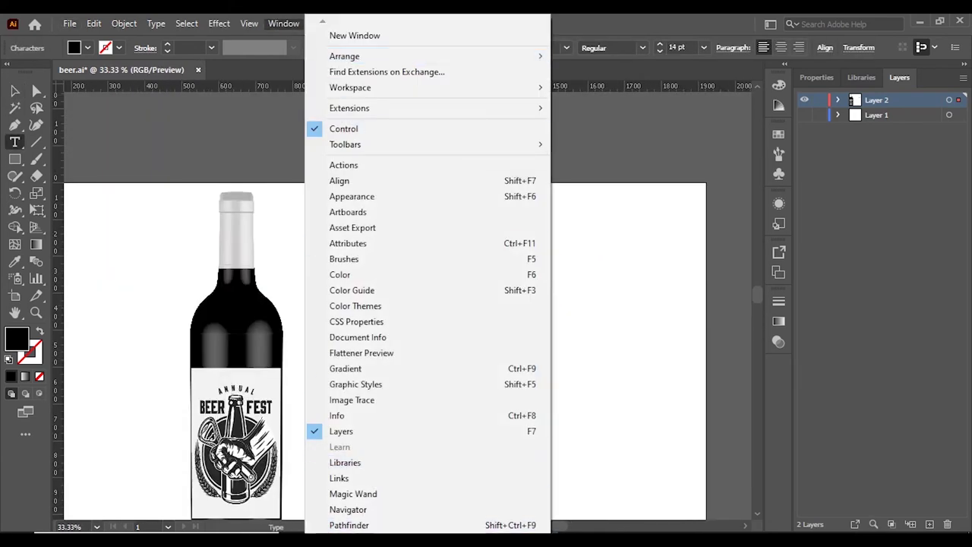
{"action": "left_click", "coordinate": [357, 443]}
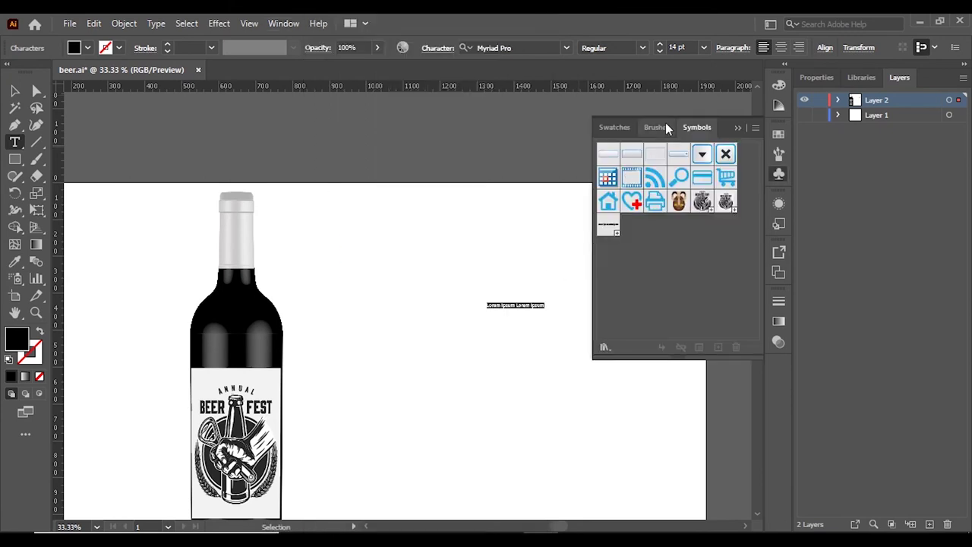
{"action": "key", "text": "Escape"}
{"action": "mouse_move", "coordinate": [517, 305]}
{"action": "left_mouse_down"}
{"action": "mouse_move", "coordinate": [694, 273]}
{"action": "mouse_move", "coordinate": [686, 276]}
{"action": "left_mouse_up"}
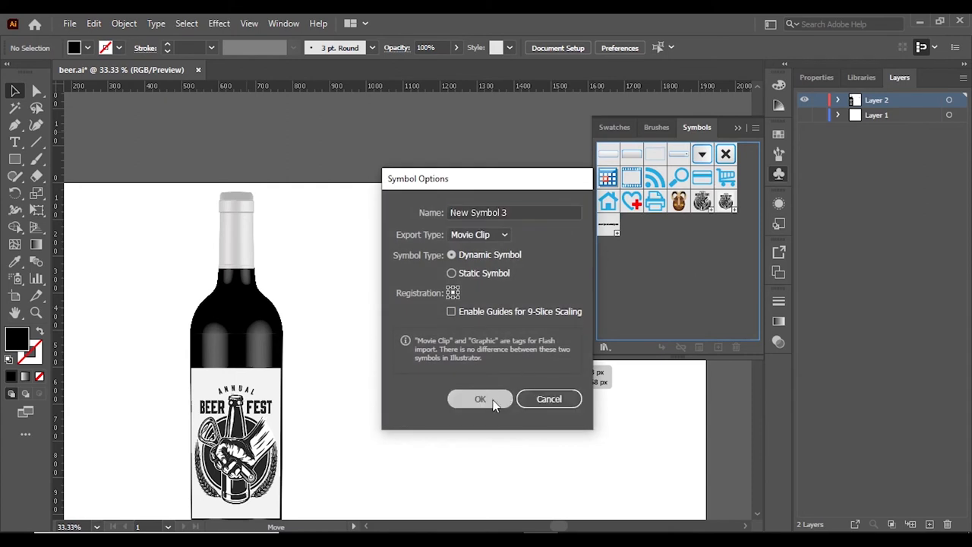
{"action": "left_click", "coordinate": [492, 400]}
{"action": "left_click", "coordinate": [542, 337]}
{"action": "key", "text": "ctrl+minus"}
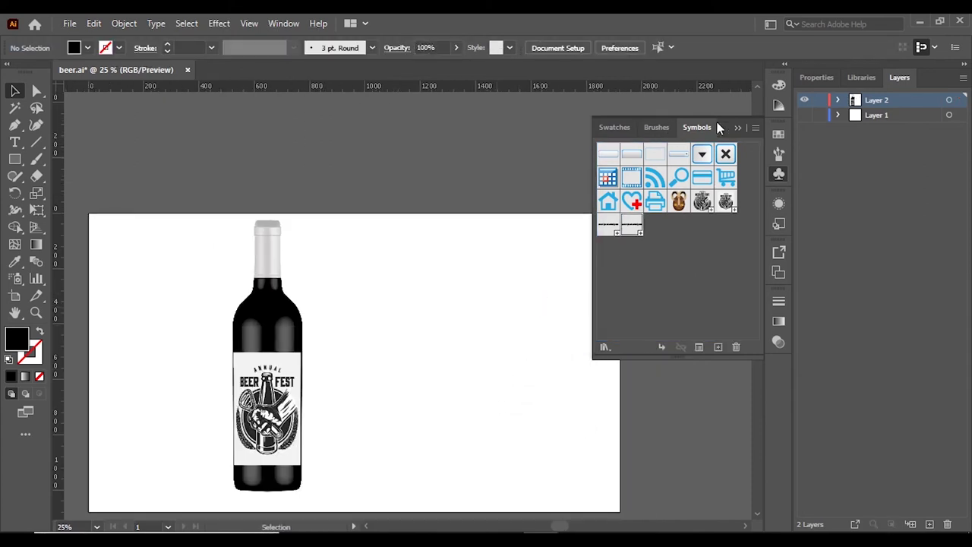
{"action": "left_click", "coordinate": [738, 127]}
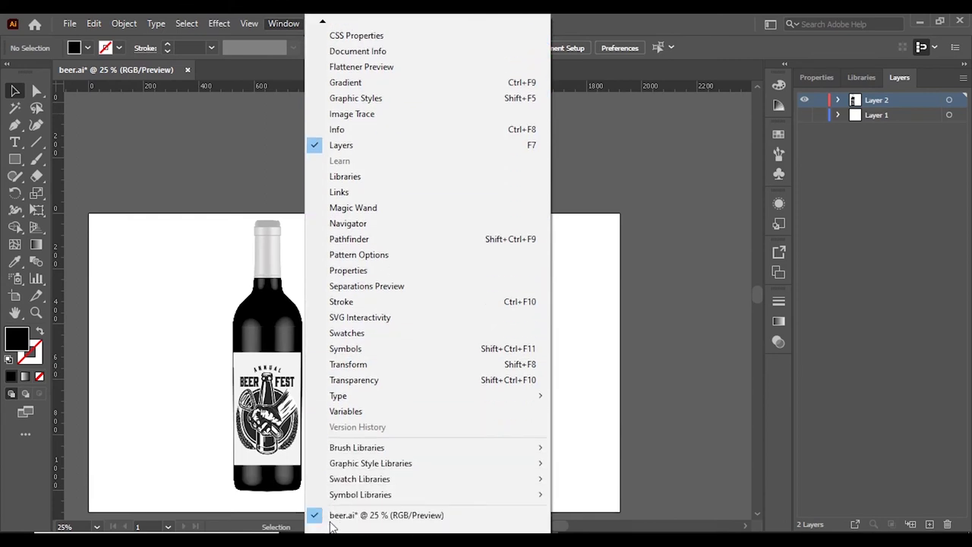
Select the white cap, open Map Art on its 3D Revolve, and go to surface 5 of 16.
{"action": "left_click", "coordinate": [332, 517]}
{"action": "left_click", "coordinate": [262, 250]}
{"action": "left_click", "coordinate": [284, 23]}
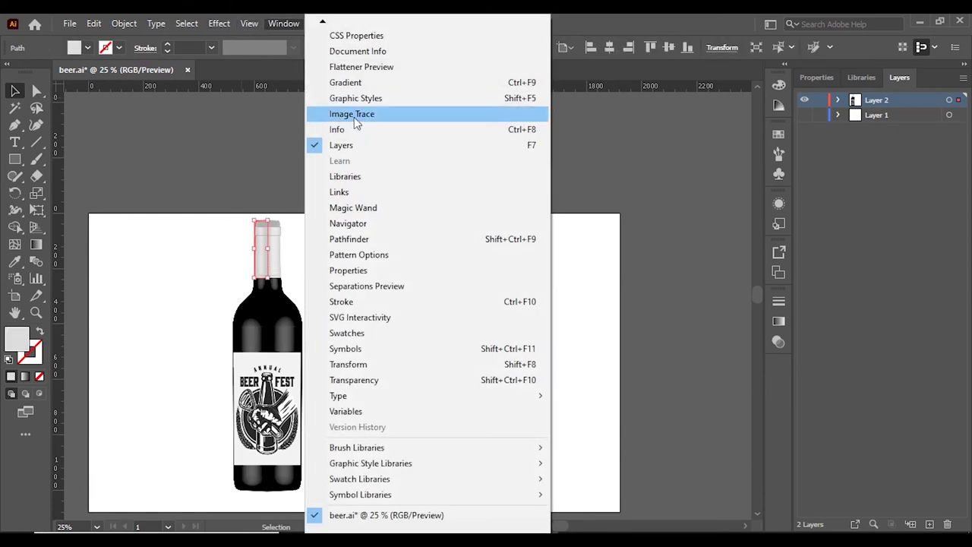
{"action": "left_click", "coordinate": [354, 36]}
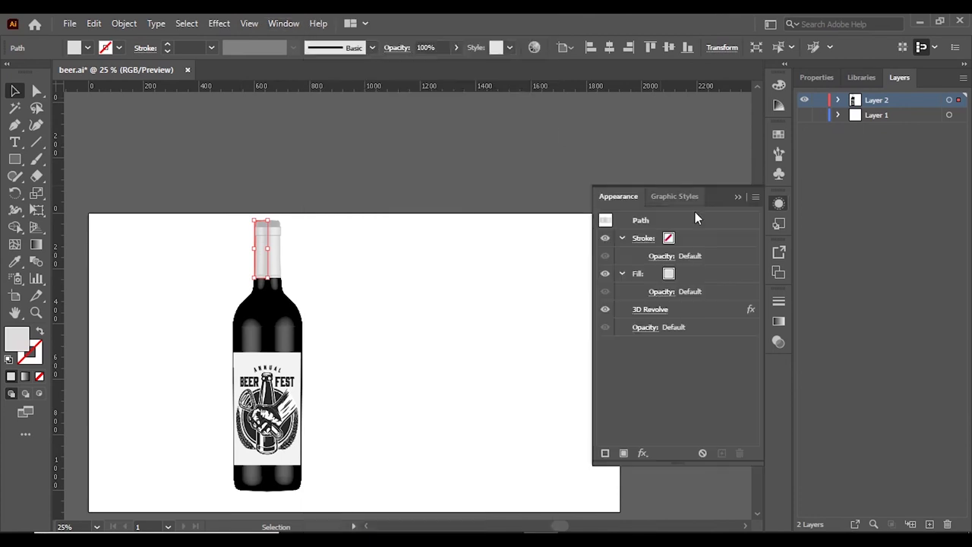
{"action": "left_click", "coordinate": [650, 309]}
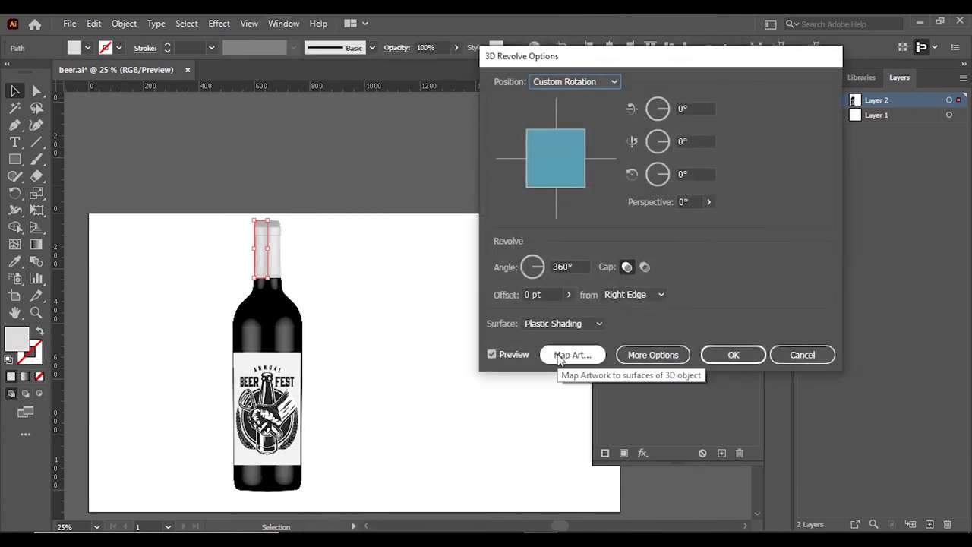
{"action": "left_click", "coordinate": [562, 354]}
{"action": "left_click", "coordinate": [628, 82]}
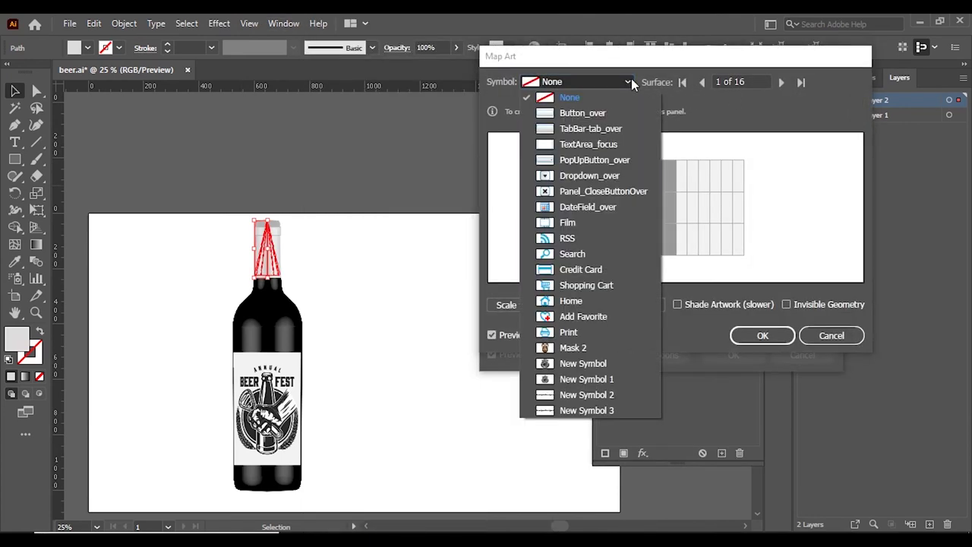
{"action": "left_click", "coordinate": [780, 85]}
{"action": "left_click", "coordinate": [780, 85]}
{"action": "left_click", "coordinate": [780, 84]}
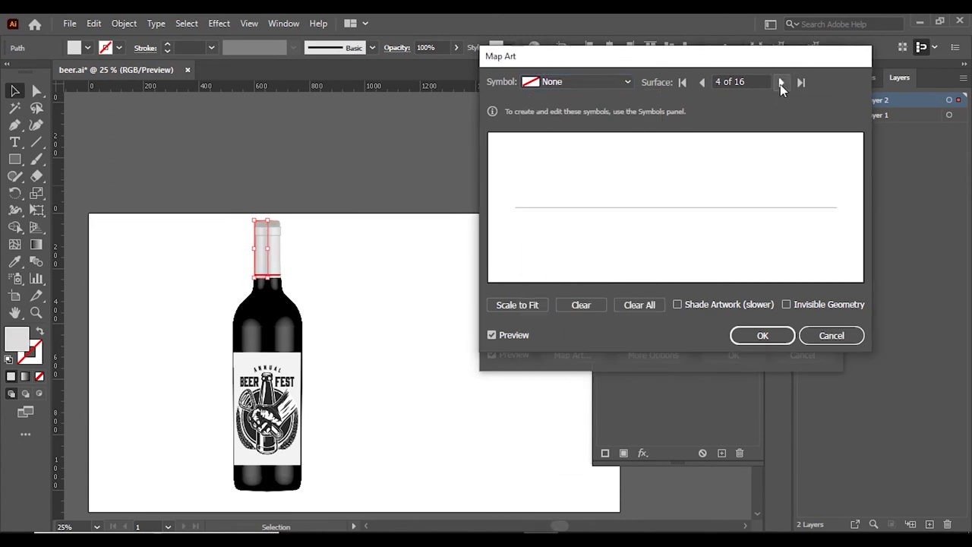
{"action": "left_click", "coordinate": [780, 85]}
Map New Symbol 3 onto the cap, position it at the lower edge, and apply.
{"action": "left_click", "coordinate": [593, 81]}
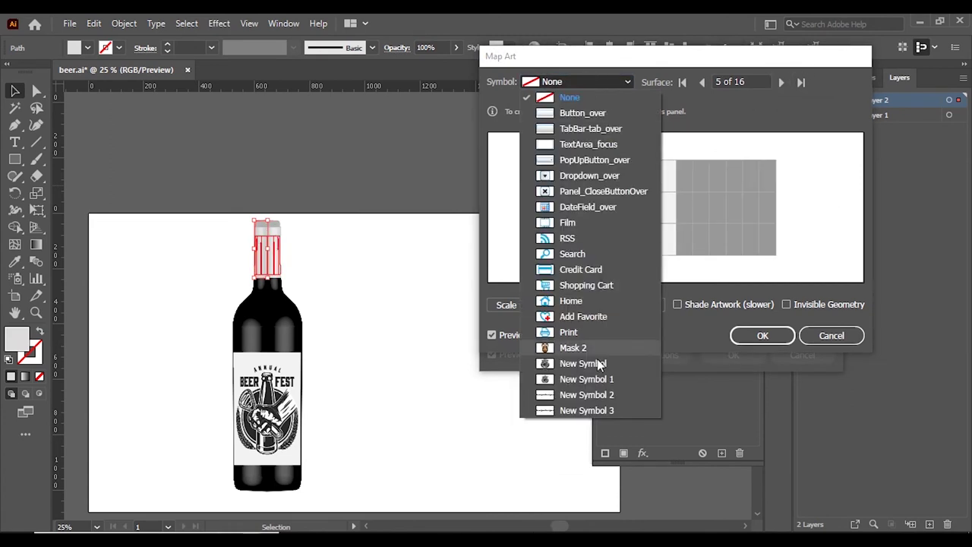
{"action": "left_click", "coordinate": [589, 411]}
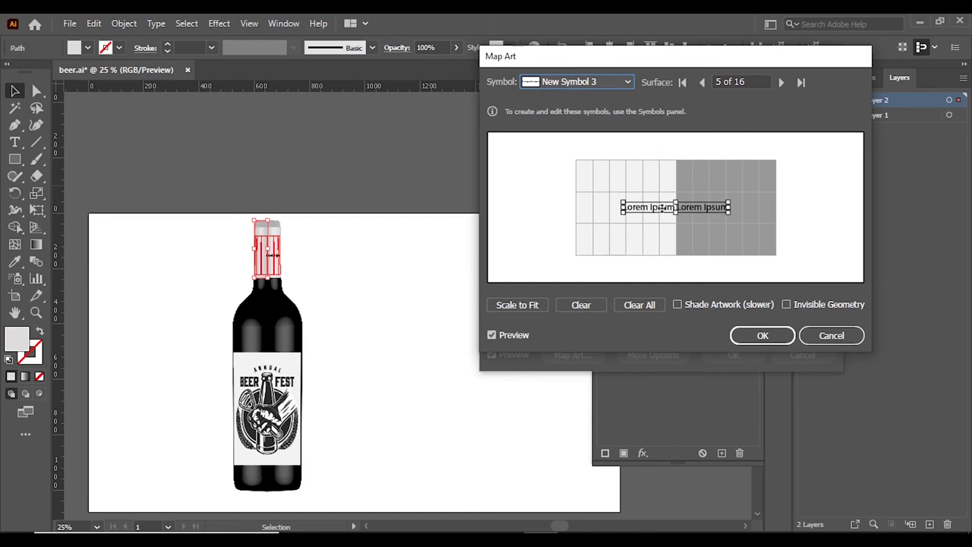
{"action": "left_click_drag", "start_coordinate": [663, 207], "coordinate": [608, 245]}
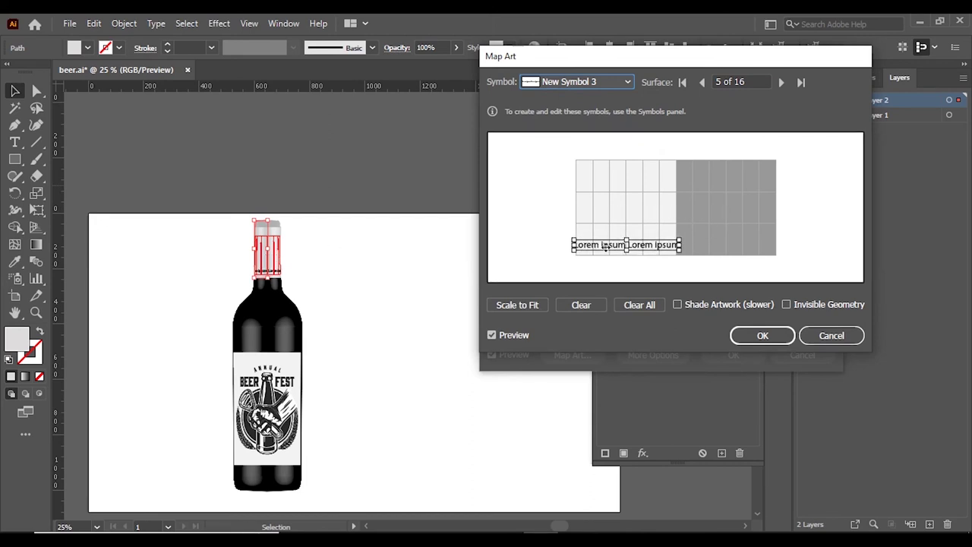
{"action": "left_click", "coordinate": [777, 340]}
{"action": "left_click", "coordinate": [733, 354]}
{"action": "left_click", "coordinate": [430, 304]}
{"action": "scroll", "coordinate": [262, 288], "scroll_direction": "up", "scroll_amount": 1}
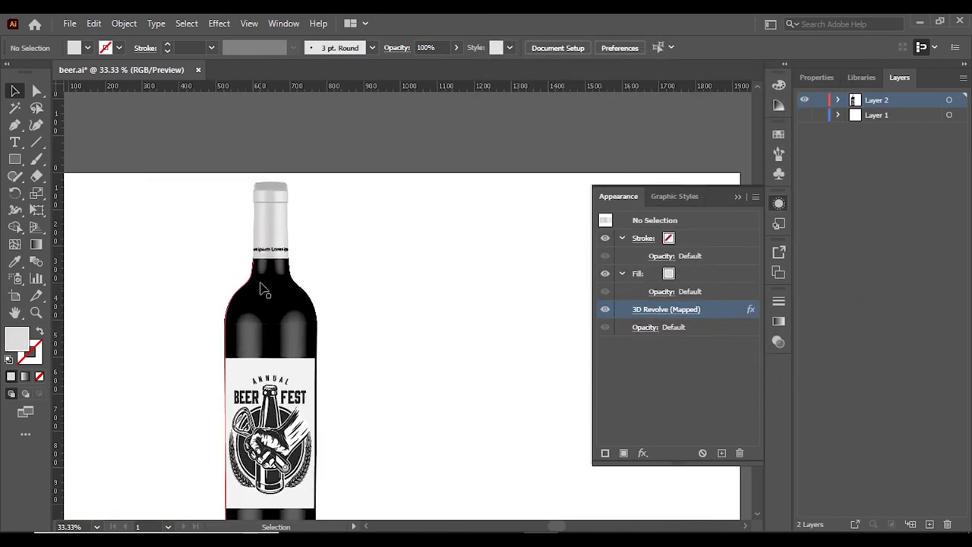
{"action": "left_click", "coordinate": [309, 383]}
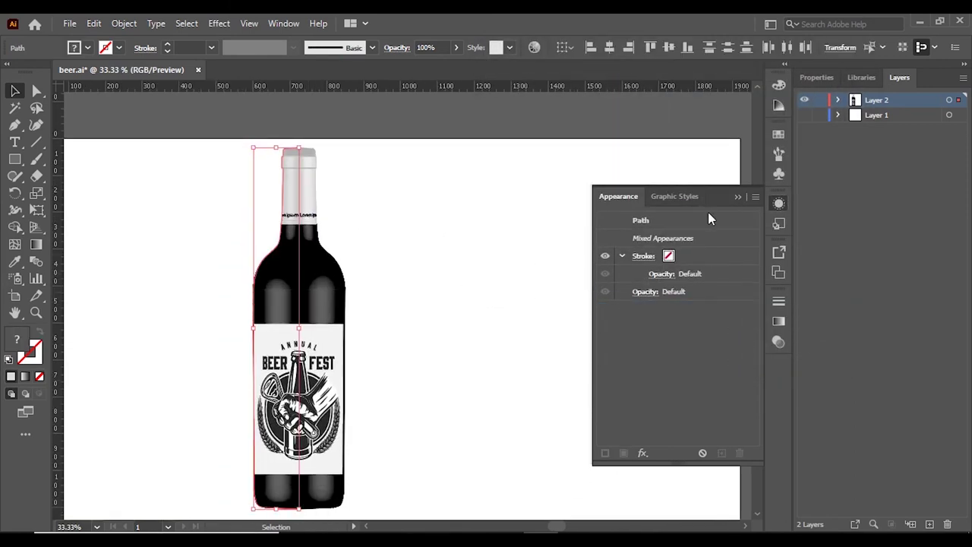
Draw a thin horizontal rectangle beside the bottle with the Rectangle Tool.
{"action": "left_click", "coordinate": [349, 258]}
{"action": "scroll", "coordinate": [306, 233], "scroll_direction": "up", "scroll_amount": 4, "text": "alt"}
{"action": "scroll", "coordinate": [299, 271], "scroll_direction": "up", "scroll_amount": 3}
{"action": "scroll", "coordinate": [302, 273], "scroll_direction": "up", "scroll_amount": 1}
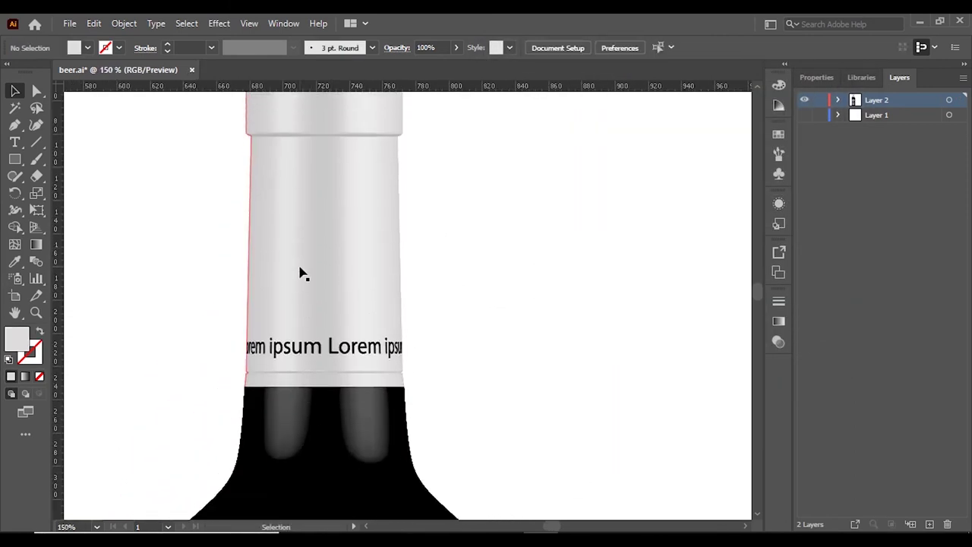
{"action": "scroll", "coordinate": [299, 273], "scroll_direction": "down", "scroll_amount": 1, "text": "alt"}
{"action": "scroll", "coordinate": [330, 326], "scroll_direction": "down", "scroll_amount": 1, "text": "alt"}
{"action": "left_click", "coordinate": [15, 159]}
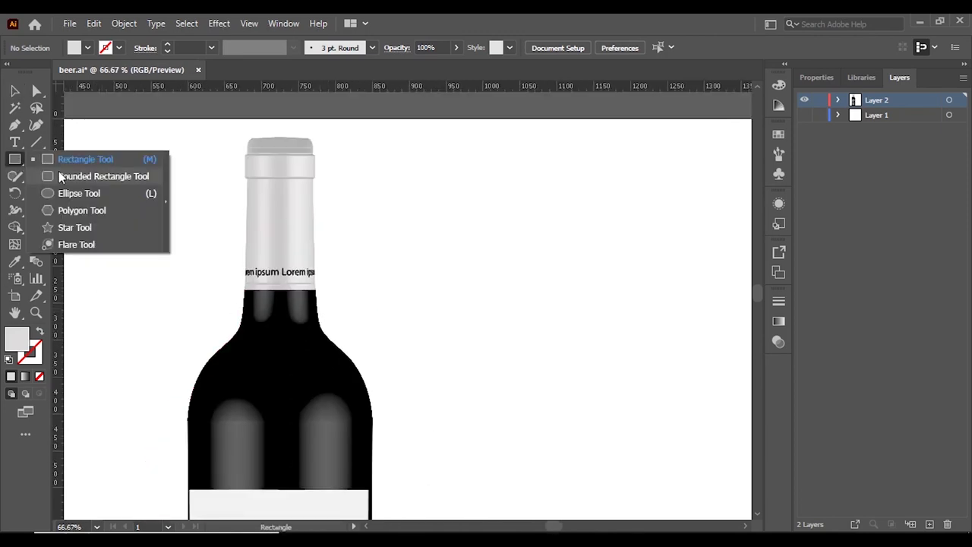
{"action": "left_click", "coordinate": [14, 159]}
{"action": "left_click", "coordinate": [76, 159]}
{"action": "left_click_drag", "start_coordinate": [540, 238], "coordinate": [741, 246]}
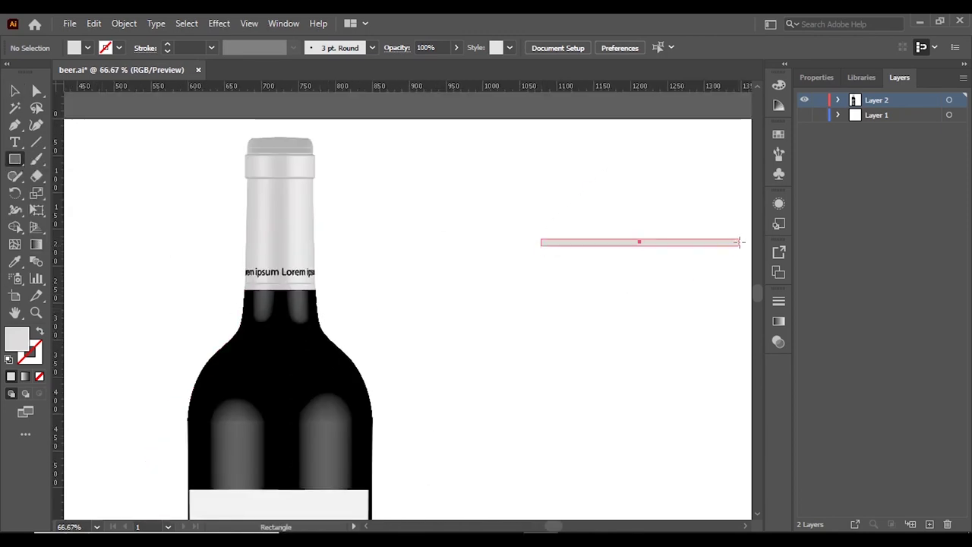
Fill the bar with gold #EAB839 using the Color Picker.
{"action": "double_click", "coordinate": [16, 338]}
{"action": "left_click_drag", "start_coordinate": [762, 380], "coordinate": [770, 365]}
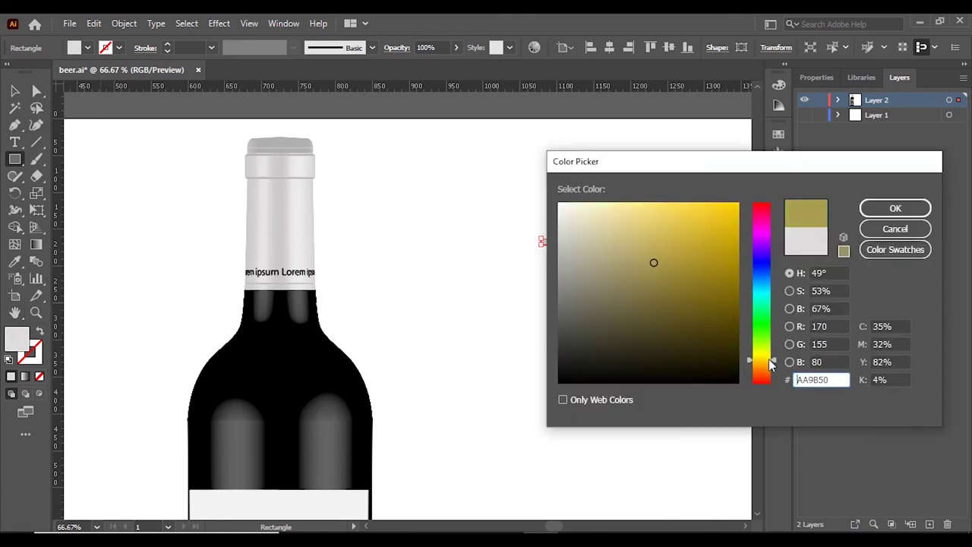
{"action": "left_click_drag", "start_coordinate": [699, 228], "coordinate": [685, 206]}
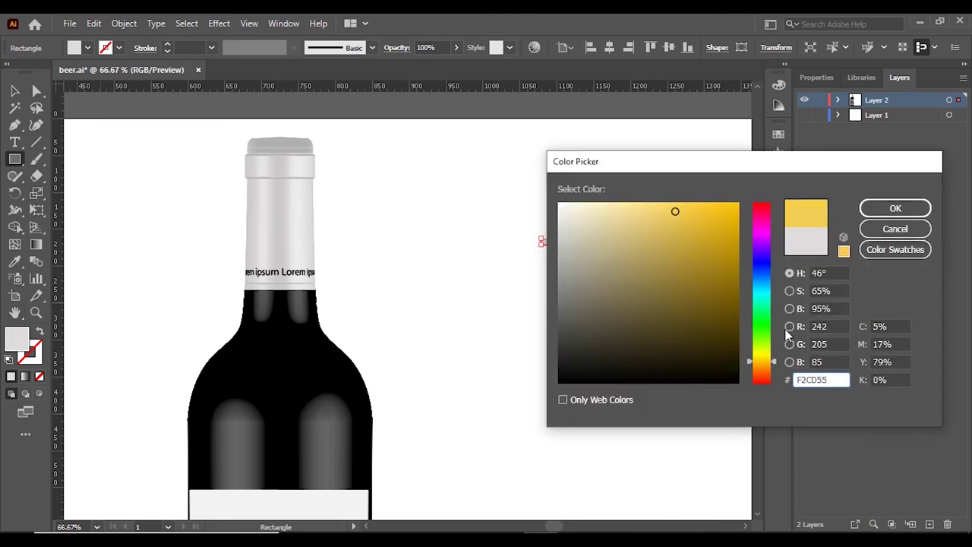
{"action": "left_click_drag", "start_coordinate": [765, 364], "coordinate": [764, 366]}
{"action": "left_click_drag", "start_coordinate": [688, 209], "coordinate": [696, 216]}
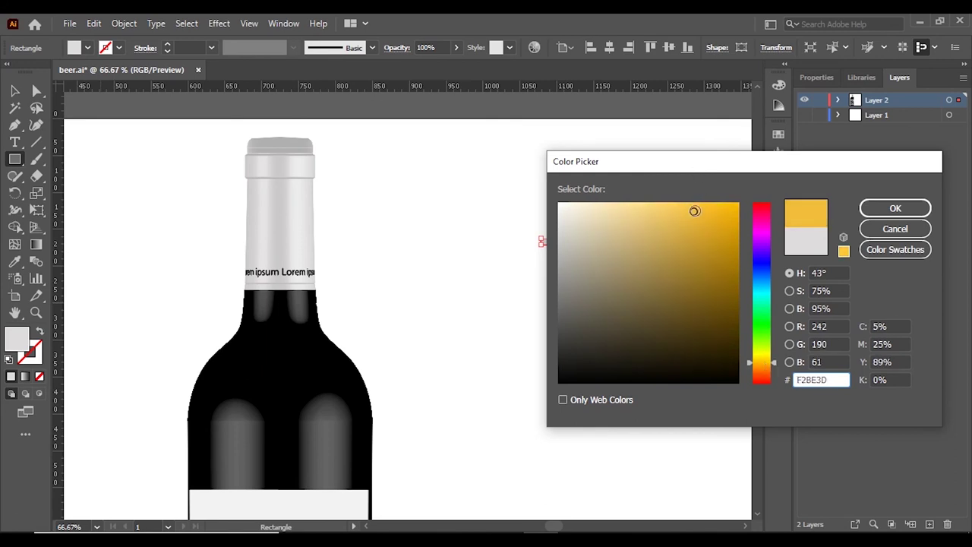
{"action": "key", "text": "Return"}
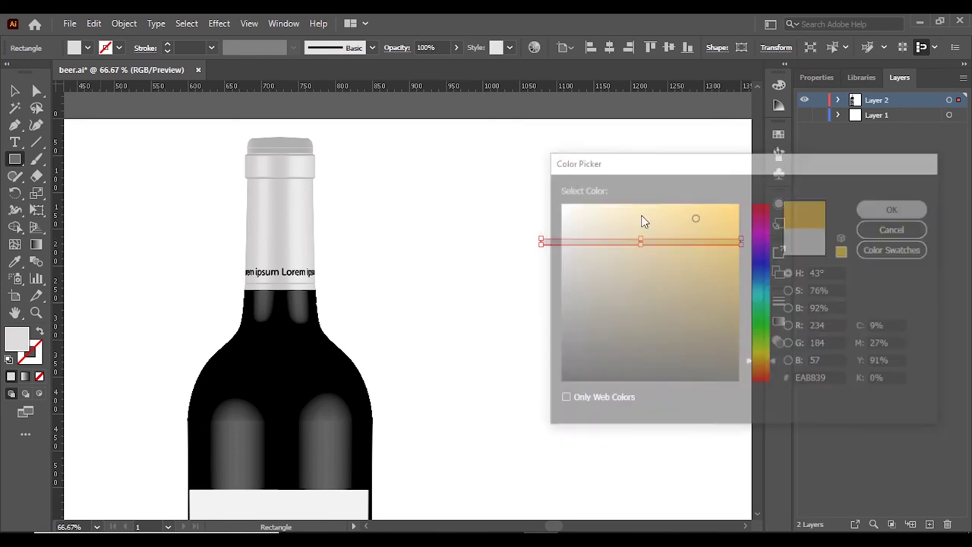
{"action": "left_click", "coordinate": [590, 158]}
{"action": "key", "text": "Escape"}
Save the gold bar in the Symbols panel as New Symbol 4.
{"action": "left_click", "coordinate": [371, 181]}
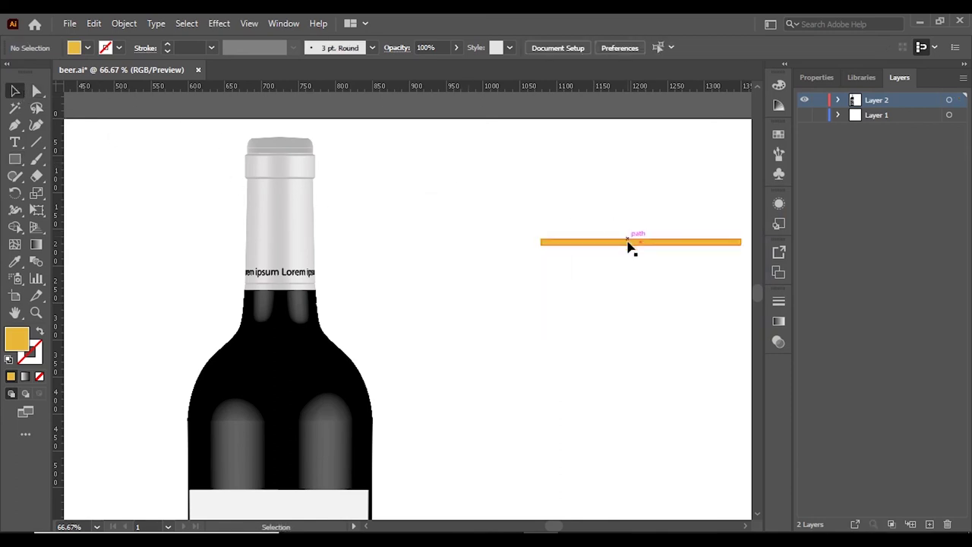
{"action": "mouse_move", "coordinate": [630, 247]}
{"action": "left_mouse_down"}
{"action": "mouse_move", "coordinate": [558, 262]}
{"action": "mouse_move", "coordinate": [639, 282]}
{"action": "mouse_move", "coordinate": [662, 269]}
{"action": "left_mouse_up"}
{"action": "left_click", "coordinate": [778, 174]}
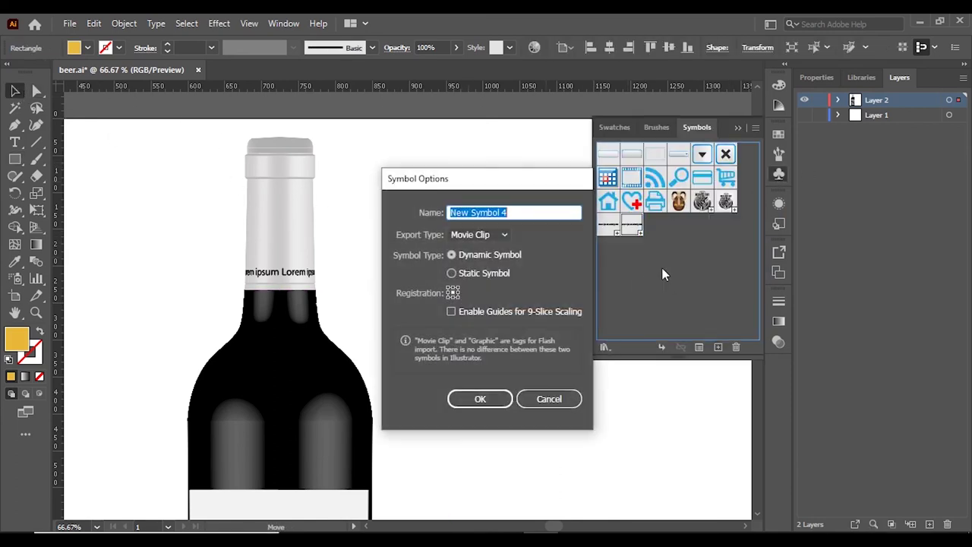
{"action": "left_click", "coordinate": [479, 397]}
{"action": "left_click", "coordinate": [493, 229]}
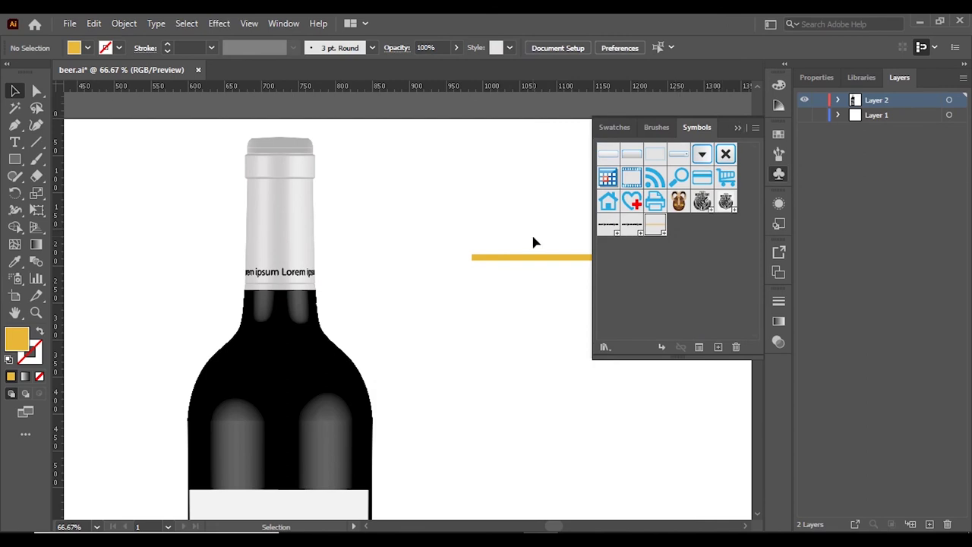
{"action": "left_click", "coordinate": [740, 128]}
Delete the gold bar from the artboard and select the bottle neck.
{"action": "left_click", "coordinate": [668, 256]}
{"action": "key", "text": "Delete"}
{"action": "scroll", "coordinate": [623, 312], "scroll_direction": "up", "scroll_amount": 1}
{"action": "left_click", "coordinate": [299, 265]}
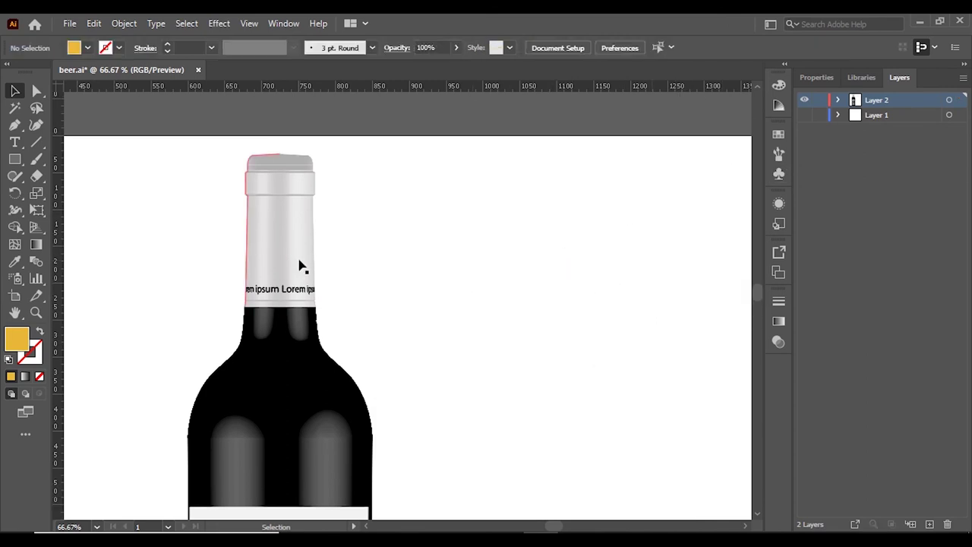
Inspect the neck's 3D Revolve Map Art settings and close them unchanged.
{"action": "left_click", "coordinate": [778, 204]}
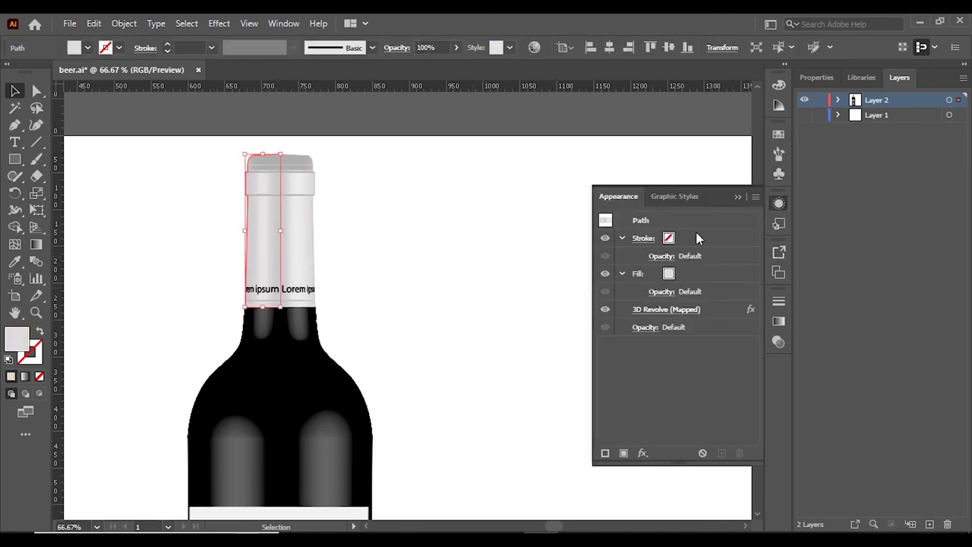
{"action": "left_click", "coordinate": [649, 310]}
{"action": "left_click", "coordinate": [565, 356]}
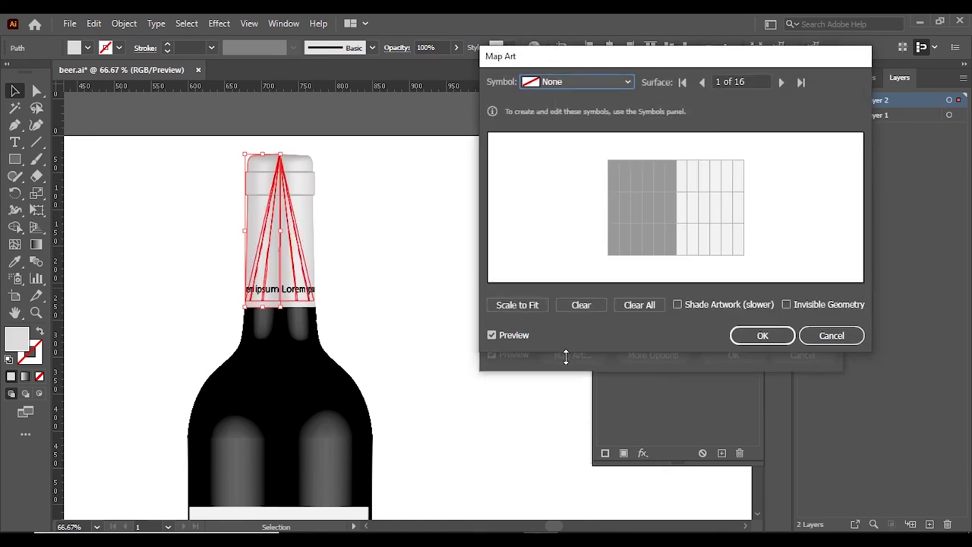
{"action": "left_click", "coordinate": [849, 341]}
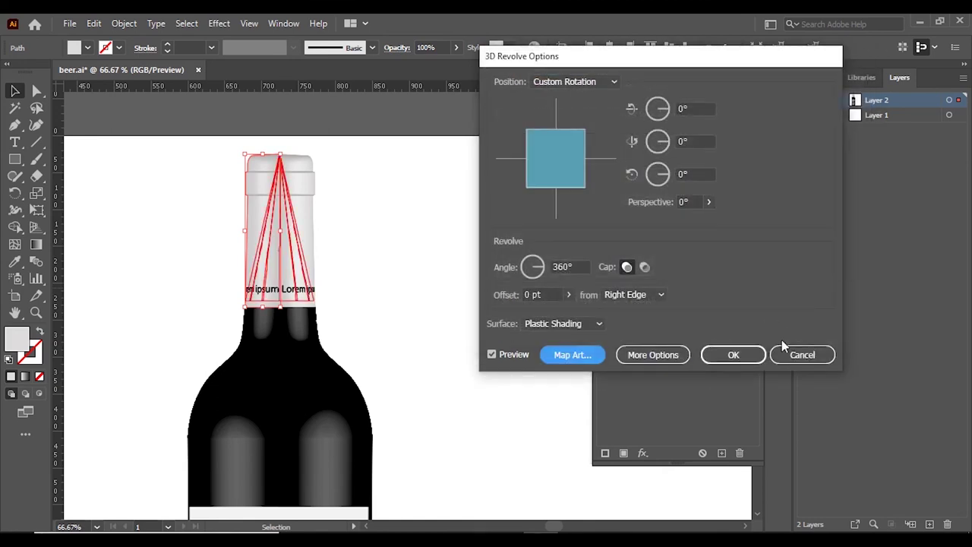
{"action": "left_click", "coordinate": [812, 353]}
Open Map Art for the bottle body's 3D Revolve and go to surface 5 of 5.
{"action": "left_click", "coordinate": [684, 311]}
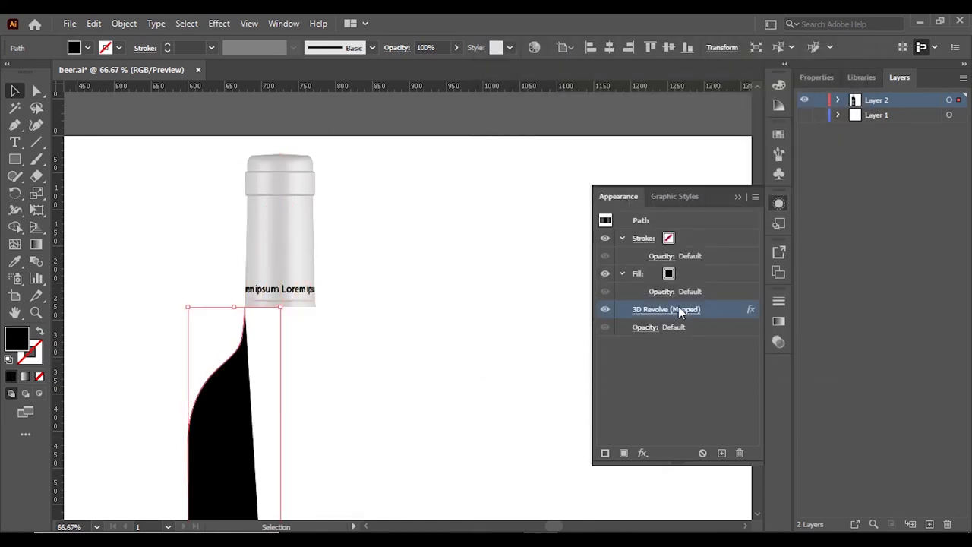
{"action": "left_click", "coordinate": [570, 354]}
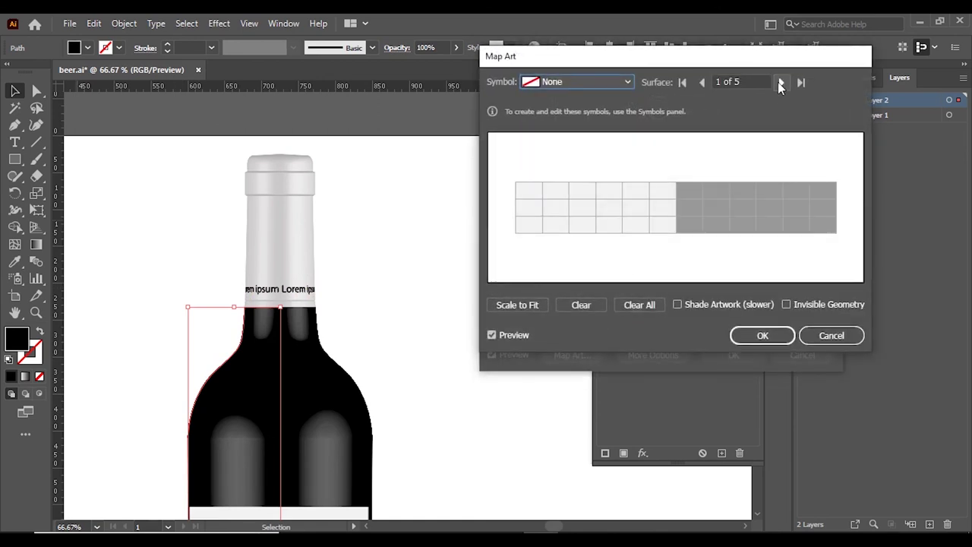
{"action": "left_click", "coordinate": [781, 83]}
{"action": "left_click", "coordinate": [783, 82]}
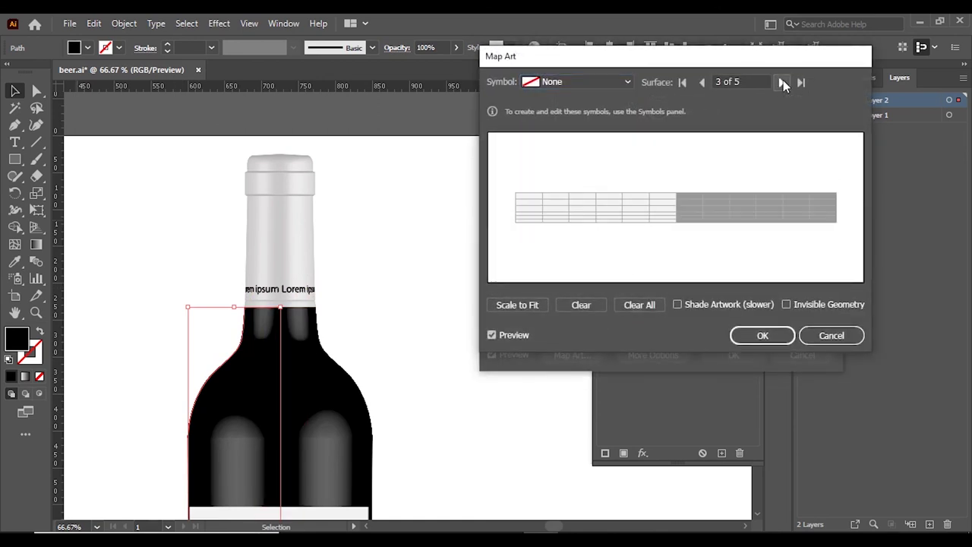
{"action": "left_click", "coordinate": [783, 82]}
{"action": "left_click", "coordinate": [783, 82]}
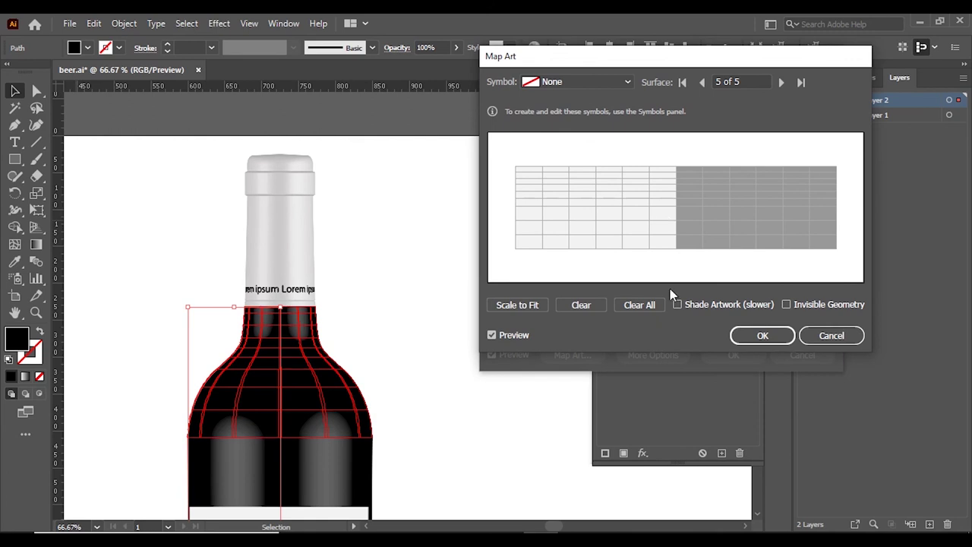
Map New Symbol 4 onto the neck as a band below the cap and apply.
{"action": "left_click", "coordinate": [596, 82]}
{"action": "left_click", "coordinate": [600, 423]}
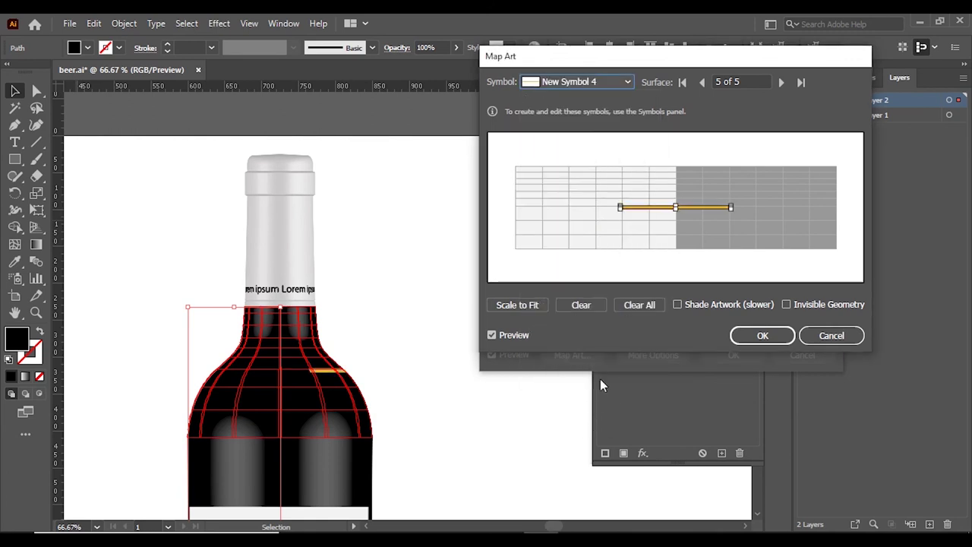
{"action": "left_click_drag", "start_coordinate": [648, 218], "coordinate": [583, 190]}
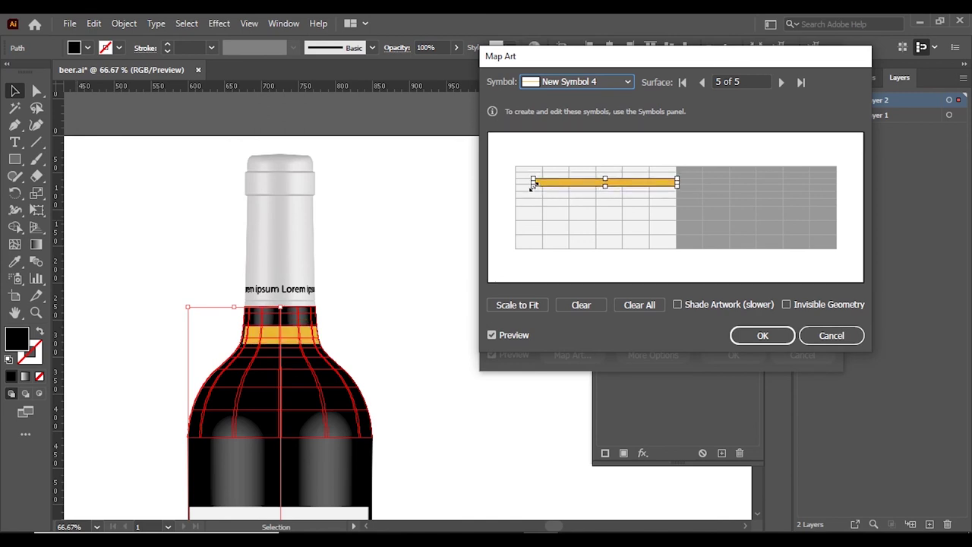
{"action": "left_click_drag", "start_coordinate": [565, 180], "coordinate": [504, 178]}
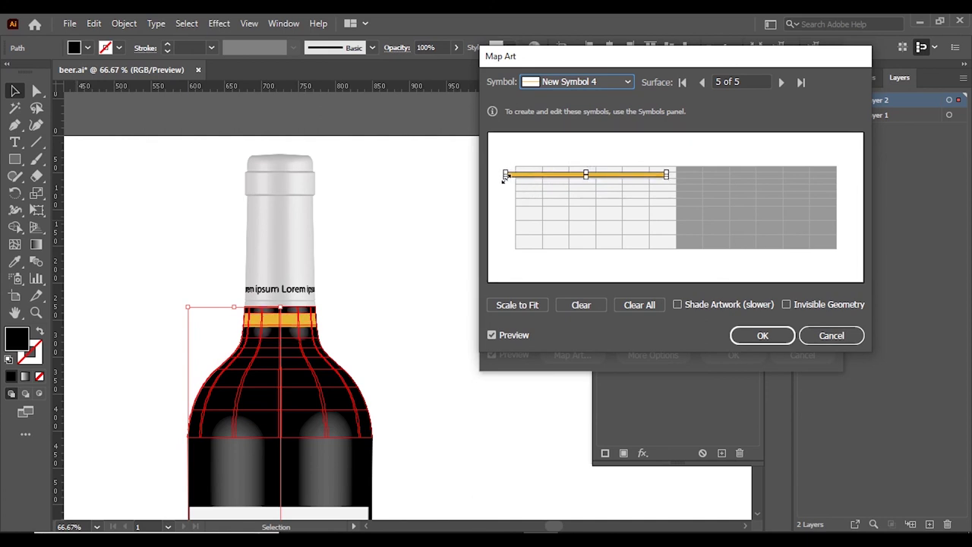
{"action": "left_click_drag", "start_coordinate": [624, 175], "coordinate": [634, 173]}
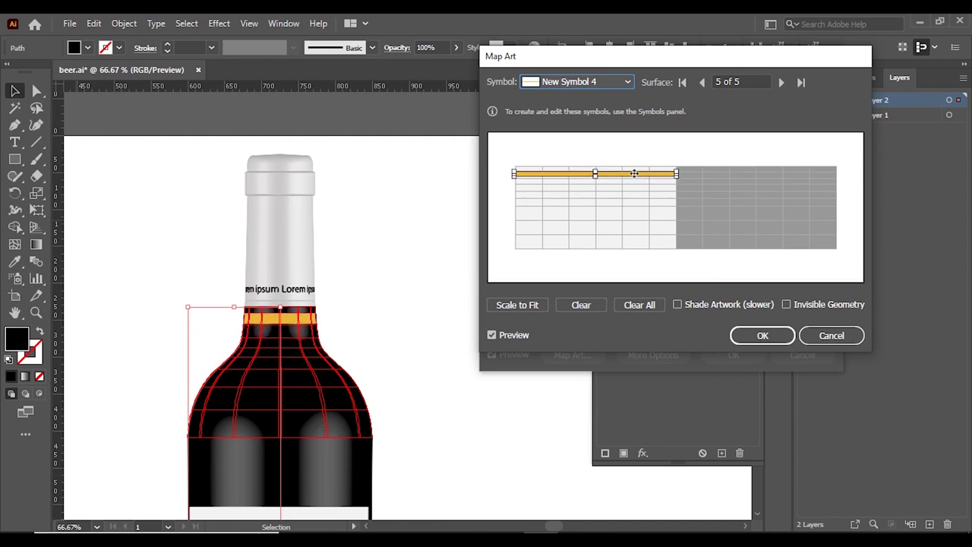
{"action": "left_click", "coordinate": [762, 335]}
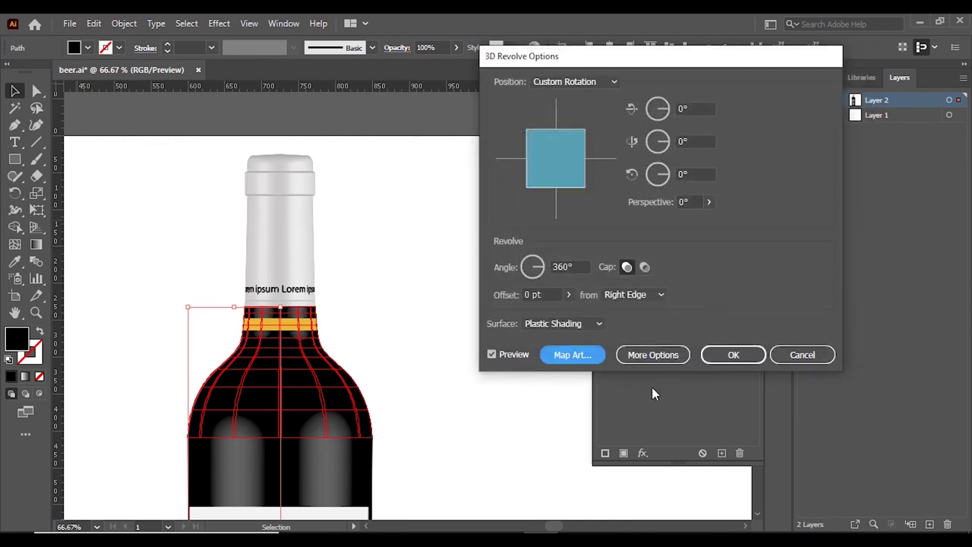
{"action": "left_click", "coordinate": [733, 353]}
{"action": "left_click", "coordinate": [459, 323]}
{"action": "scroll", "coordinate": [458, 324], "scroll_direction": "down", "scroll_amount": 1}
{"action": "scroll", "coordinate": [456, 313], "scroll_direction": "down", "scroll_amount": 2}
Alt-drag a copy of the finished bottle to the right of the original.
{"action": "scroll", "coordinate": [443, 292], "scroll_direction": "down", "scroll_amount": 2}
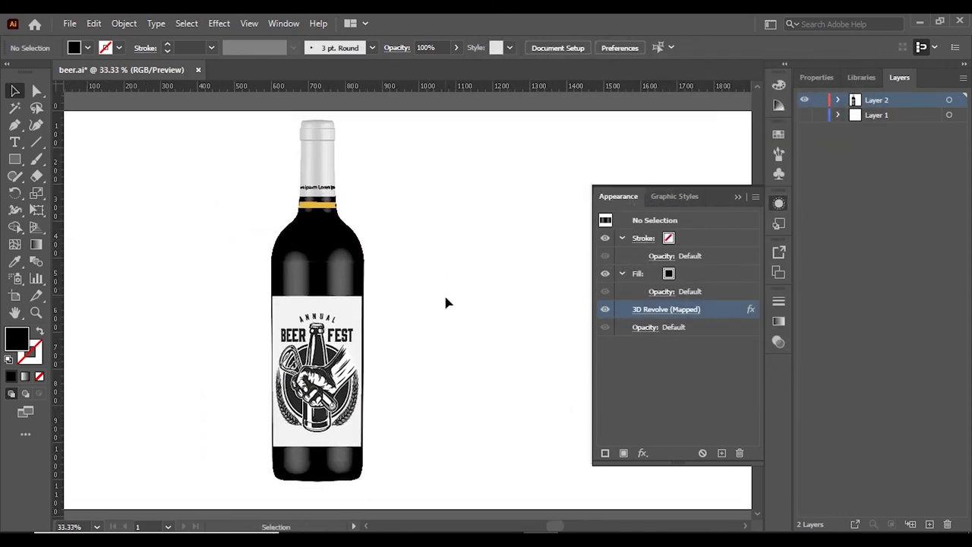
{"action": "left_click", "coordinate": [737, 196]}
{"action": "scroll", "coordinate": [333, 221], "scroll_direction": "up", "scroll_amount": 3}
{"action": "scroll", "coordinate": [333, 220], "scroll_direction": "up", "scroll_amount": 3}
{"action": "scroll", "coordinate": [360, 217], "scroll_direction": "down", "scroll_amount": 3}
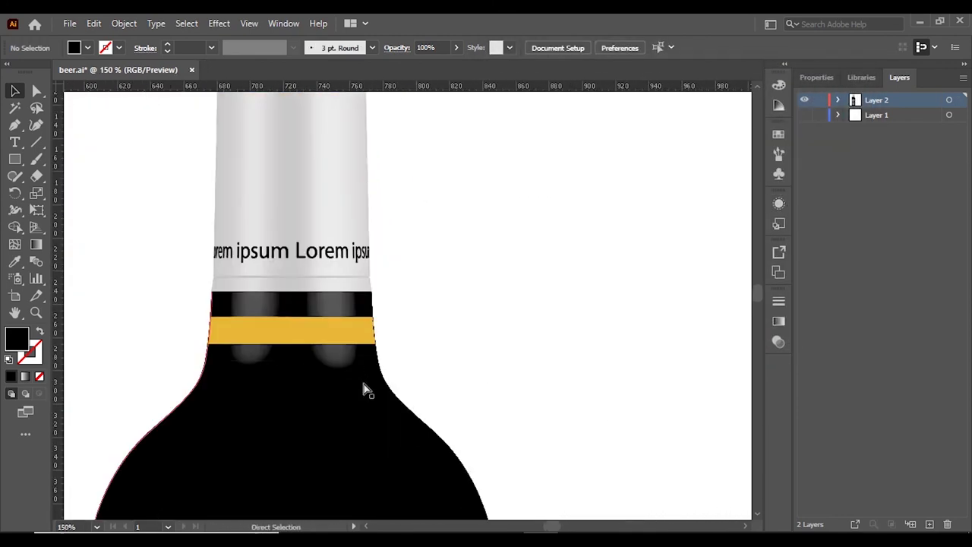
{"action": "left_click", "coordinate": [413, 456]}
{"action": "left_click", "coordinate": [408, 143]}
{"action": "scroll", "coordinate": [560, 310], "scroll_direction": "down", "scroll_amount": 2}
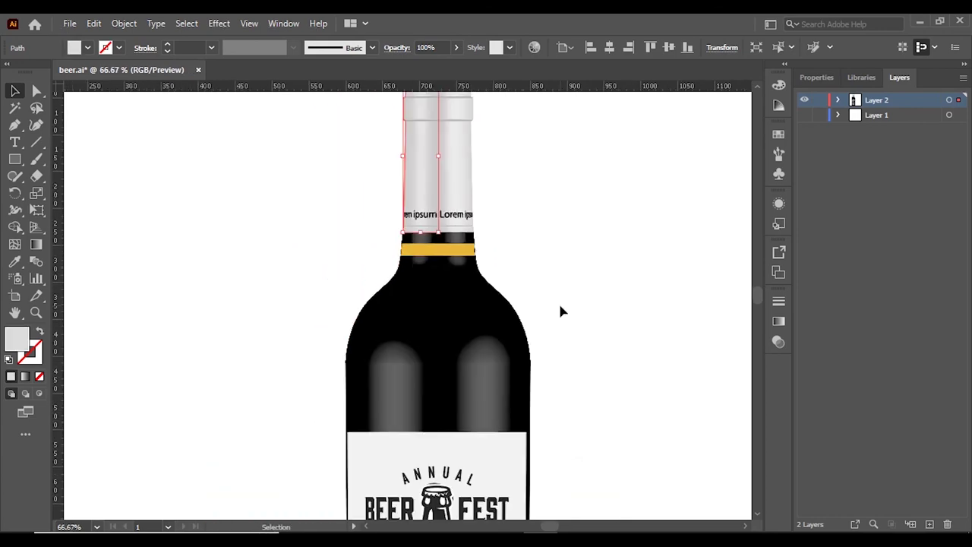
{"action": "left_click", "coordinate": [560, 311]}
{"action": "scroll", "coordinate": [504, 275], "scroll_direction": "up", "scroll_amount": 2}
{"action": "scroll", "coordinate": [612, 411], "scroll_direction": "up", "scroll_amount": 5}
{"action": "scroll", "coordinate": [612, 411], "scroll_direction": "down", "scroll_amount": 4}
{"action": "scroll", "coordinate": [560, 386], "scroll_direction": "down", "scroll_amount": 4}
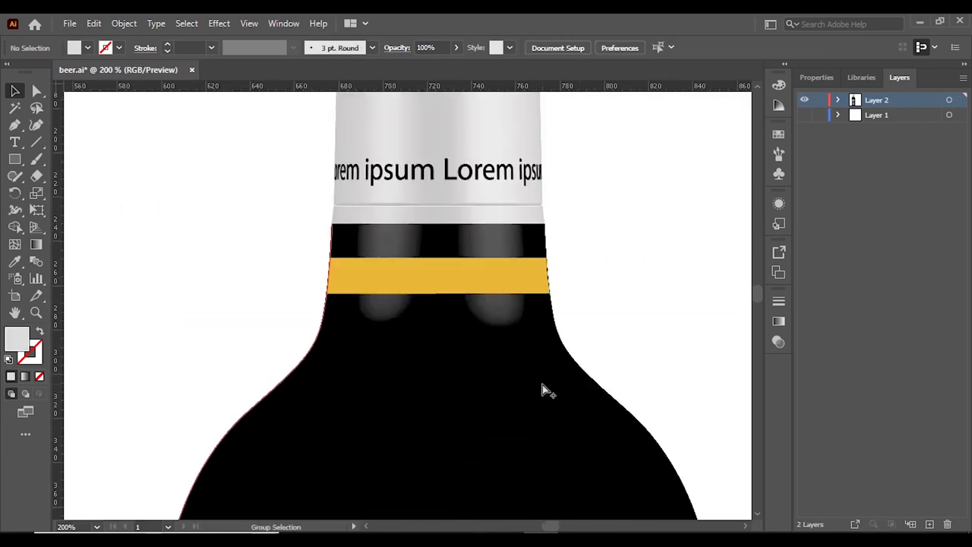
{"action": "scroll", "coordinate": [542, 391], "scroll_direction": "down", "scroll_amount": 4}
{"action": "scroll", "coordinate": [577, 362], "scroll_direction": "down", "scroll_amount": 3}
{"action": "scroll", "coordinate": [534, 328], "scroll_direction": "down", "scroll_amount": 2}
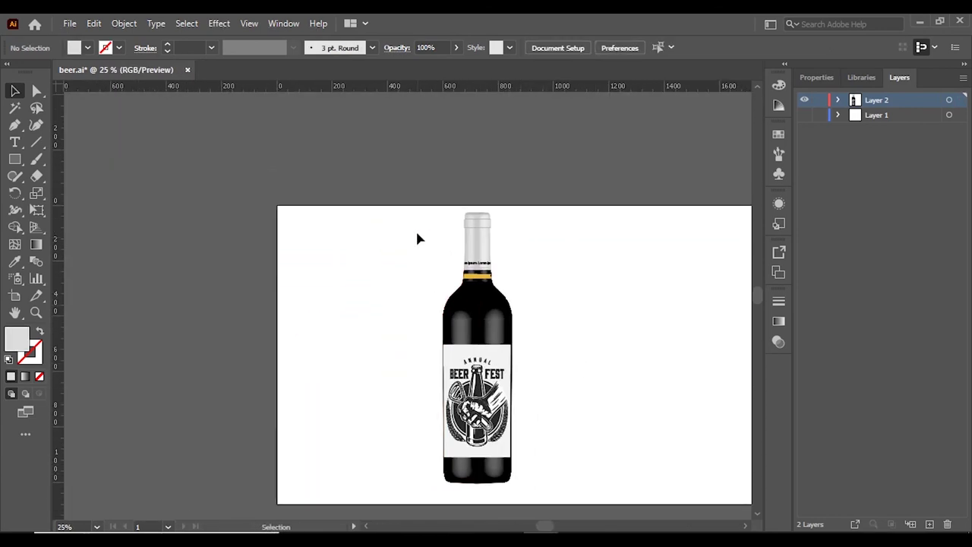
{"action": "mouse_move", "coordinate": [479, 399]}
{"action": "left_mouse_down"}
{"action": "mouse_move", "coordinate": [574, 405]}
{"action": "mouse_move", "coordinate": [566, 398]}
{"action": "left_mouse_up"}
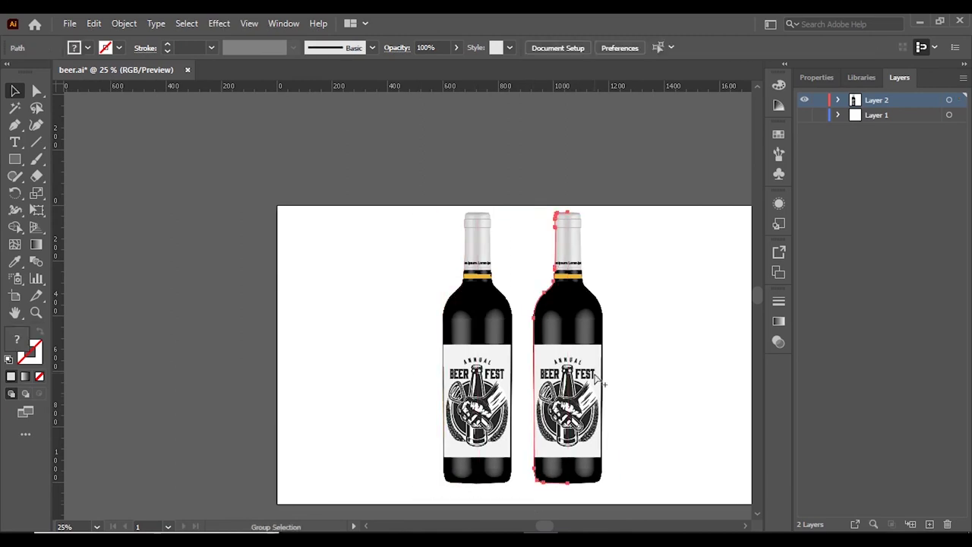
Marquee-select both bottles and shift the pair slightly left.
{"action": "left_click", "coordinate": [372, 263]}
{"action": "left_click_drag", "start_coordinate": [663, 474], "coordinate": [663, 472]}
{"action": "left_click_drag", "start_coordinate": [600, 446], "coordinate": [559, 447]}
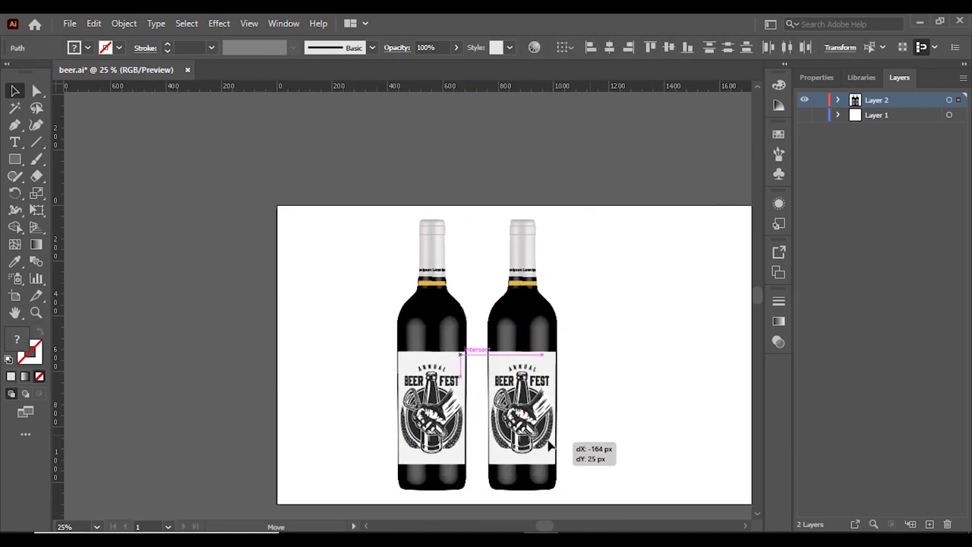
{"action": "left_click", "coordinate": [509, 380]}
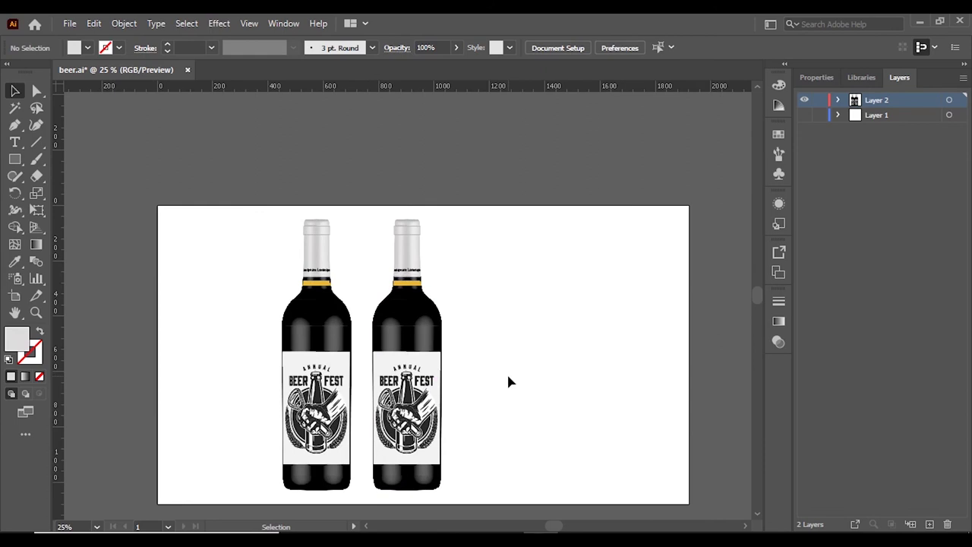